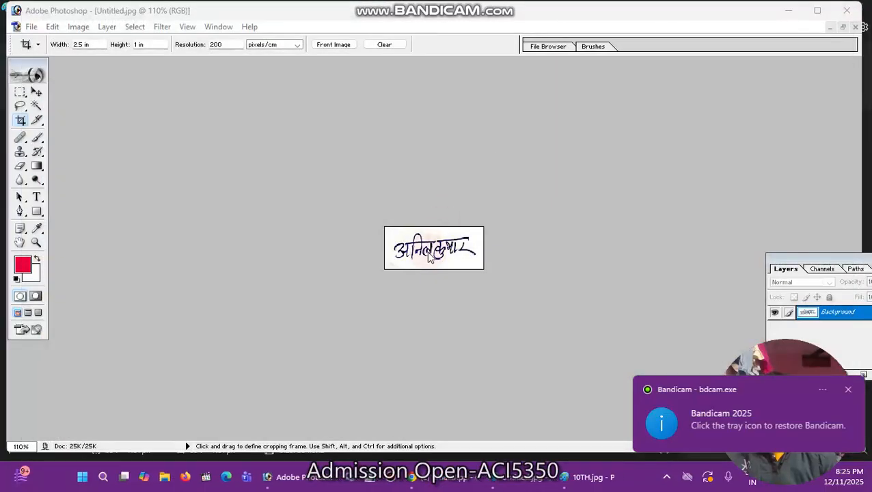
Dismiss the Bandicam pop-up notification
click(849, 390)
In a new browser tab, search Google for 'sarkari result' and open SarkariResult.com.cm
click(434, 481)
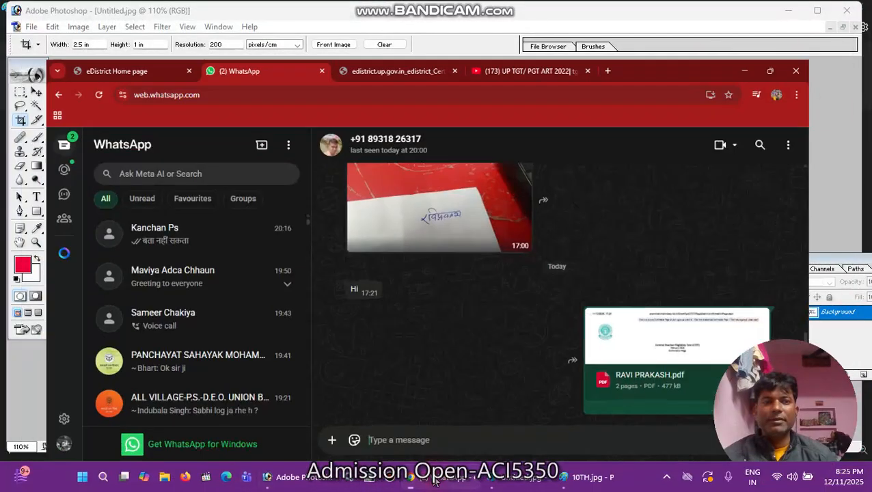
click(644, 13)
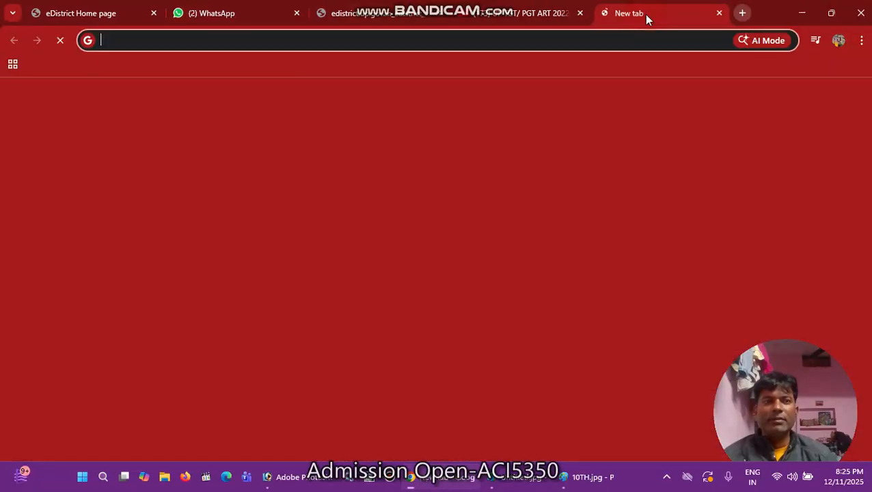
click(453, 217)
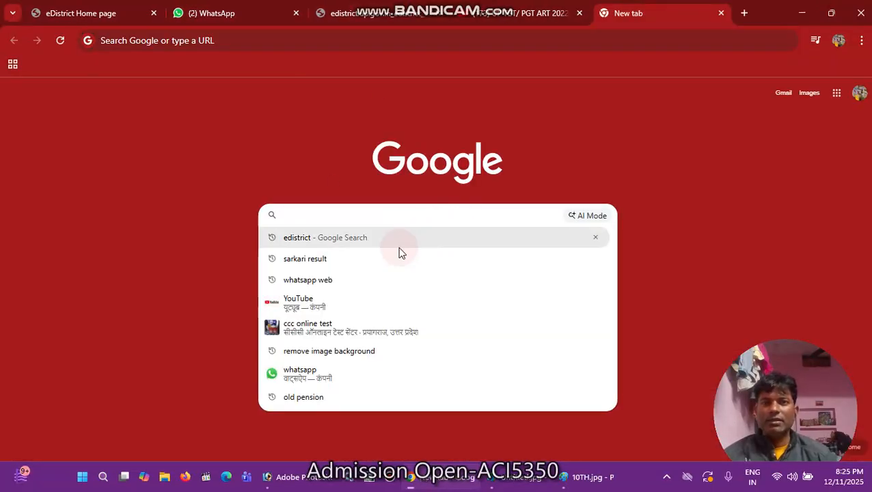
click(355, 257)
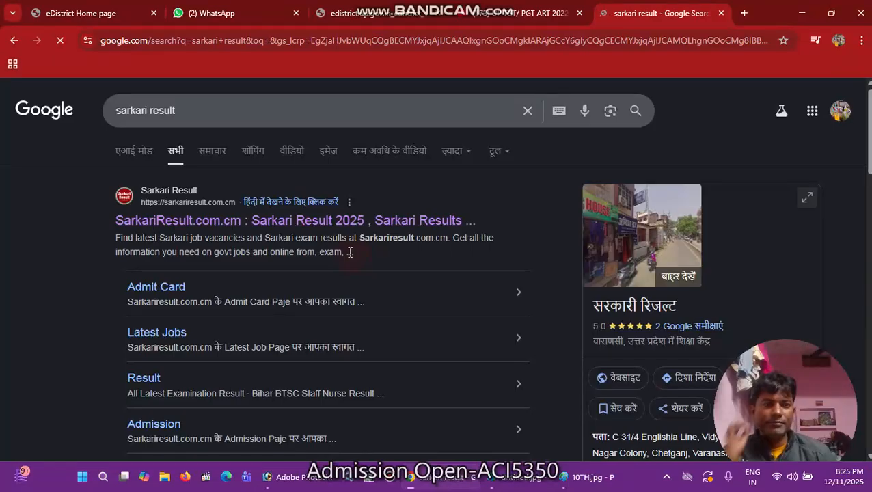
click(195, 226)
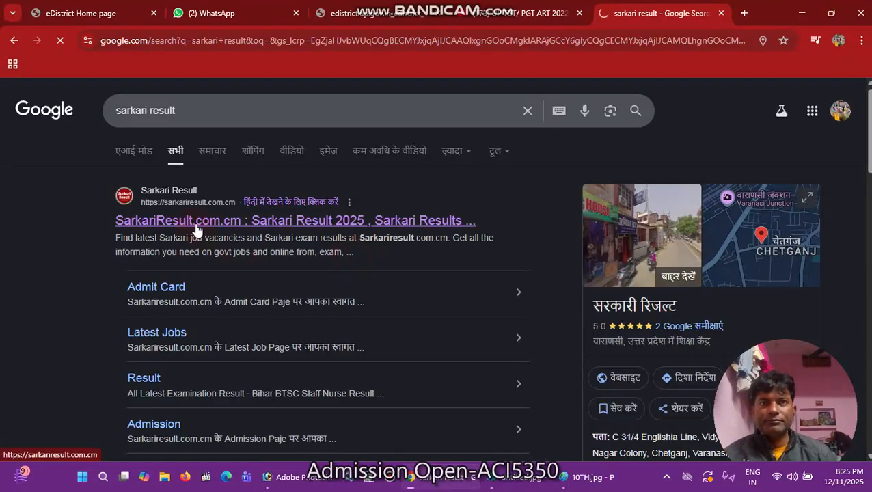
Open the UP Home Guard Form recruitment page and get past its advertisements
scroll(373, 250, down, 1)
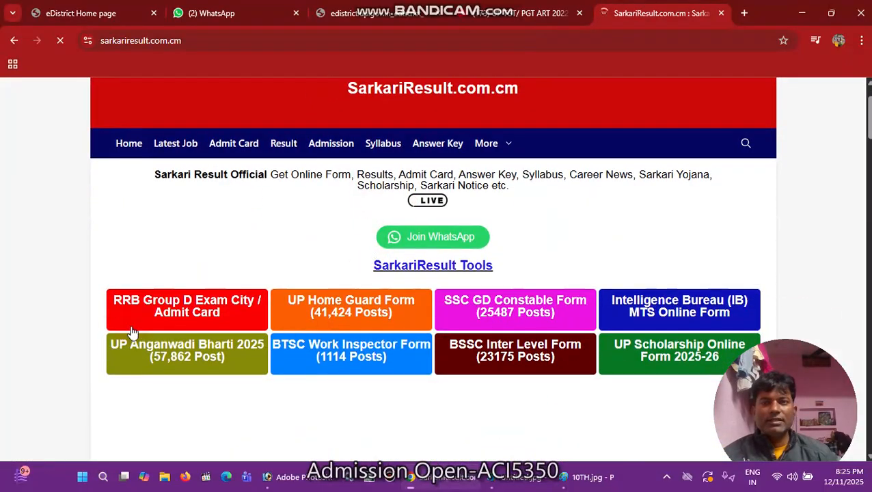
click(357, 316)
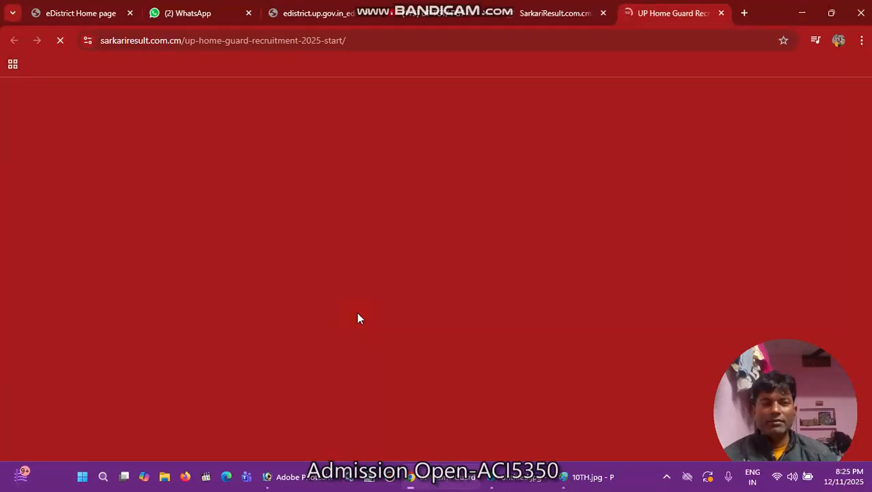
scroll(360, 318, down, 10)
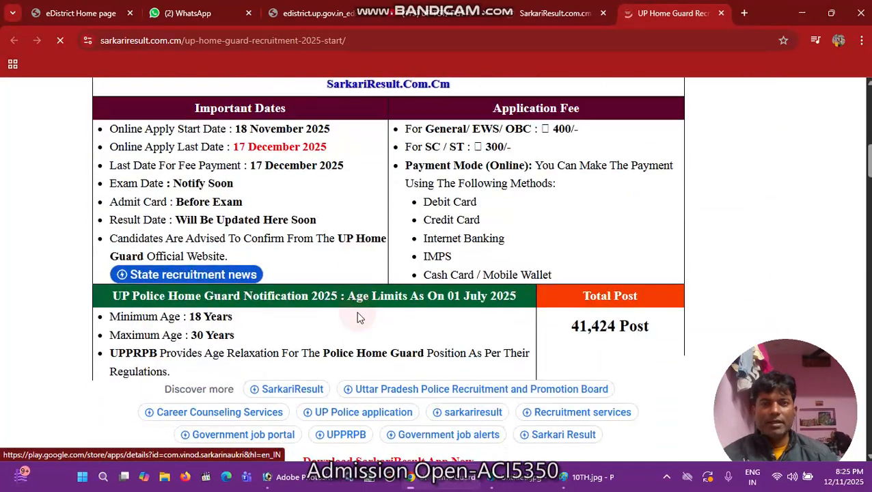
scroll(360, 318, down, 5)
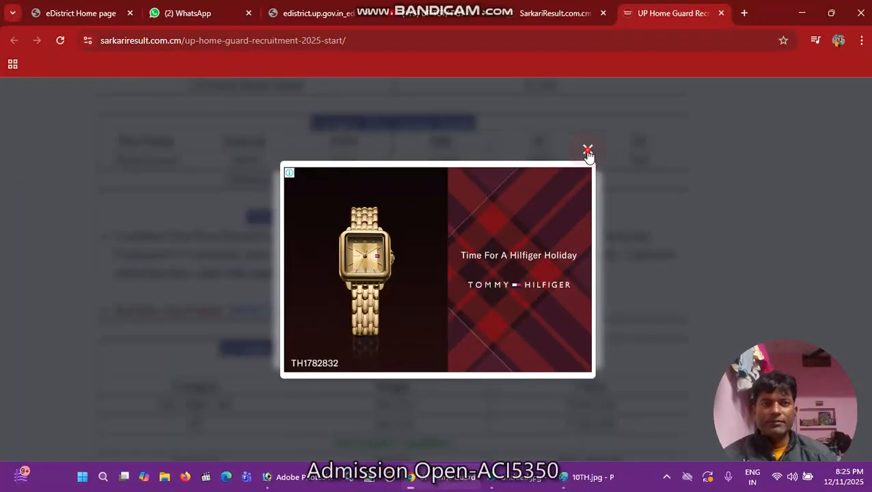
click(588, 150)
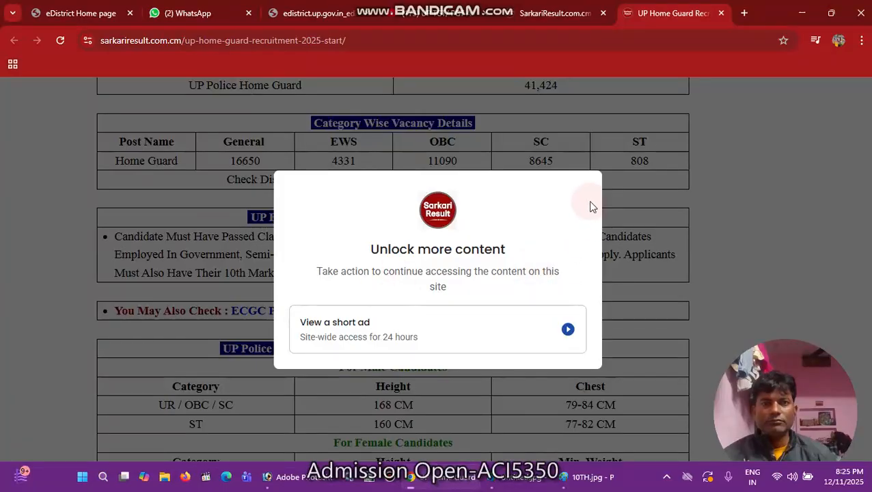
click(543, 331)
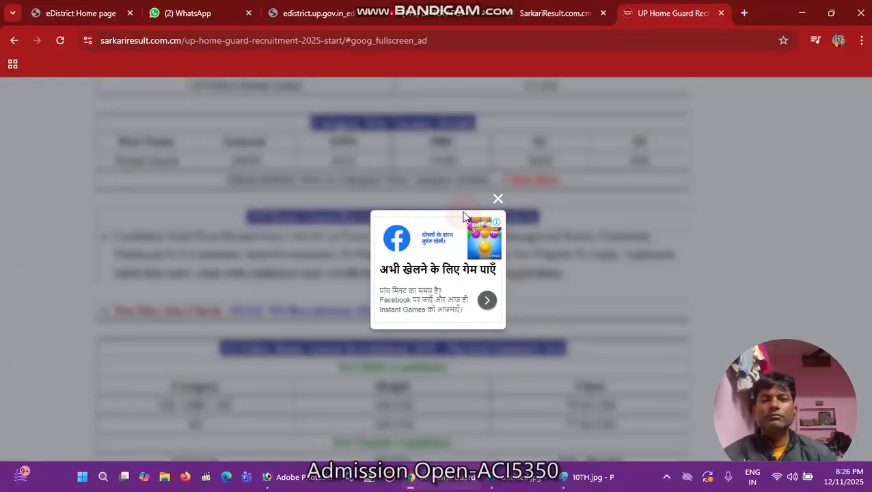
click(500, 197)
Follow the Apply Online 'Click Here' link through to the UPPRPB portal
scroll(452, 241, down, 15)
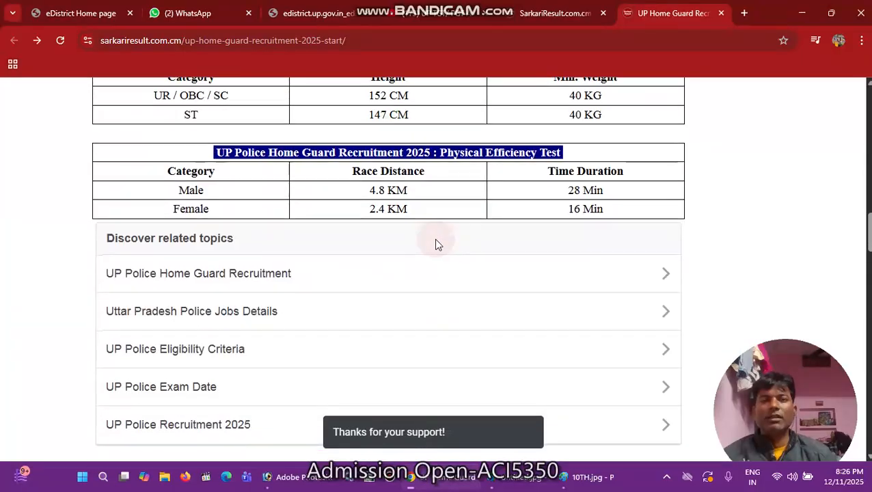
scroll(437, 245, down, 2)
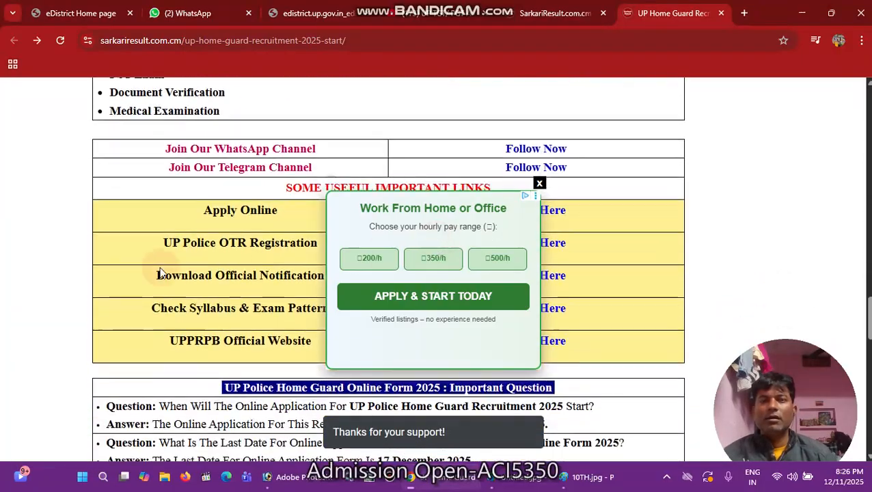
click(539, 184)
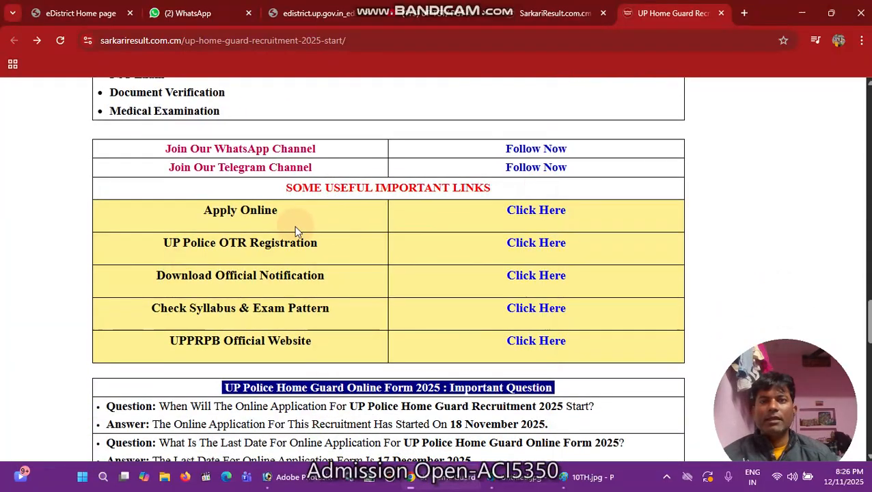
click(540, 213)
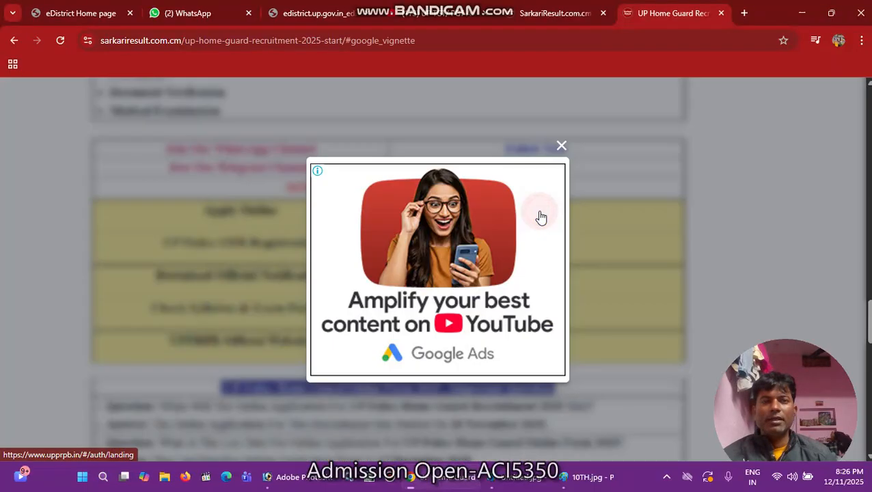
click(562, 149)
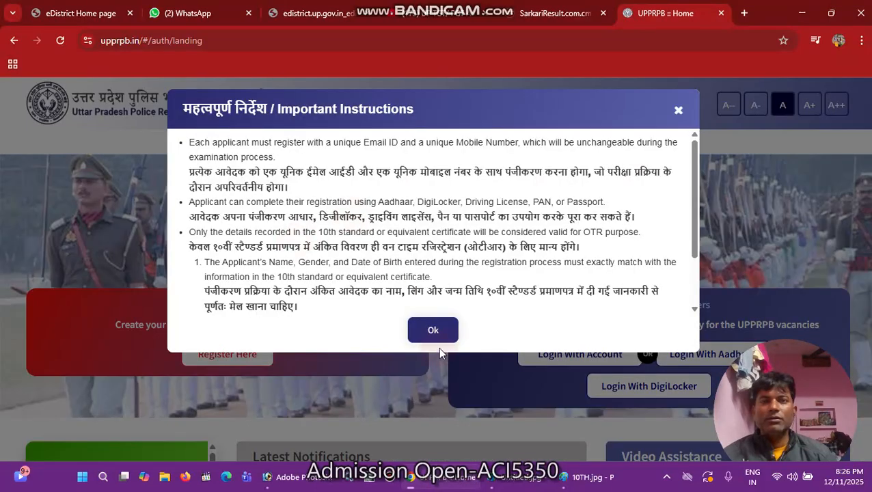
Accept the Important Instructions notice and choose Login With Account
click(436, 333)
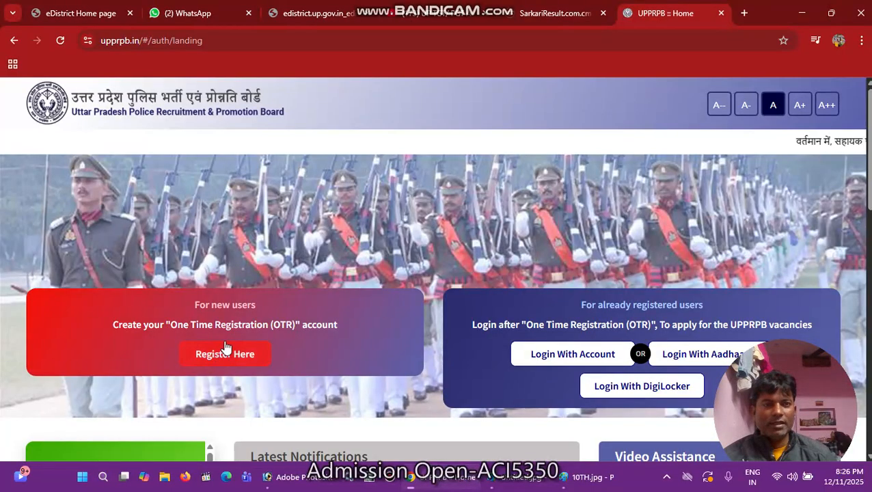
scroll(321, 311, down, 1)
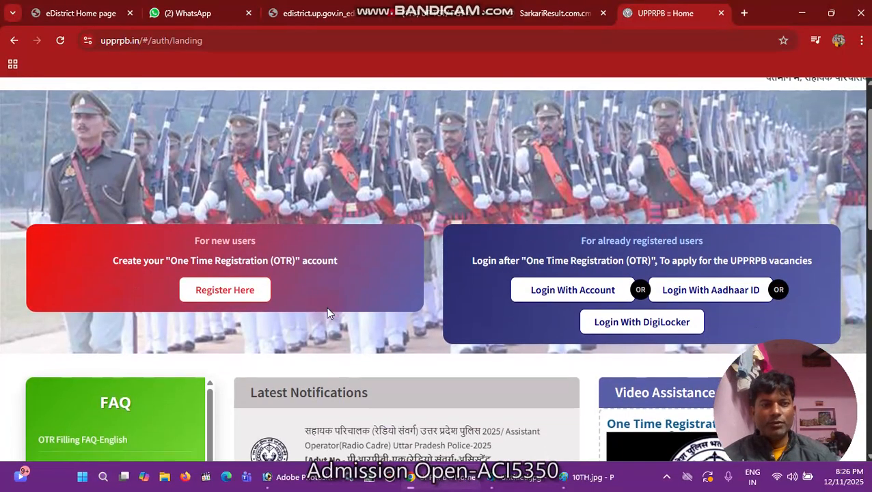
click(570, 296)
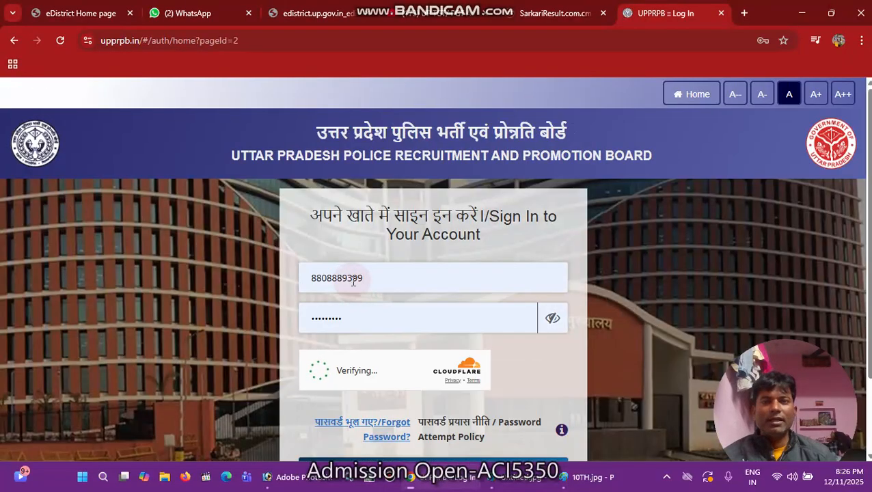
Replace the autofilled mobile number with the applicant's registered number, check the password, and log in
click(422, 277)
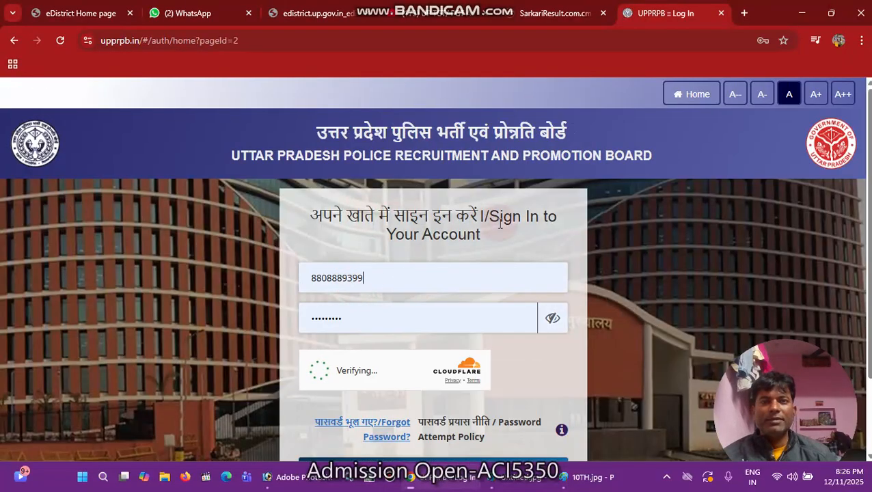
double_click(430, 280)
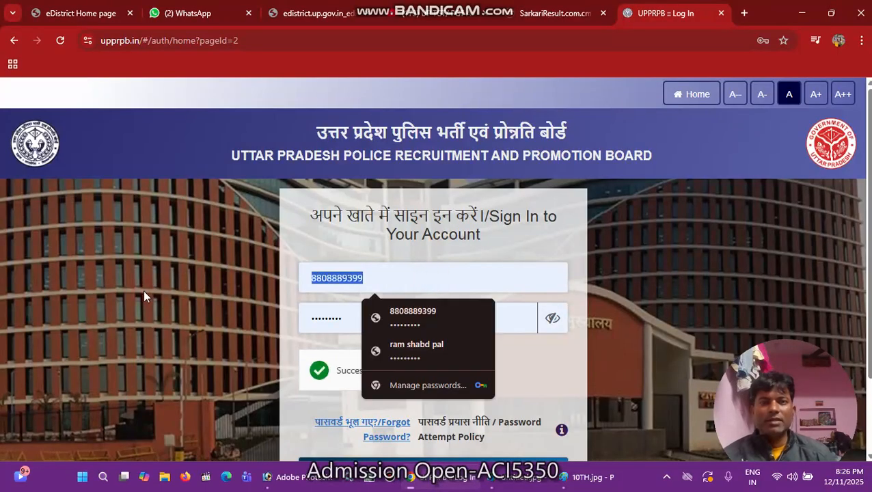
key(BackSpace)
click(364, 274)
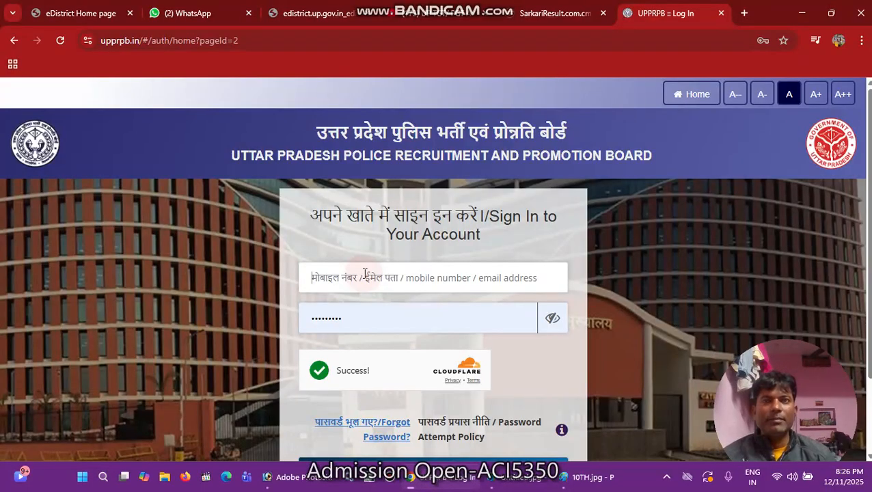
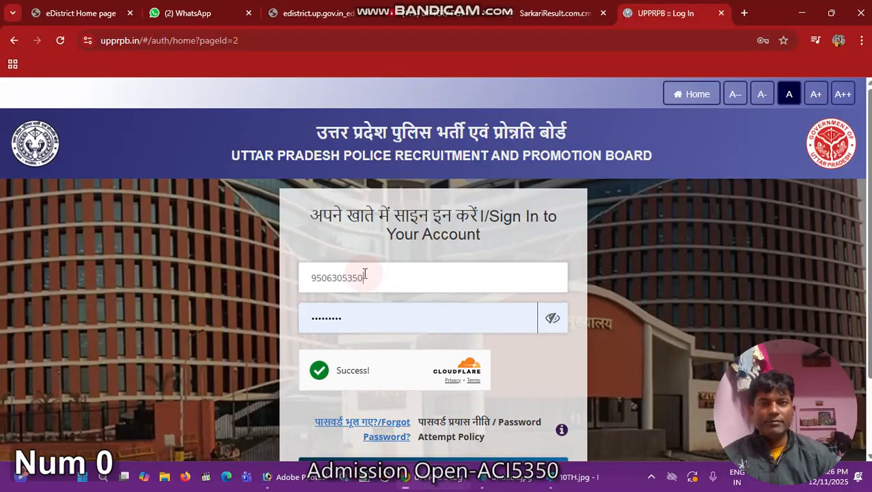
click(553, 318)
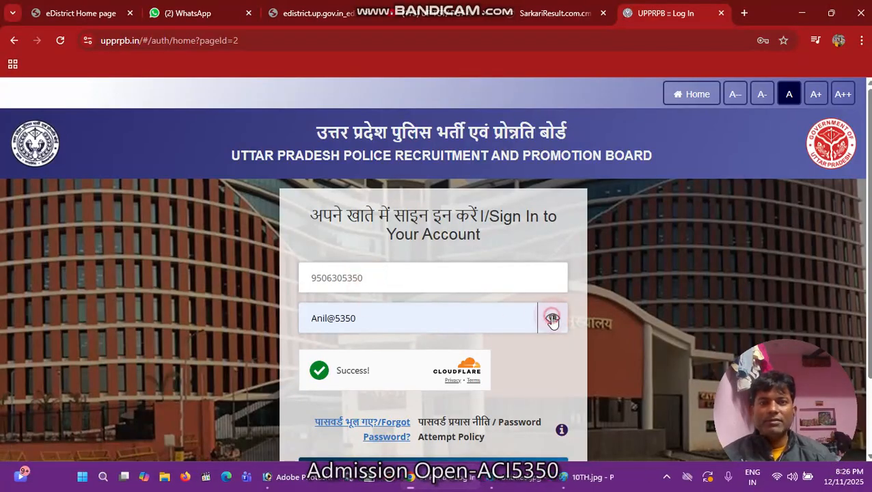
click(553, 320)
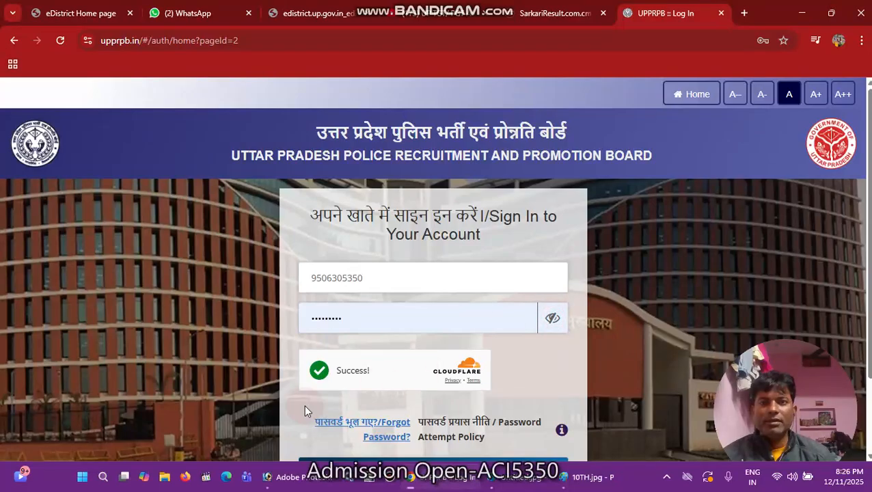
scroll(337, 362, down, 2)
click(415, 383)
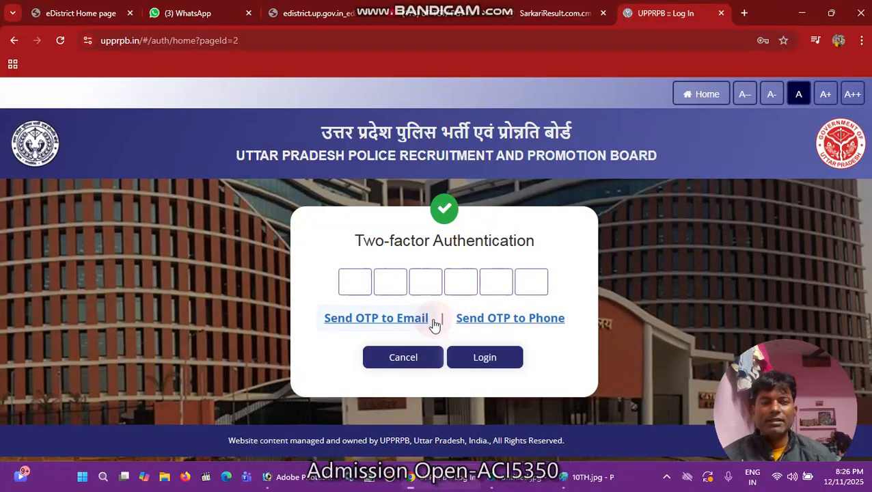
Have the OTP sent to the phone, enter the six-digit verification code and log in
click(513, 322)
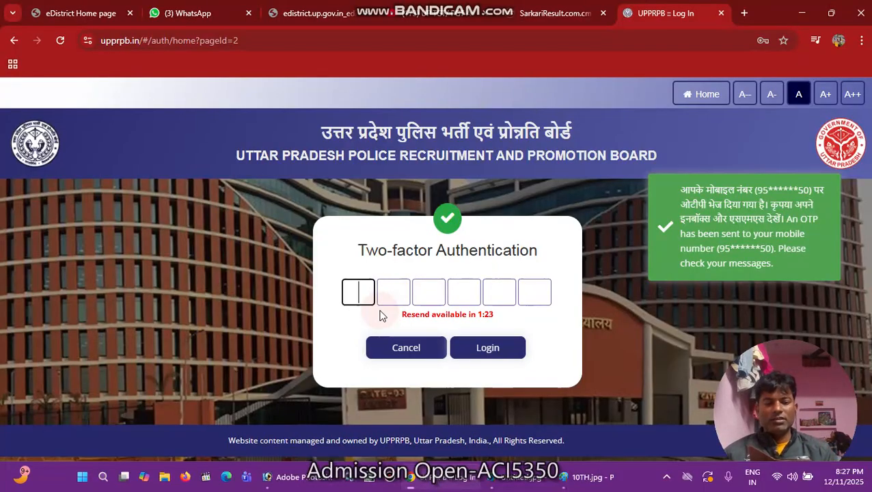
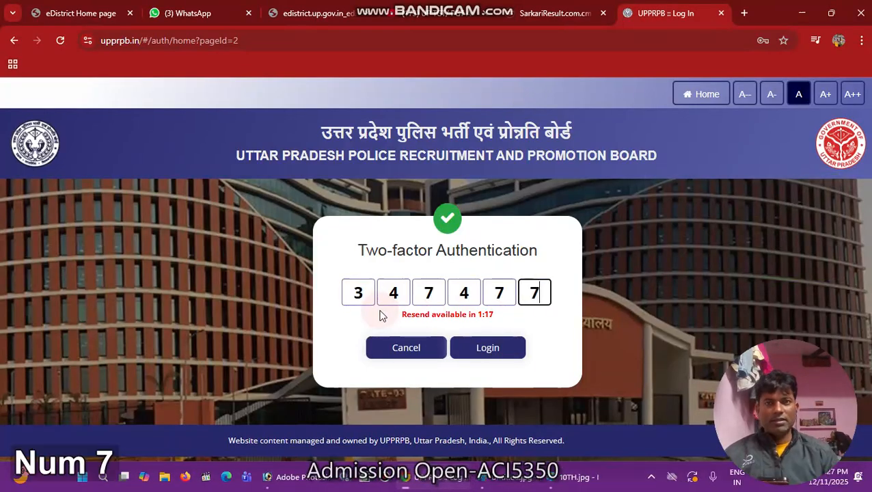
click(503, 350)
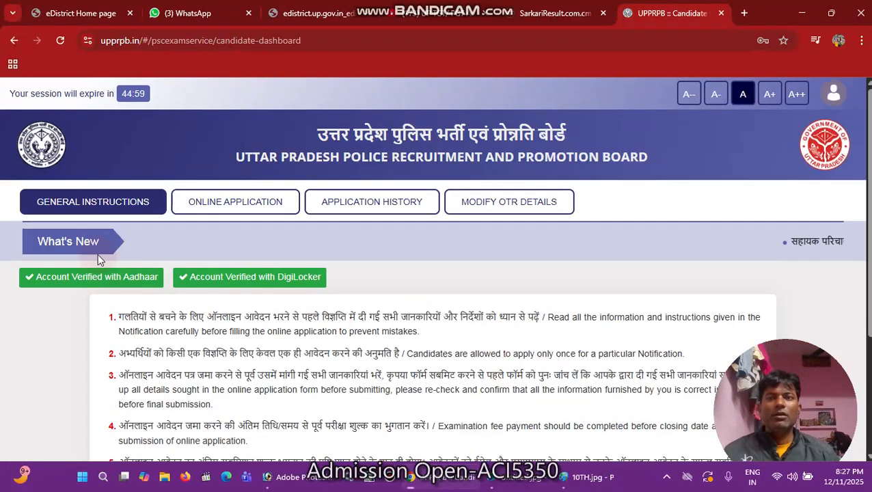
Under Online Application, accept the not-debarred declaration and apply for Home Guards Enrolment-2025
scroll(181, 288, down, 3)
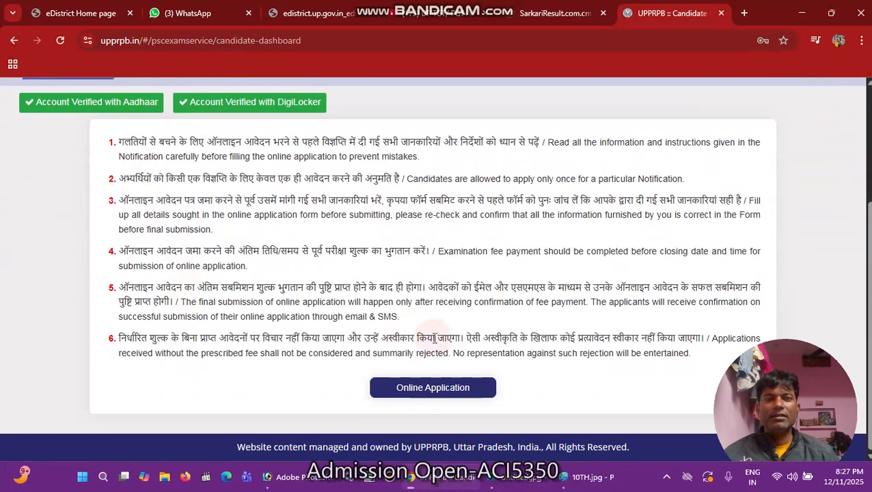
click(451, 391)
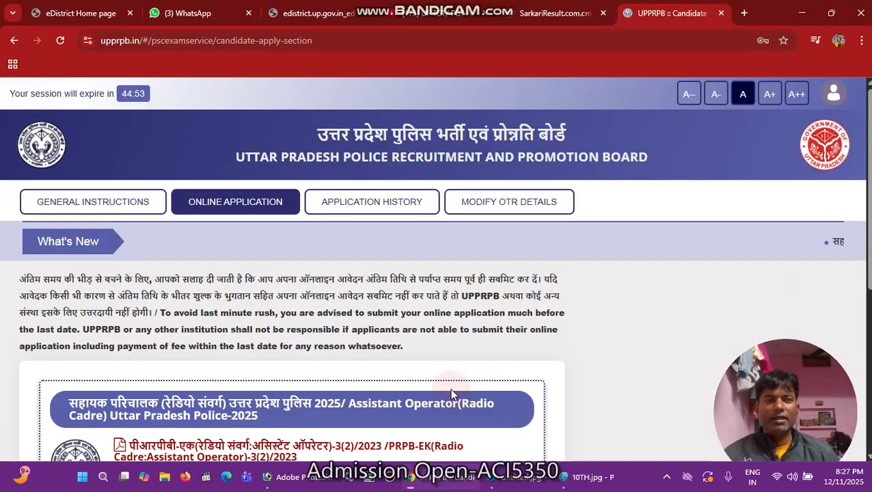
scroll(263, 239, down, 4)
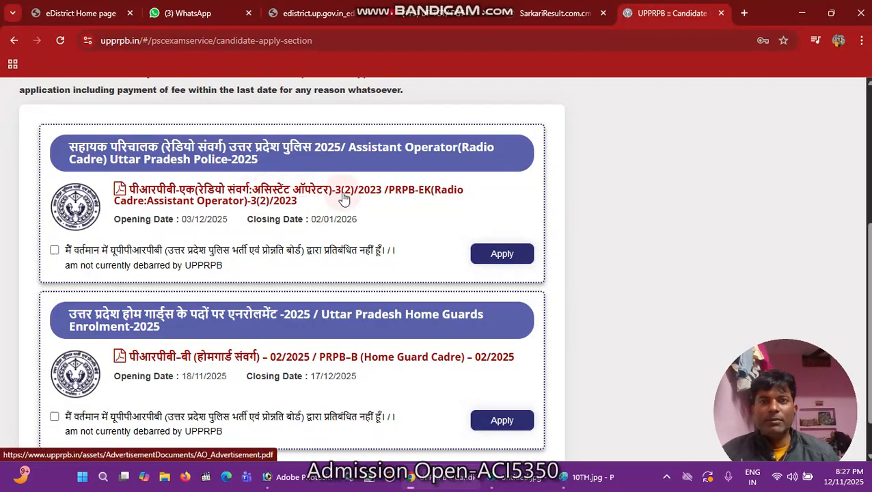
scroll(243, 292, down, 1)
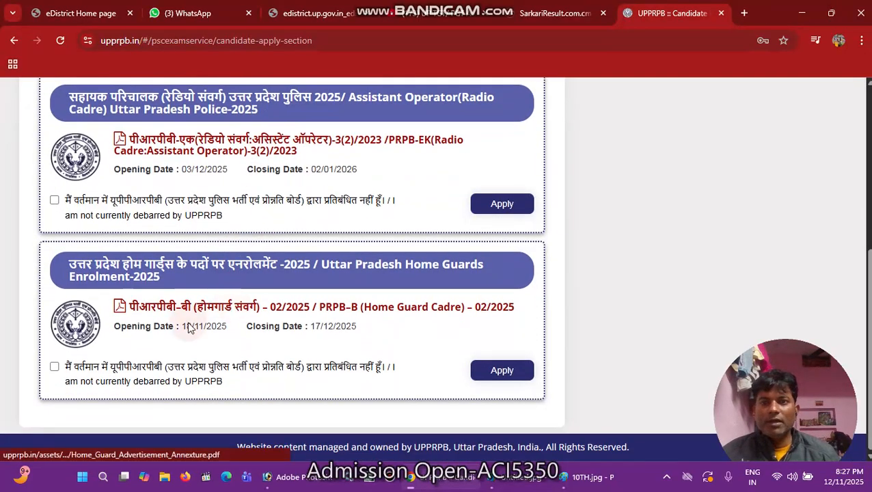
click(54, 369)
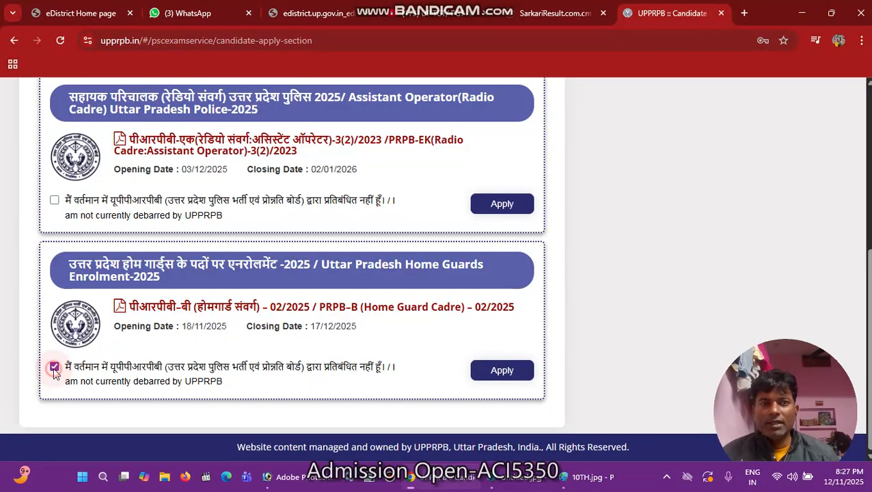
click(508, 376)
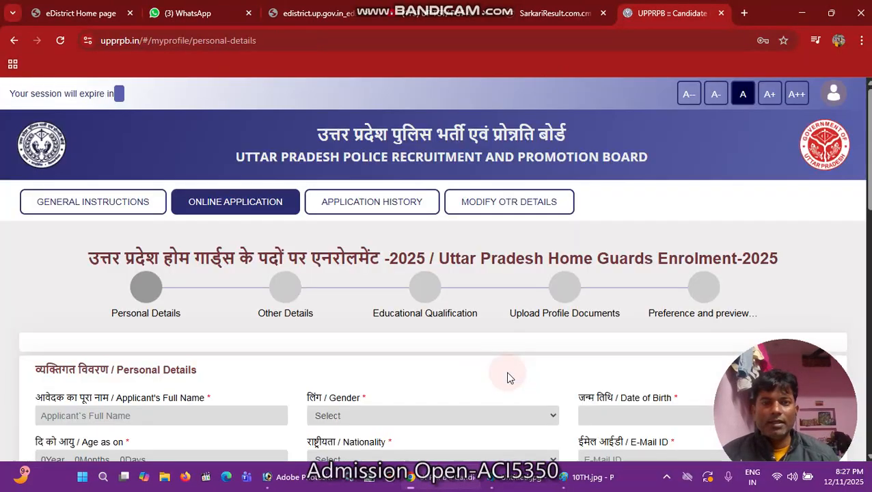
Enter the applicant's mother's name in the Personal Details form
scroll(391, 348, down, 3)
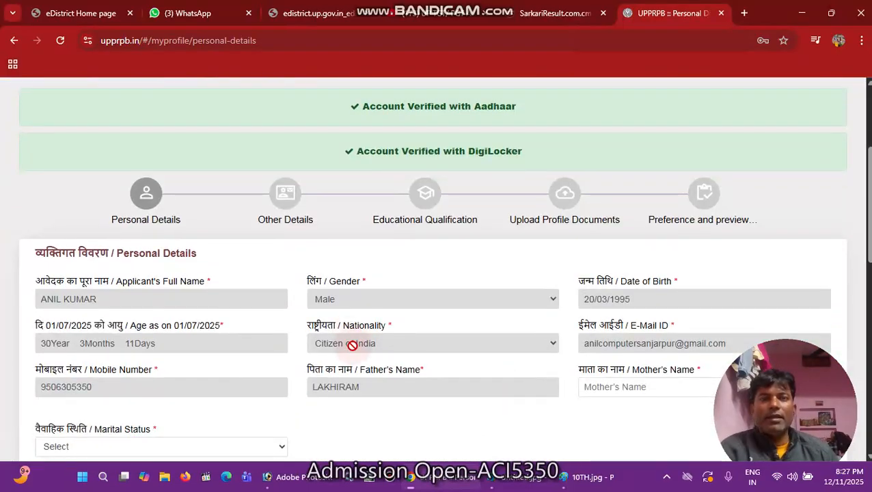
scroll(380, 305, down, 2)
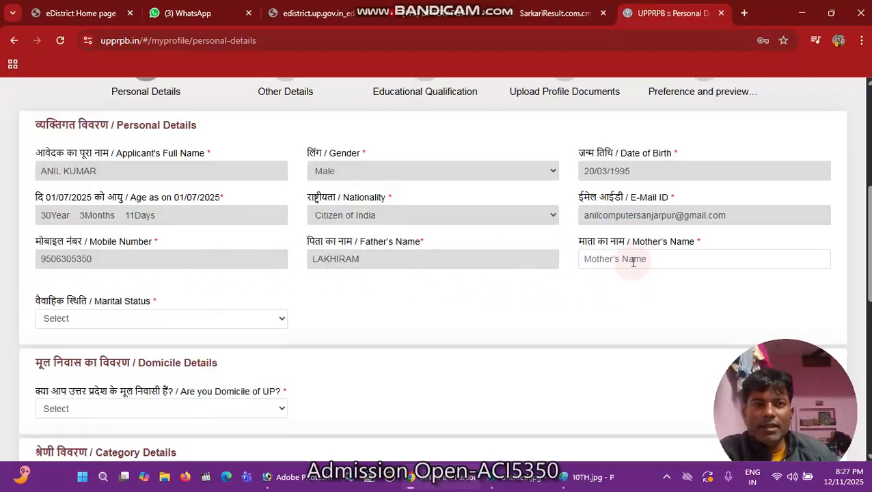
click(608, 261)
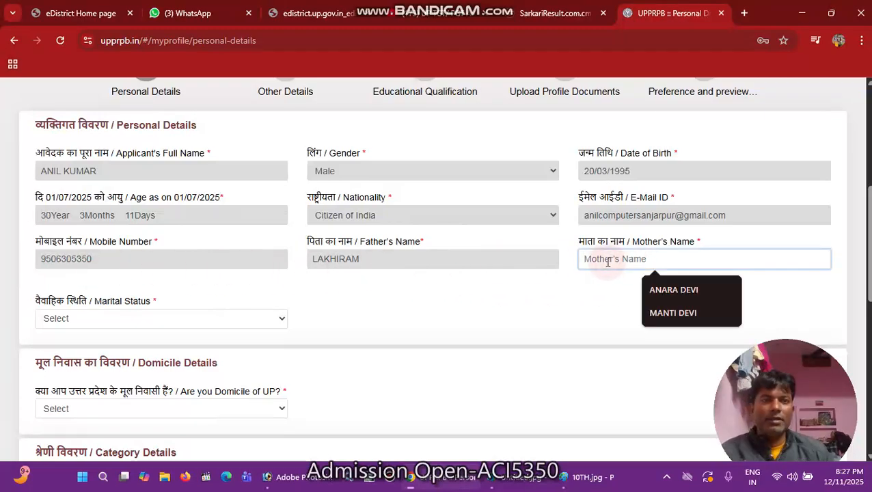
text(Mohi)
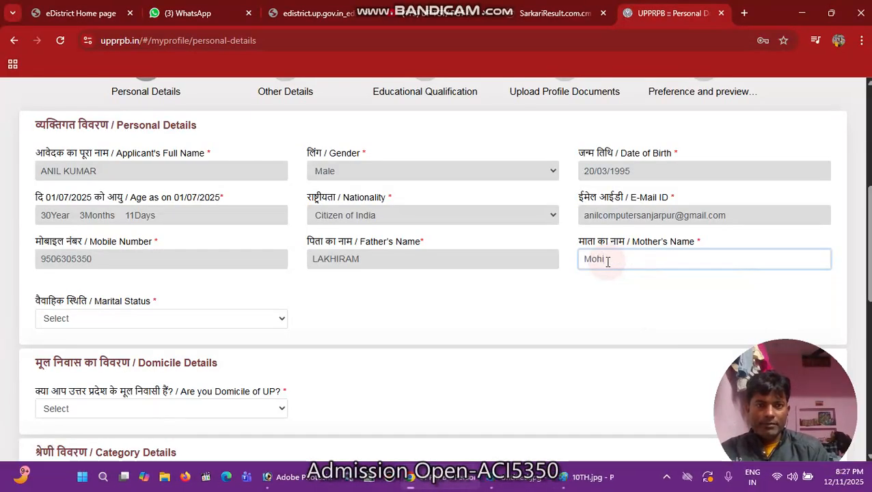
text(ni)
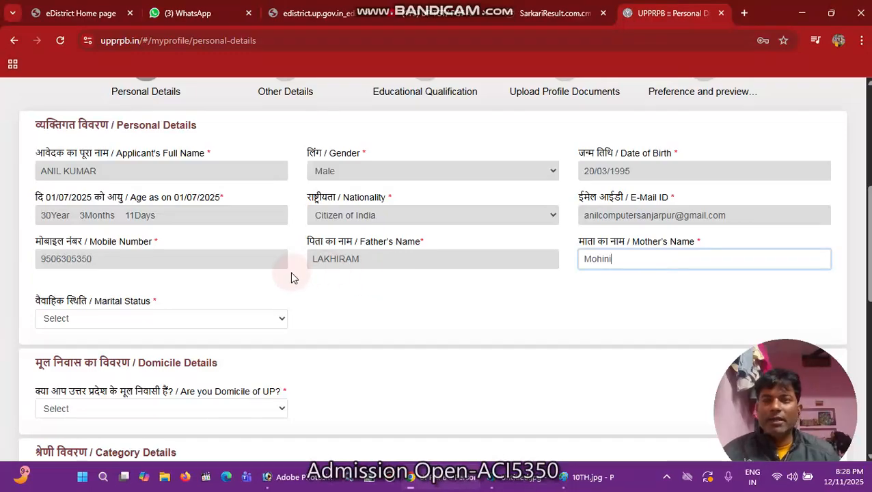
Set Marital Status to Married and answer Yes to UP domicile
scroll(205, 280, down, 1)
click(189, 255)
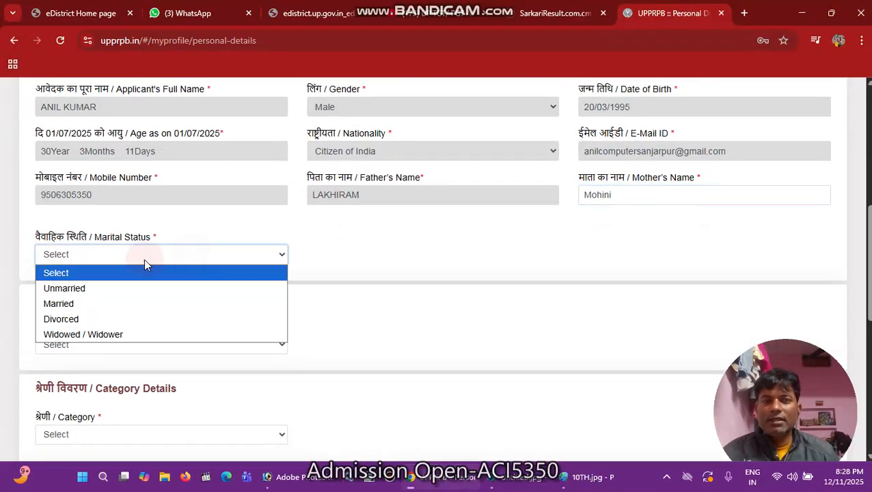
click(58, 304)
scroll(99, 237, down, 2)
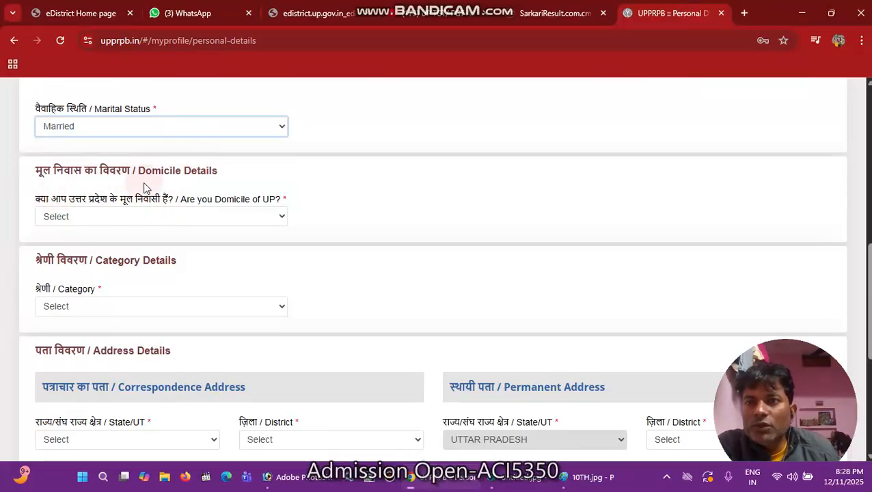
click(134, 217)
click(89, 248)
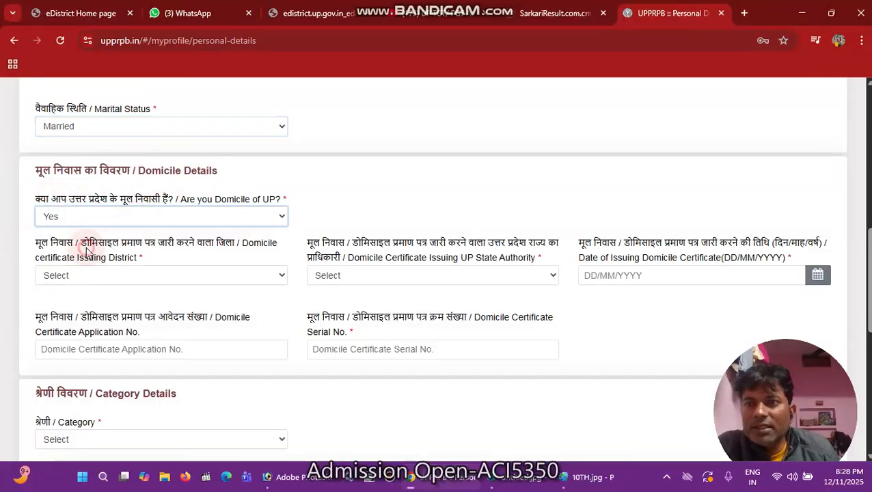
scroll(91, 250, down, 2)
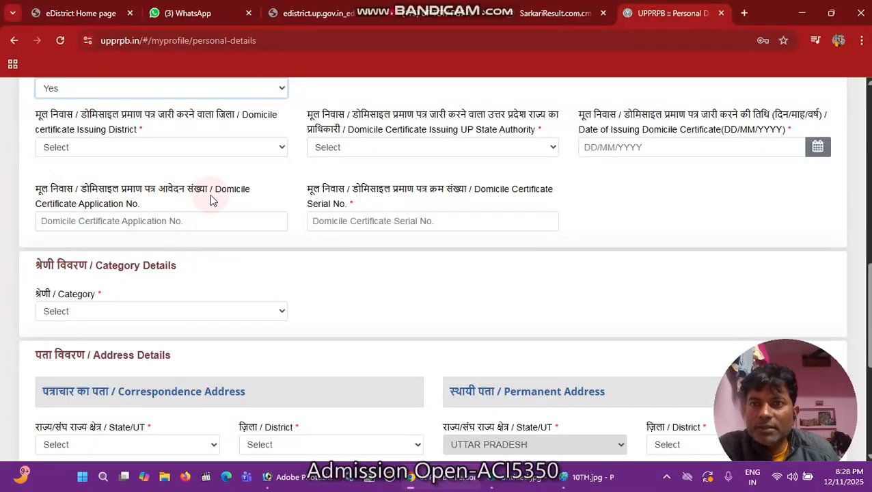
Set the domicile certificate district to Azamgarh, authority to SDM, and issue date 10/12/2025
scroll(146, 175, up, 2)
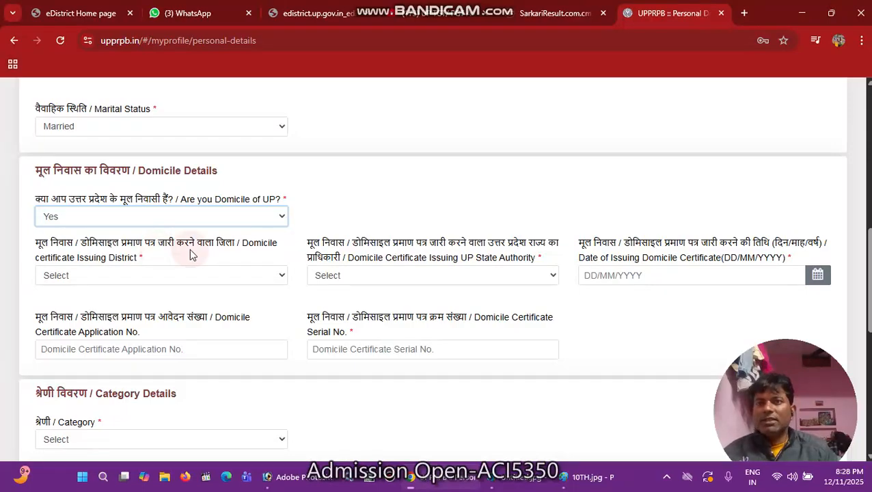
click(178, 271)
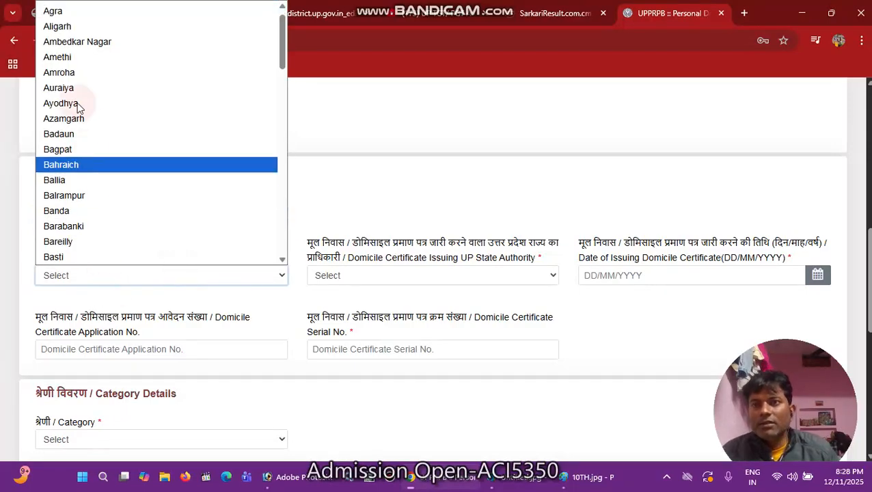
click(75, 119)
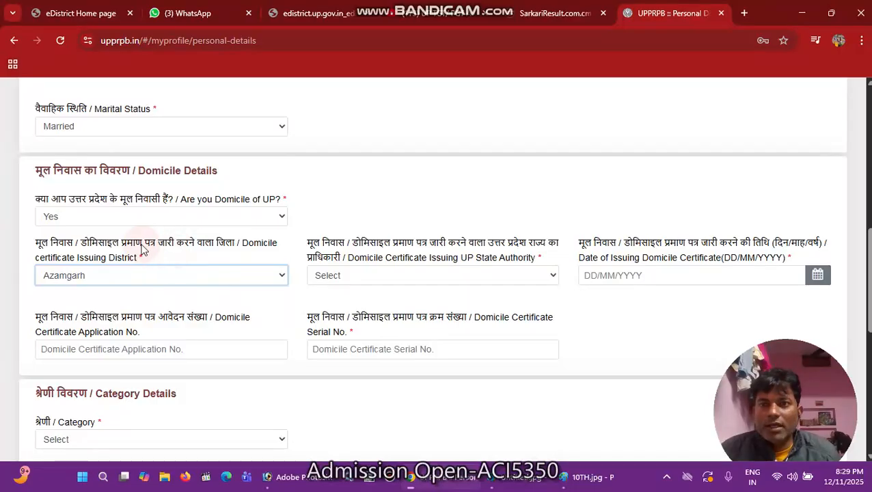
click(327, 275)
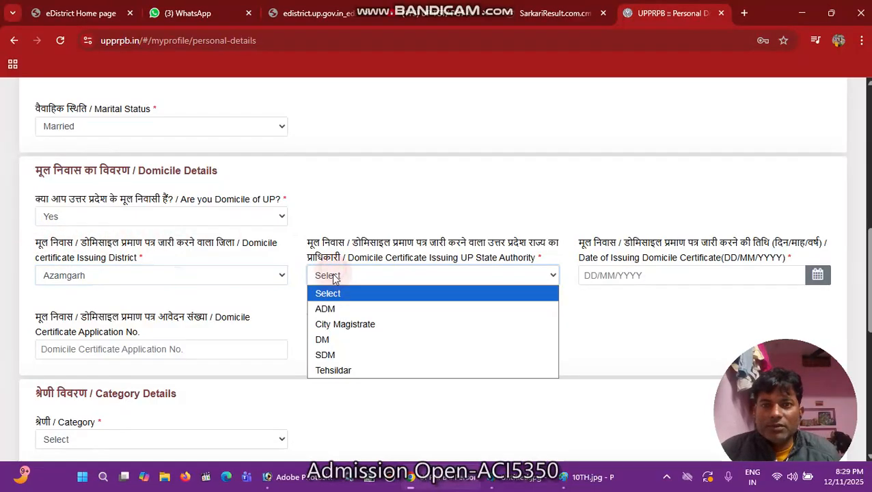
click(327, 356)
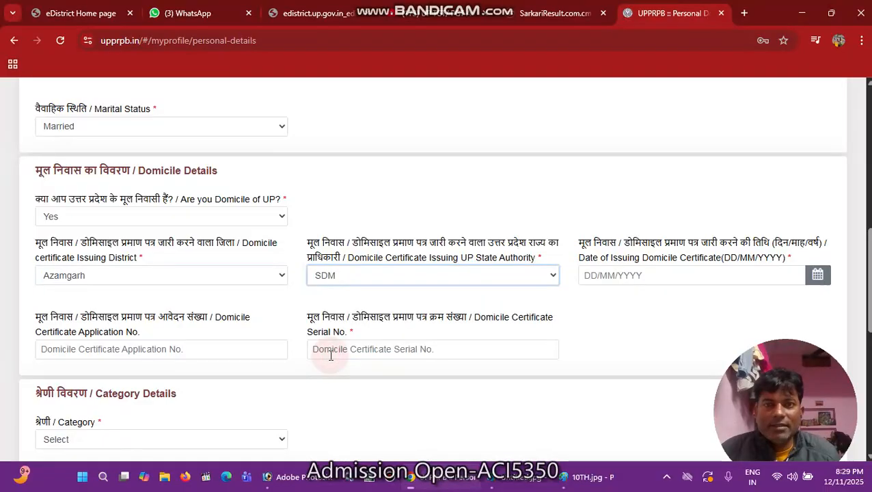
click(651, 274)
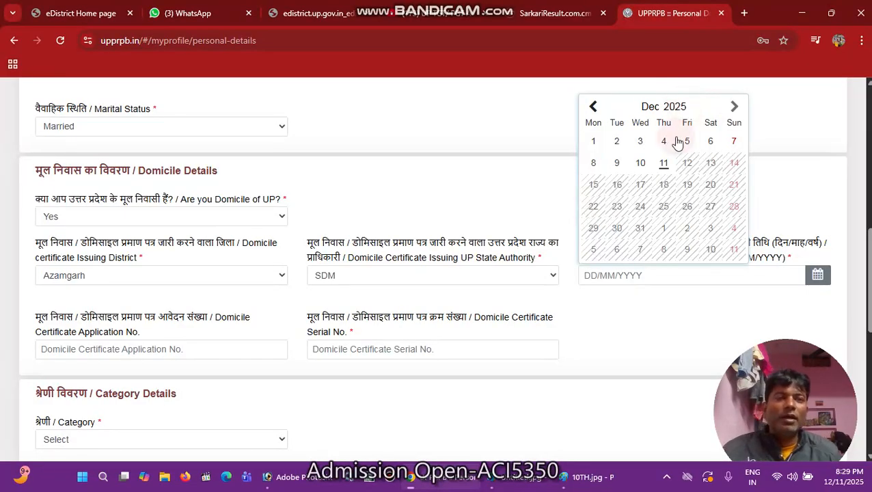
click(643, 167)
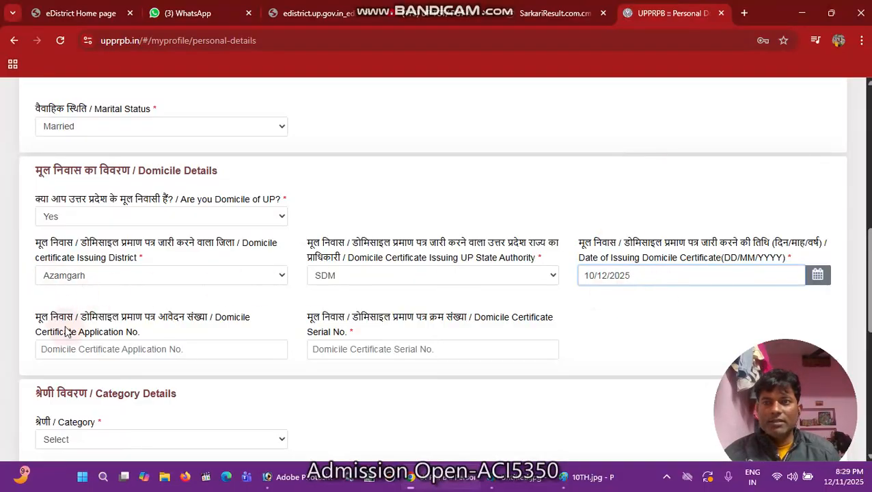
Open the NIVAS.pdf domicile certificate from the applicant's documents folder to look up its application number
scroll(100, 329, down, 1)
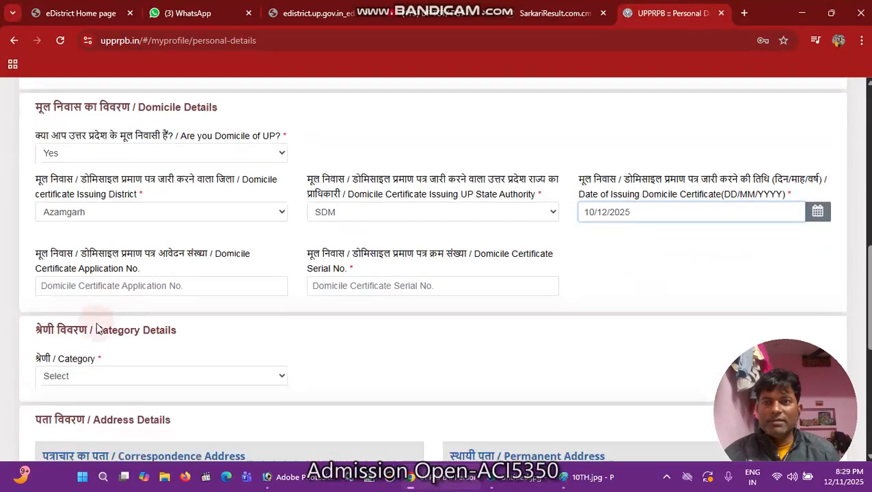
click(118, 286)
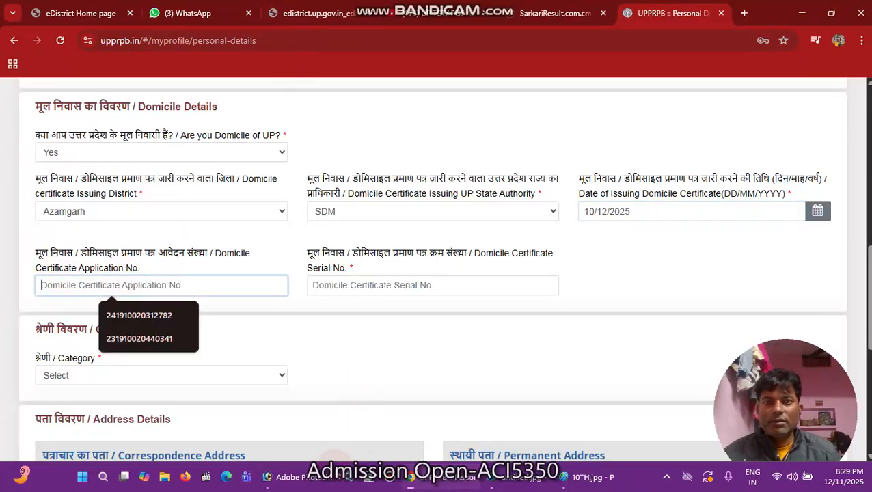
mouse_move(525, 489)
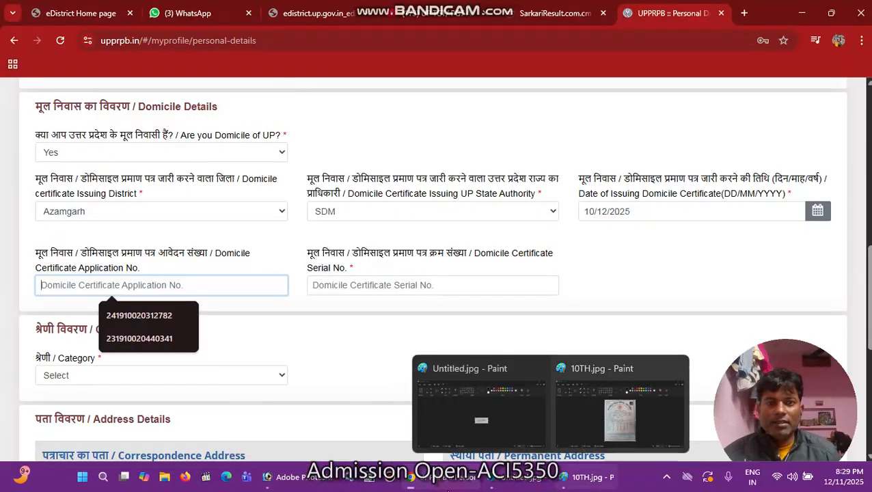
mouse_move(335, 489)
click(165, 476)
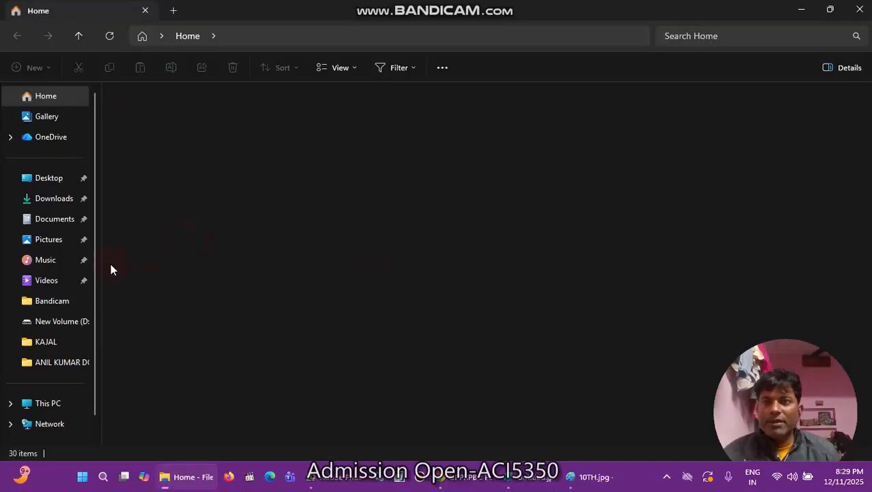
click(54, 363)
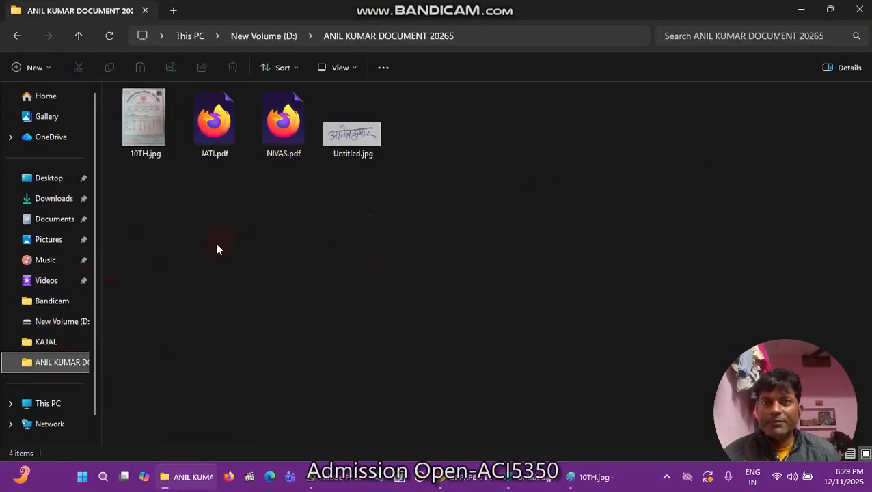
double_click(264, 142)
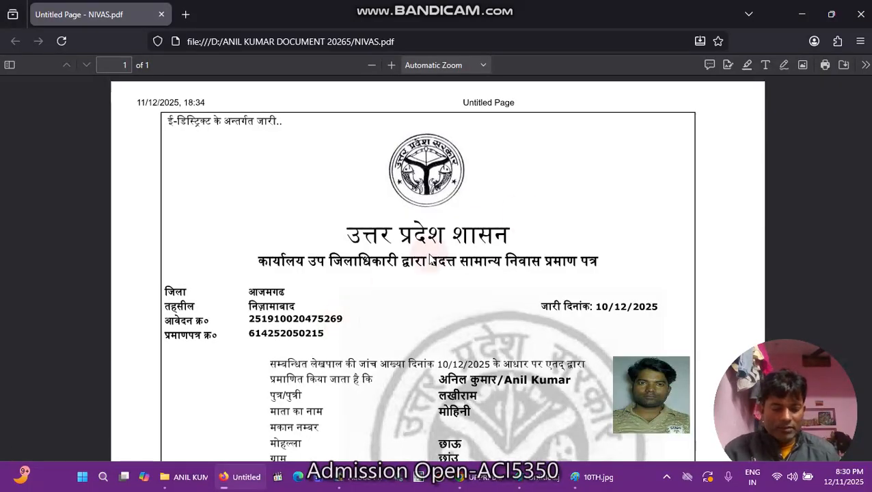
Scroll through NIVAS.pdf to read the certificate's application and certificate numbers
scroll(430, 259, up, 3)
key(space)
key(space)
scroll(281, 238, up, 6)
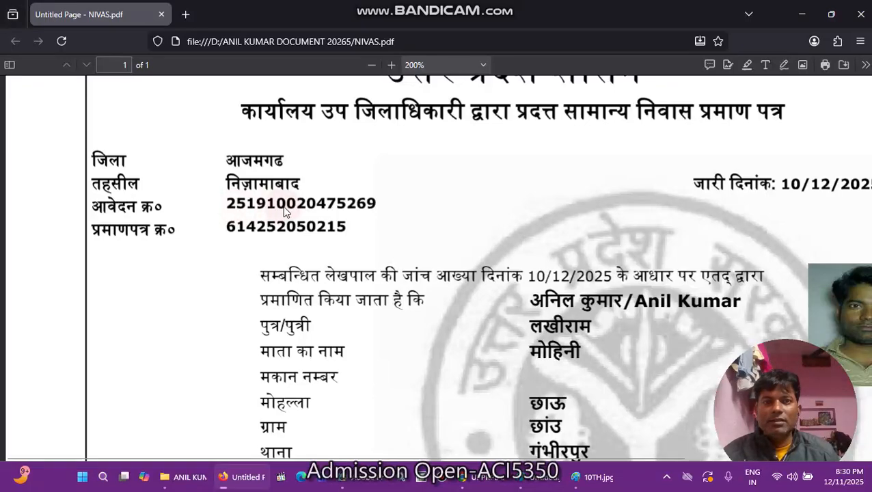
Enter the domicile certificate application number in the form, then reopen NIVAS.pdf to find the serial number
click(483, 482)
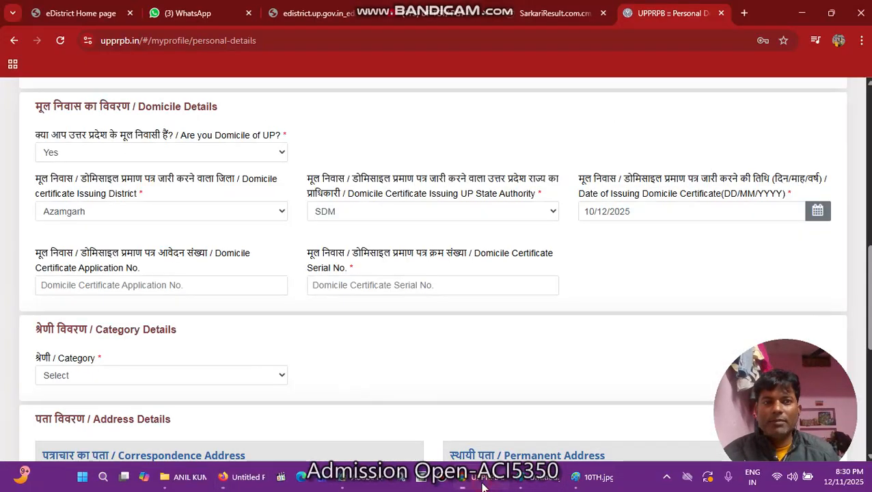
click(94, 287)
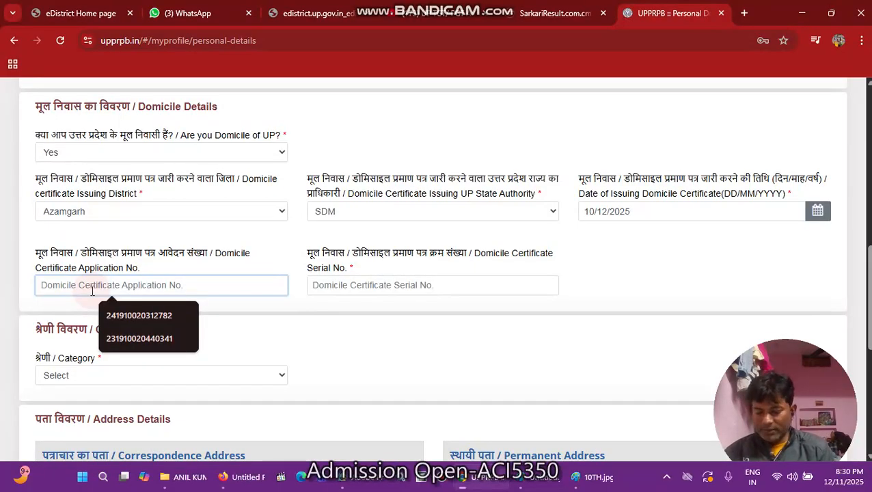
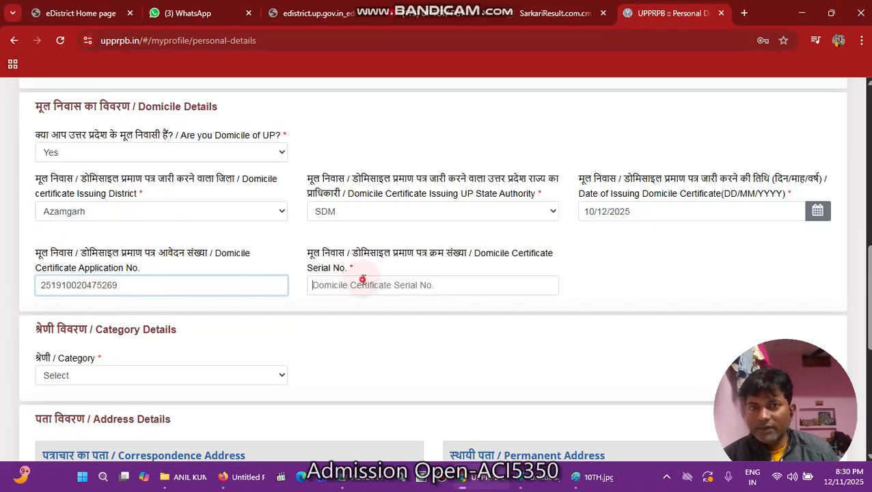
click(363, 283)
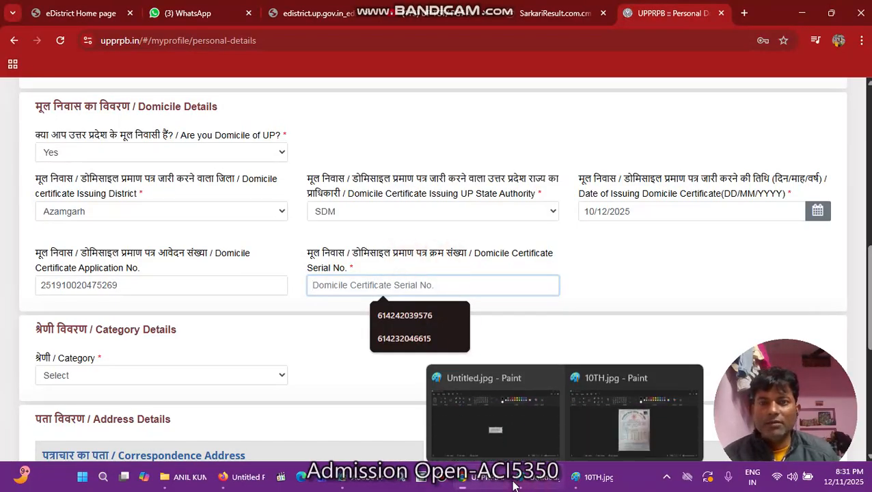
click(249, 482)
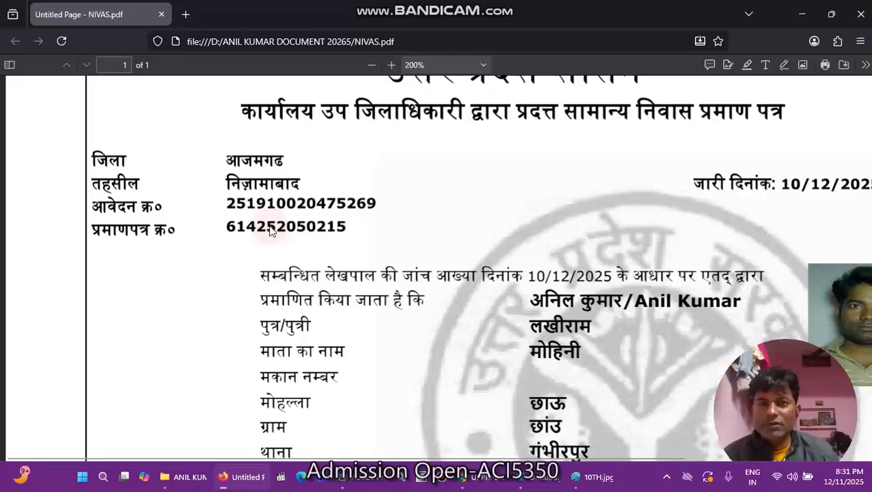
Back on the form, enter the domicile certificate's serial number as shown in the PDF
click(469, 484)
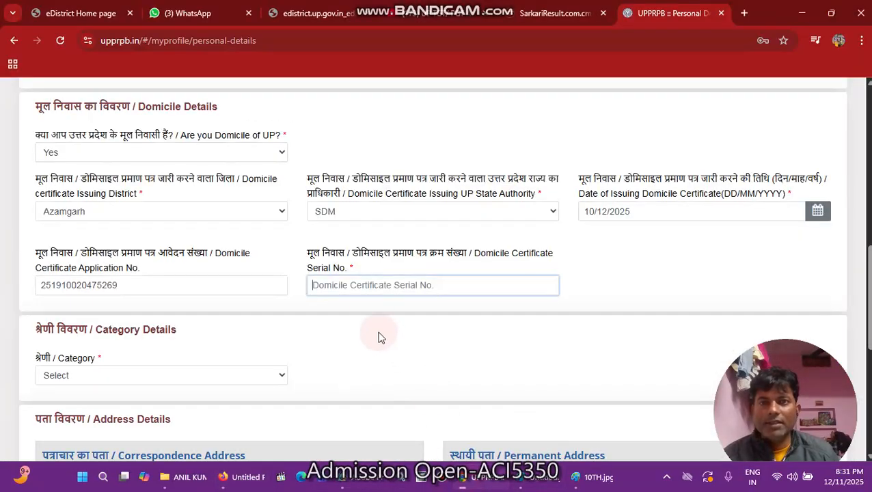
click(356, 286)
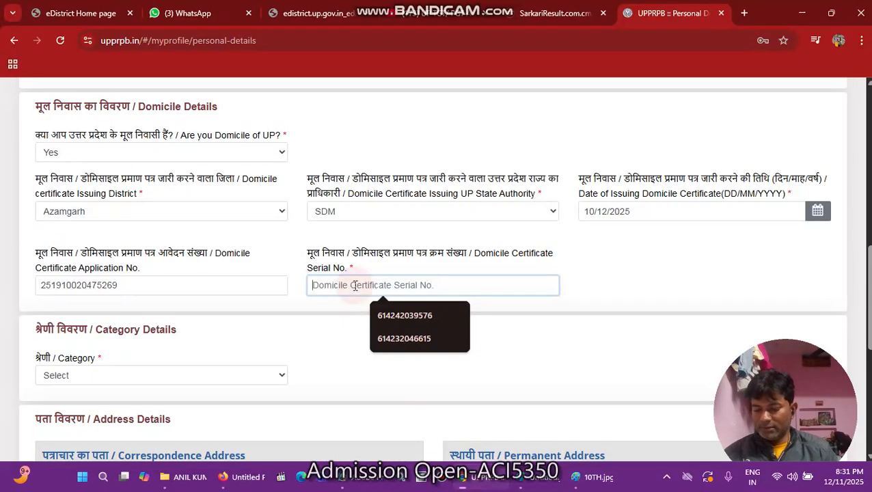
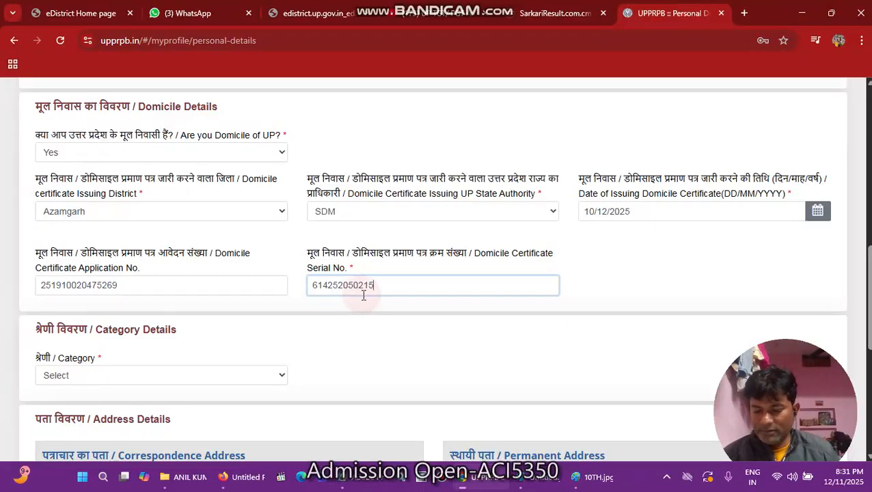
scroll(494, 272, down, 1)
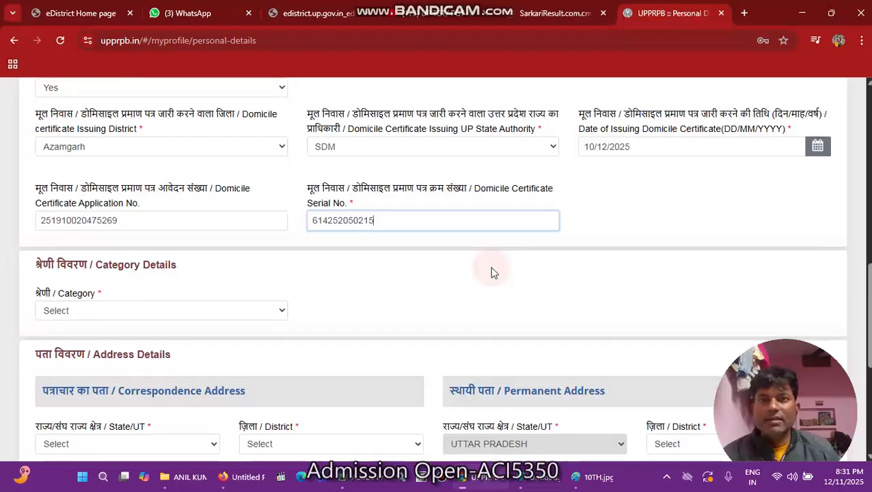
scroll(494, 272, down, 1)
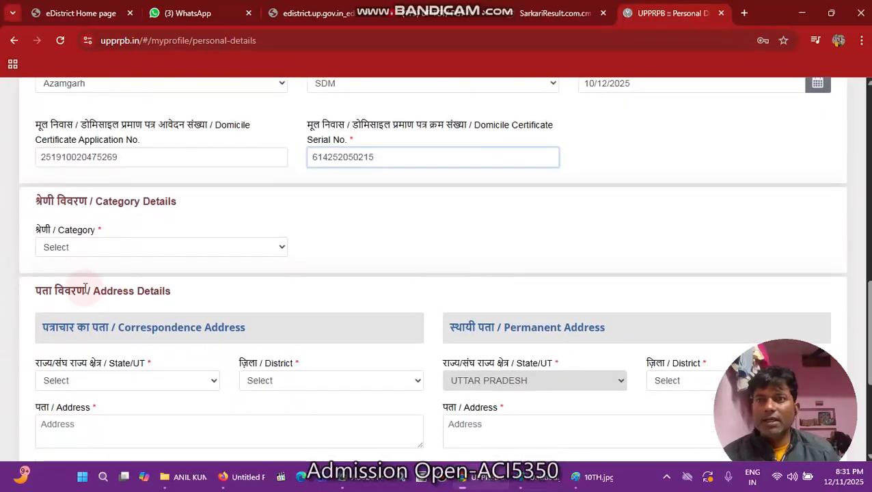
Choose SC (Scheduled Caste) as the category and accept the reservation eligibility notice
click(85, 247)
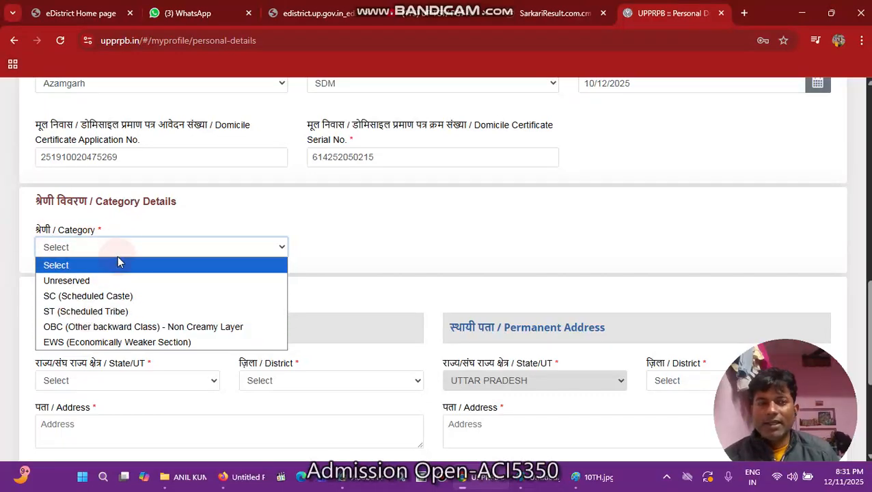
click(76, 298)
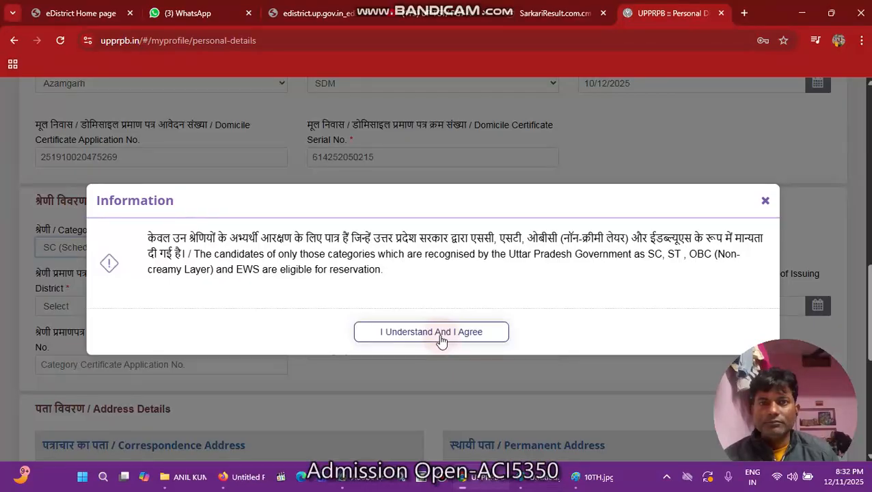
click(431, 332)
scroll(130, 314, down, 3)
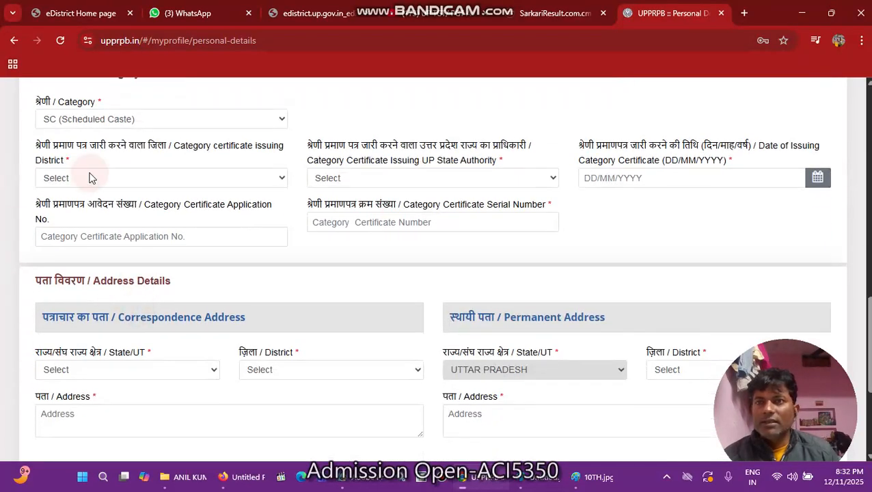
Set the category certificate's district to Azamgarh, authority to Tehsildar, and issue date to 10/12/2025
scroll(75, 157, up, 2)
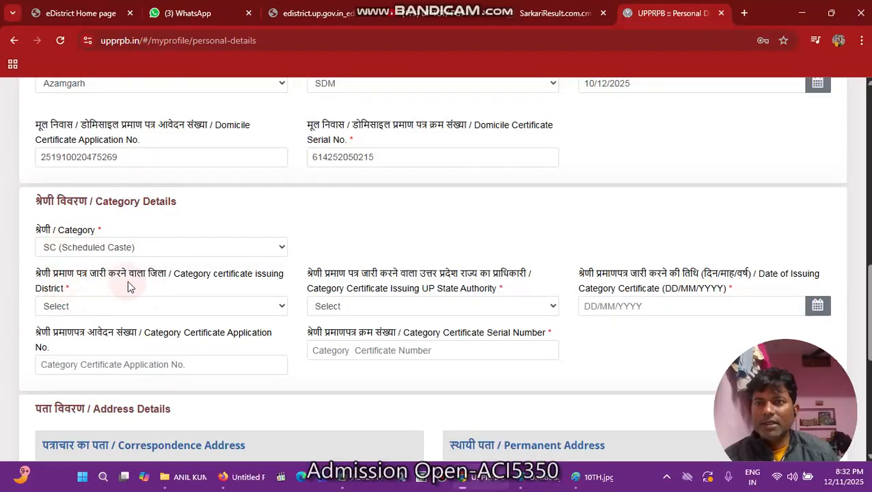
click(116, 311)
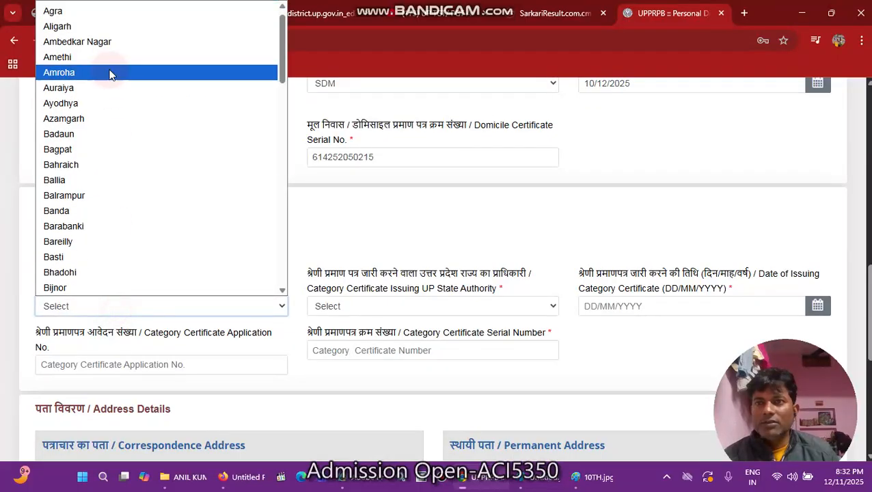
click(92, 119)
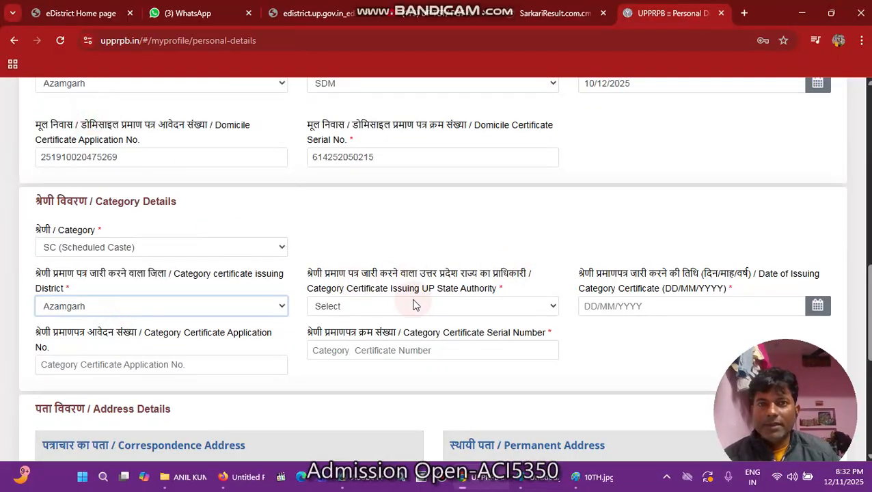
click(374, 310)
click(351, 402)
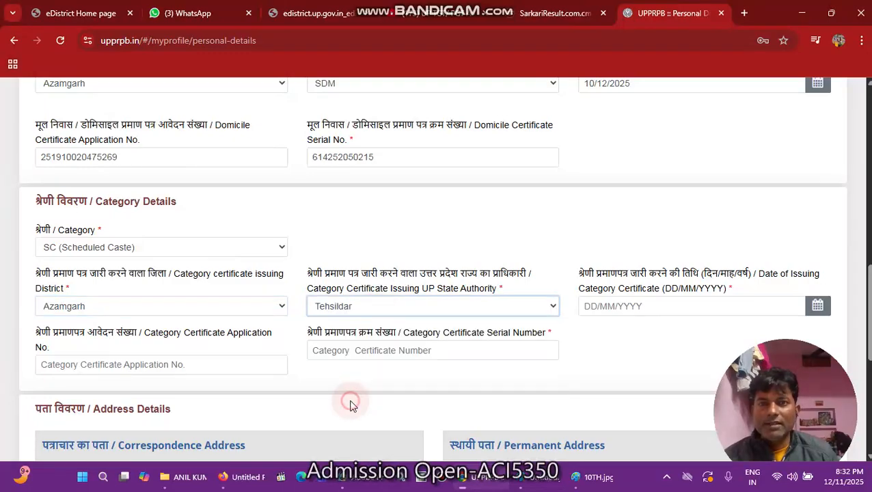
click(687, 306)
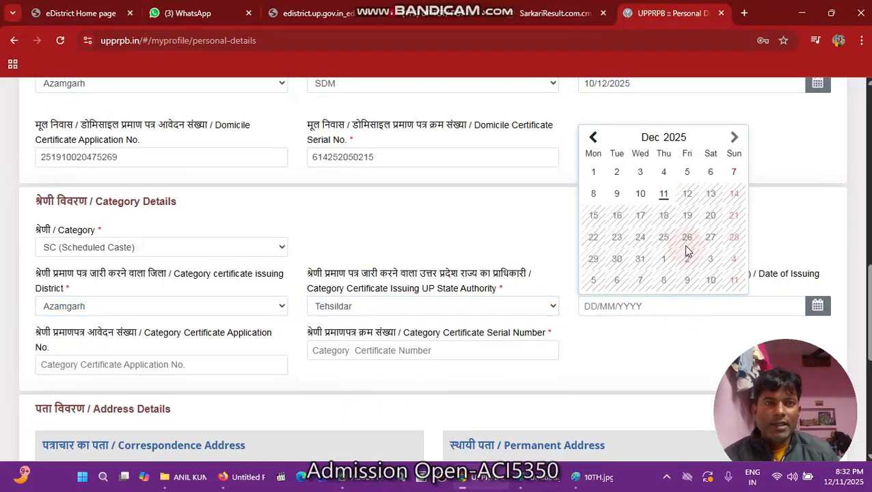
click(640, 196)
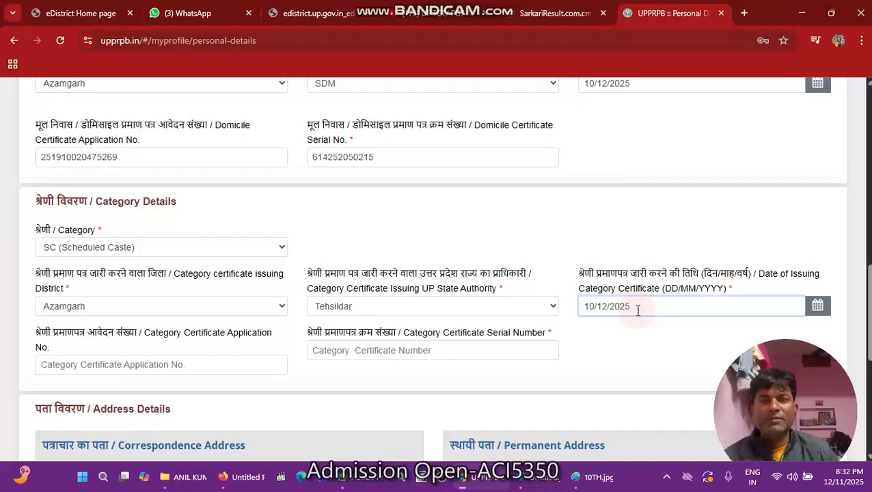
scroll(640, 313, down, 1)
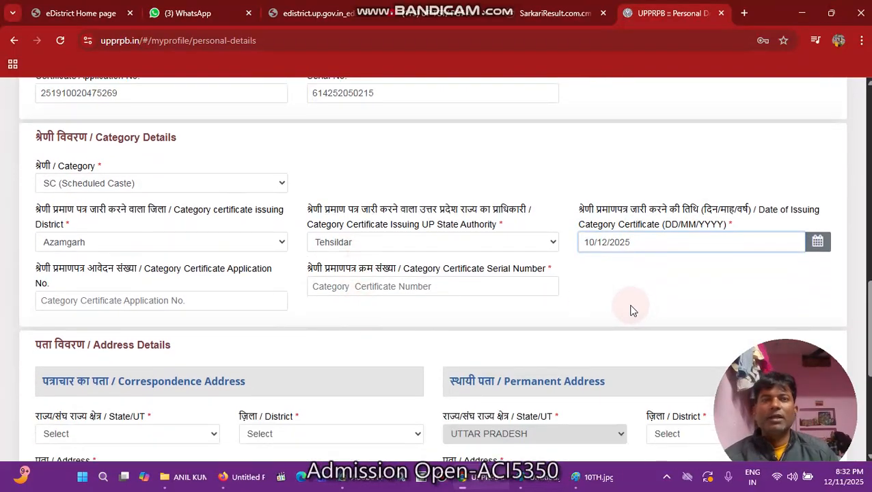
click(639, 247)
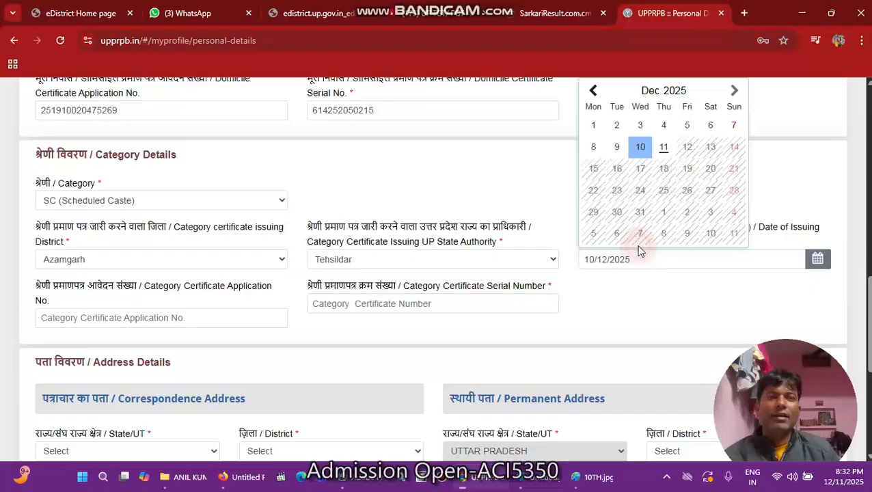
click(646, 309)
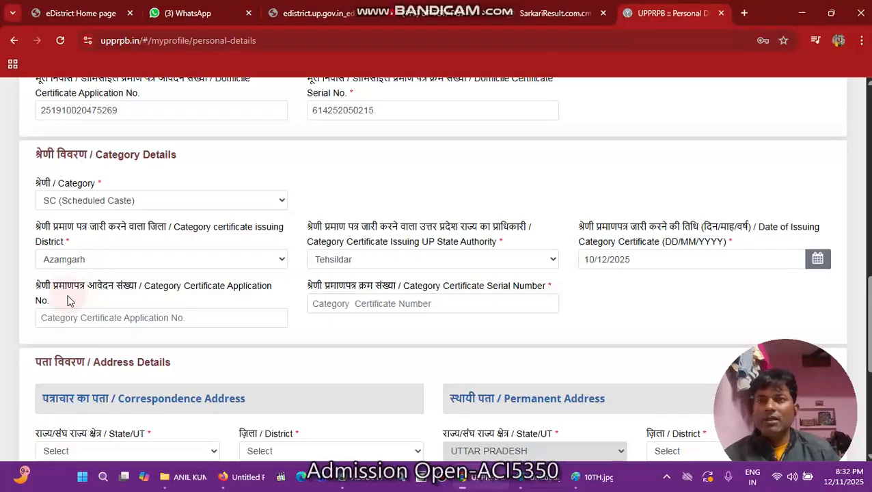
Enter the category certificate's application number and serial number
click(105, 317)
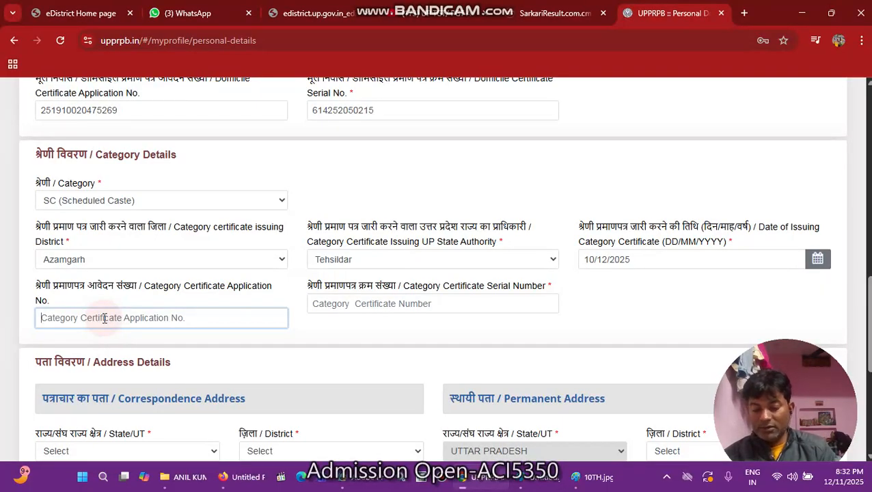
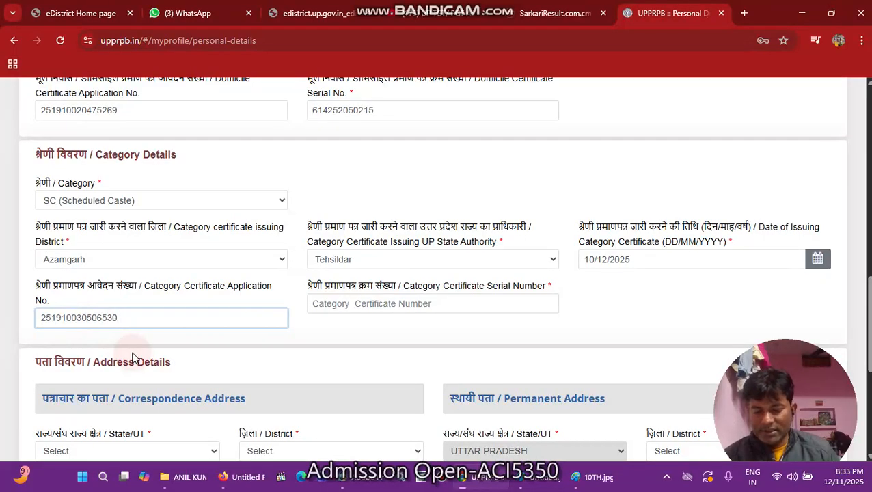
click(392, 303)
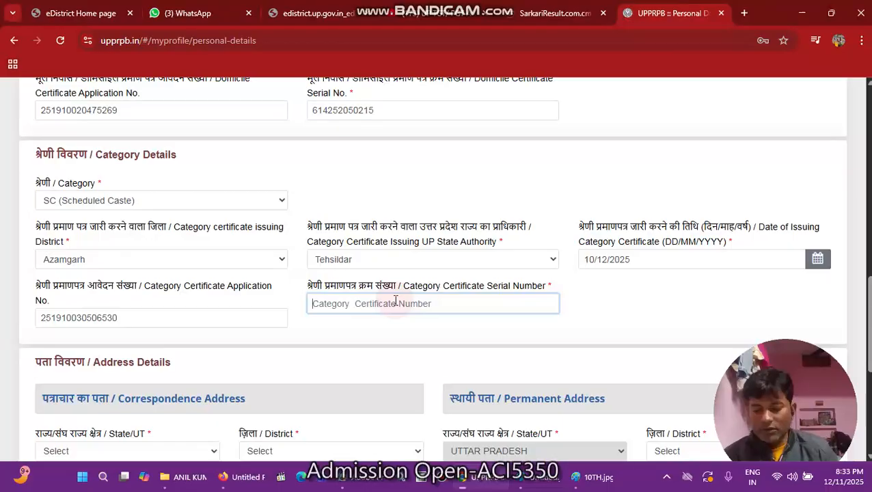
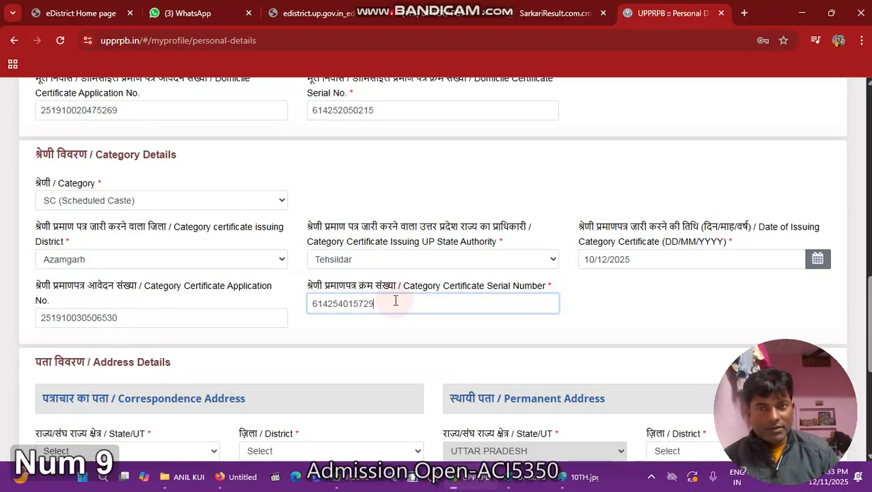
scroll(391, 304, down, 2)
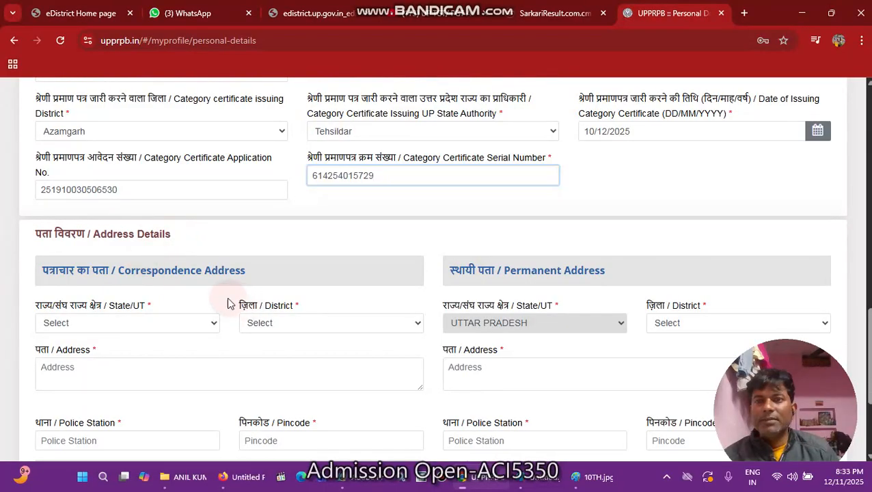
Set correspondence state to UTTAR PRADESH and both correspondence and permanent districts to Azamgarh
scroll(22, 259, down, 2)
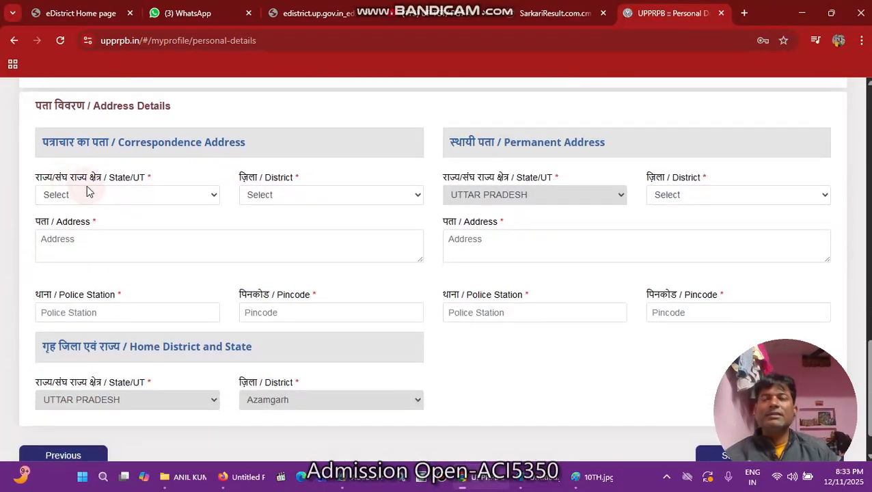
click(93, 199)
scroll(103, 242, down, 5)
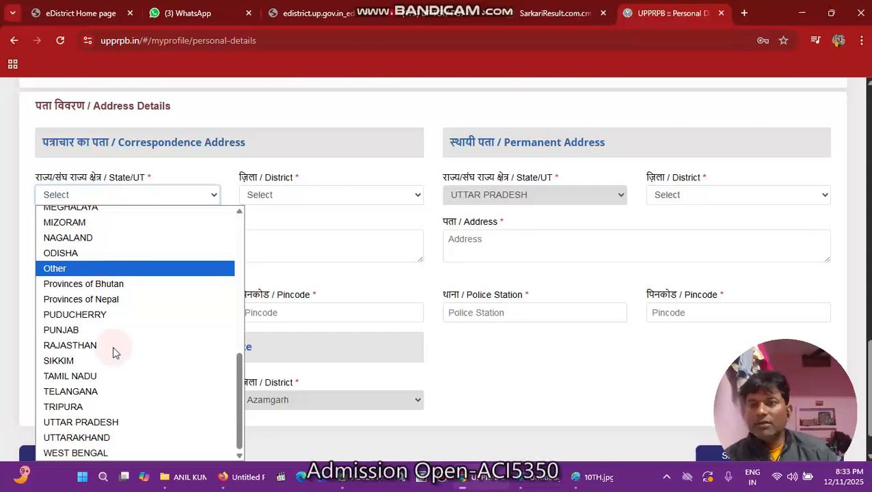
click(117, 424)
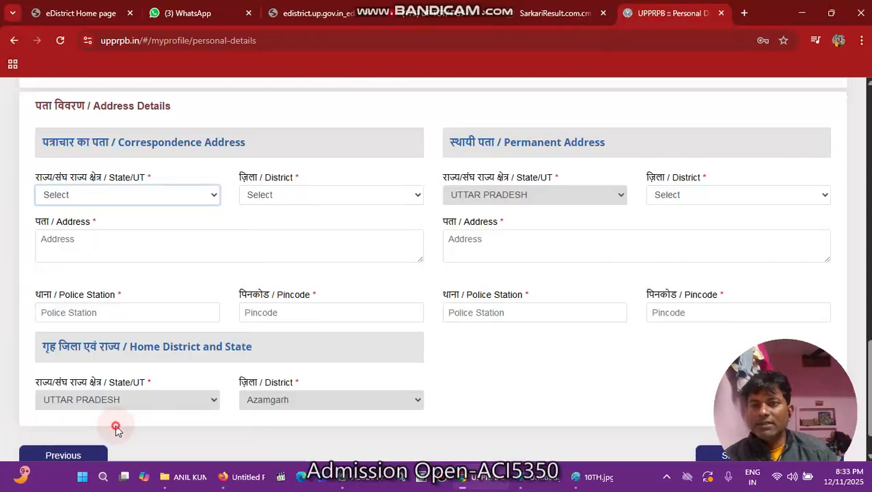
click(316, 196)
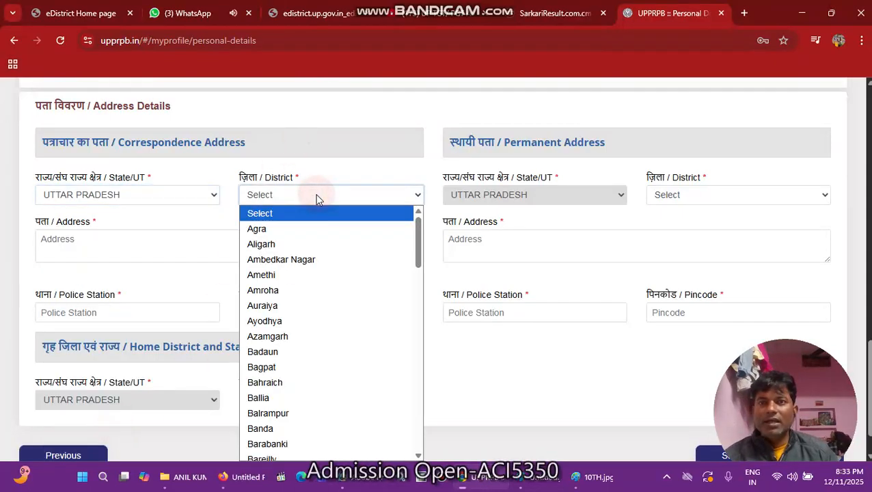
click(327, 331)
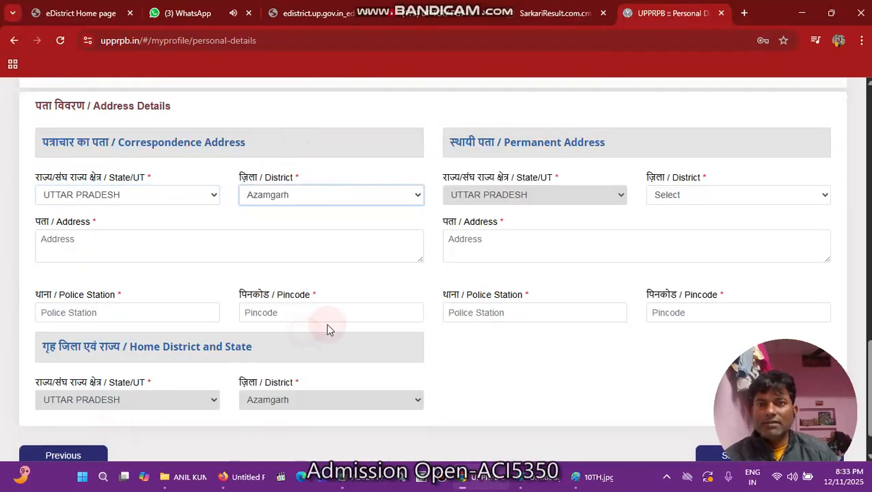
click(683, 197)
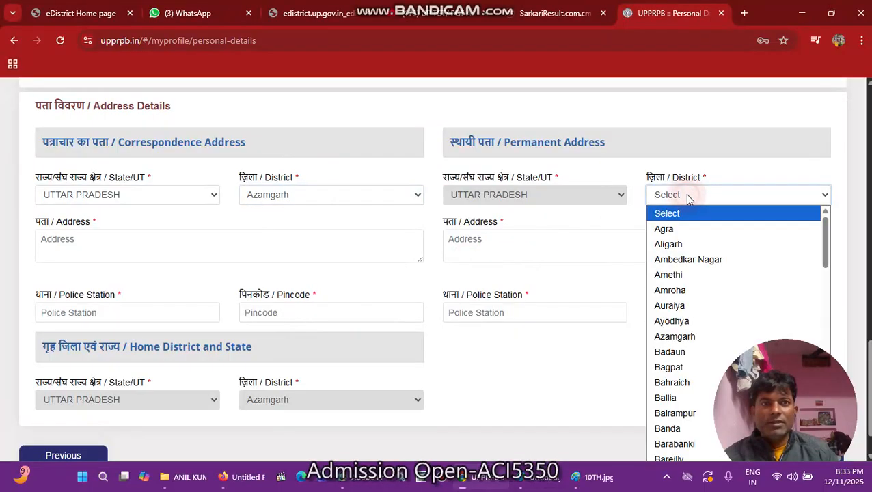
click(677, 336)
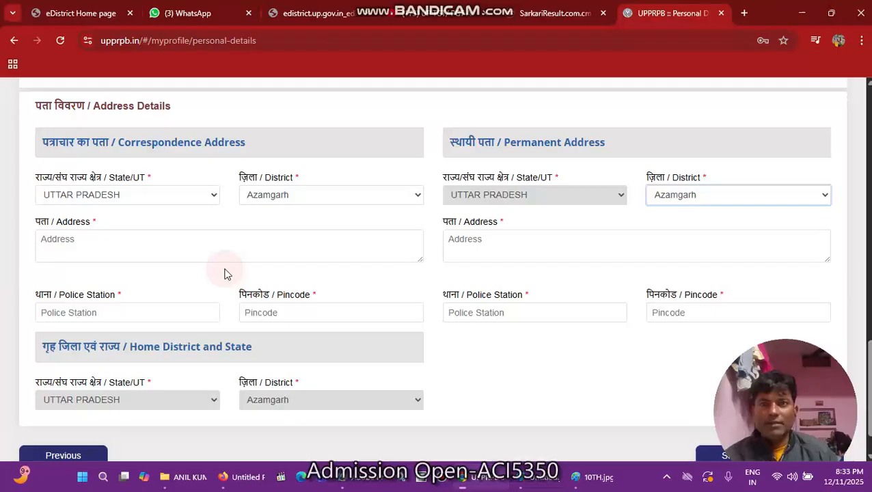
Type the applicant's village and post address and copy it into the Permanent Address
click(105, 241)
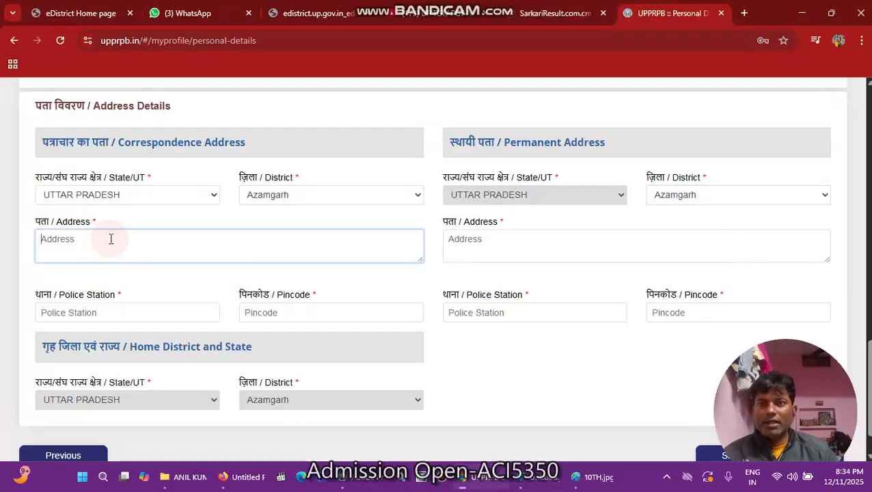
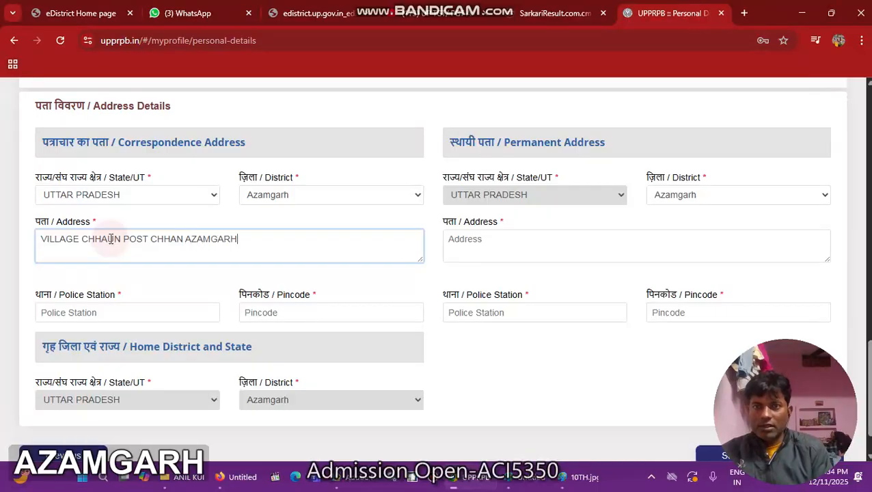
key(ctrl+a)
key(ctrl+c)
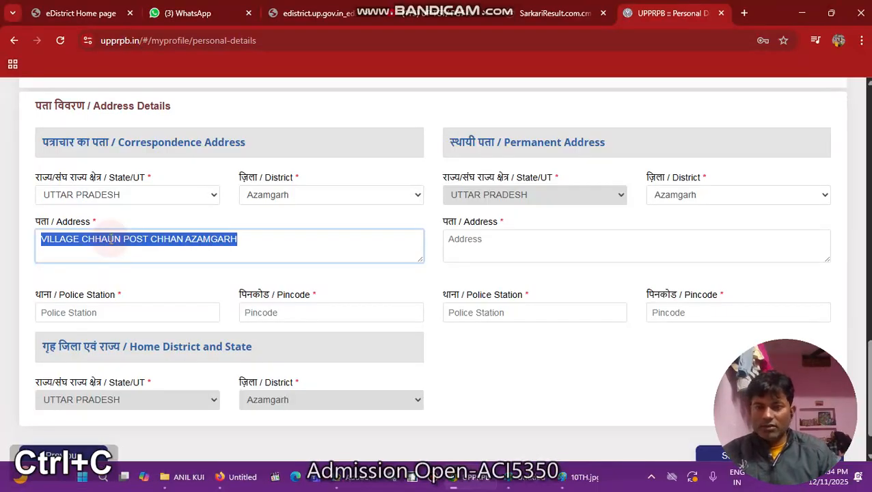
click(522, 246)
key(ctrl+v)
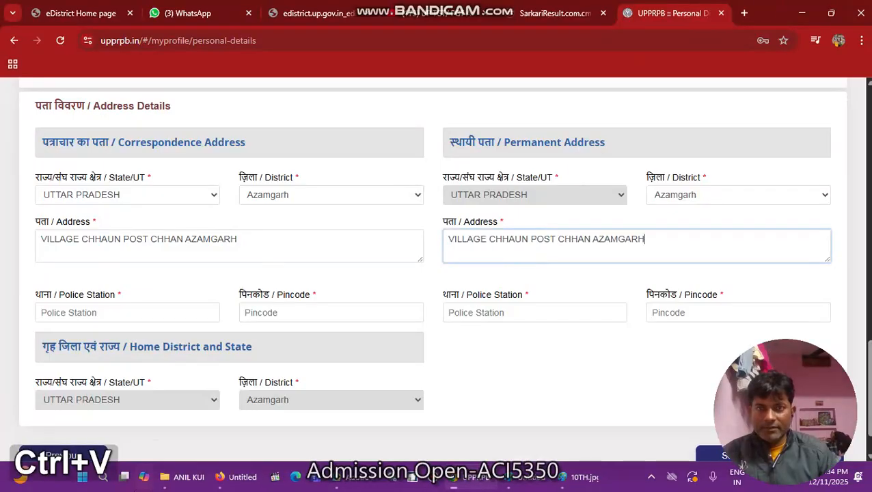
click(107, 315)
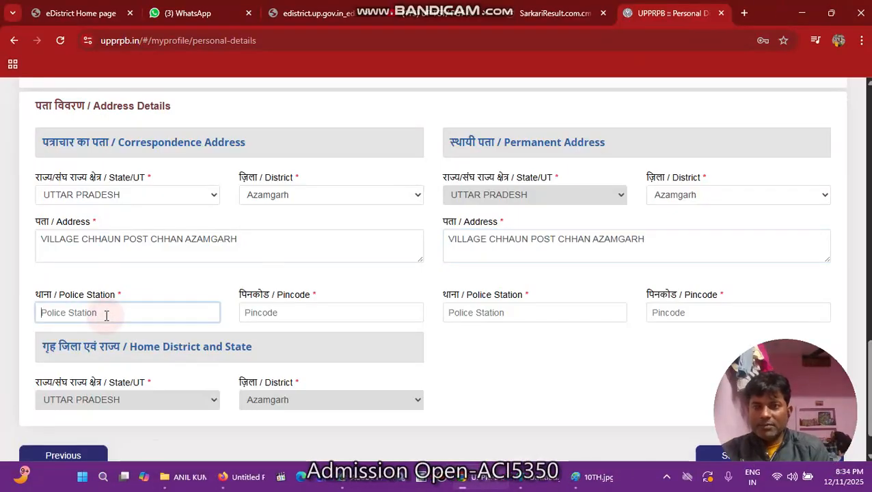
Enter the police station name and copy it into the permanent address's police station
text(GAMB)
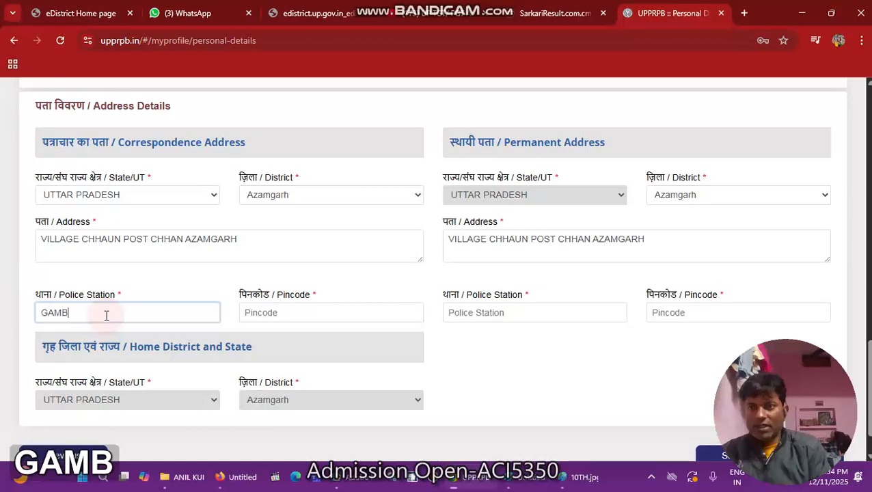
text(HEERPUR)
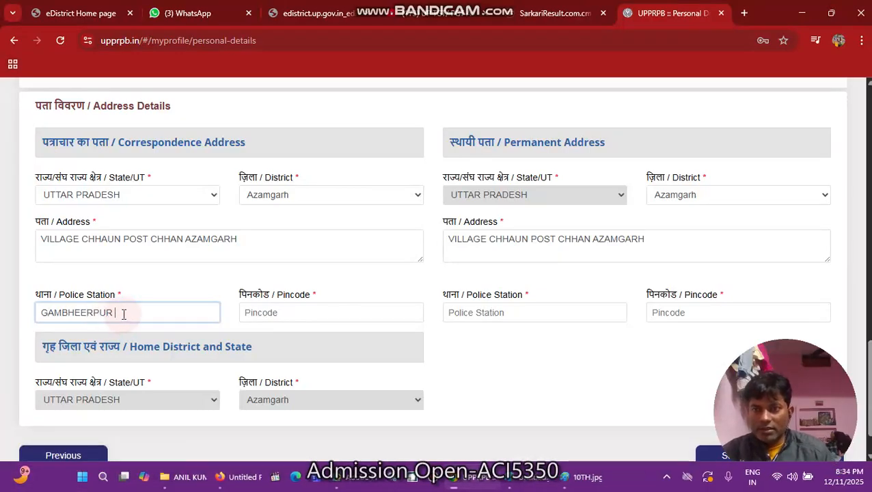
drag(122, 313, 4, 335)
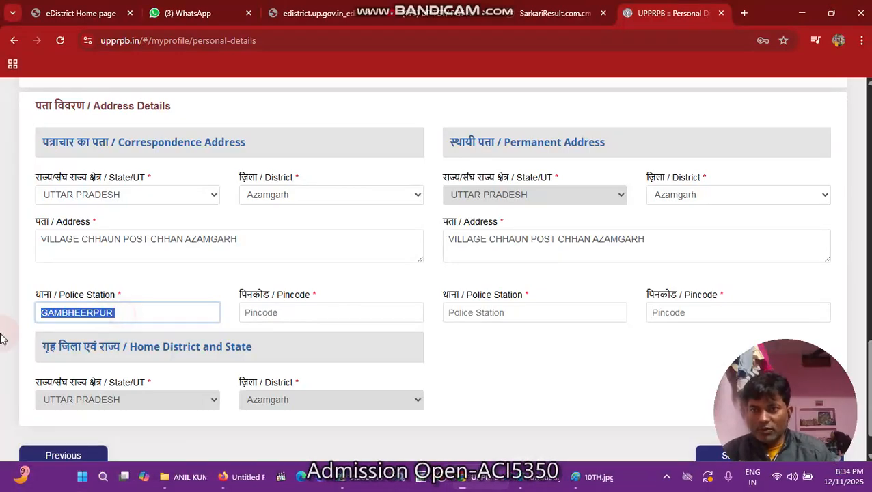
right_click(71, 314)
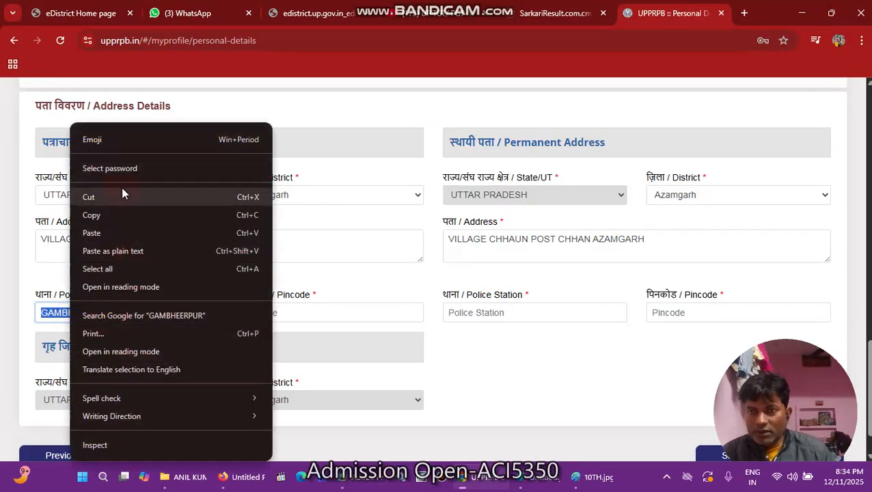
click(113, 215)
right_click(460, 314)
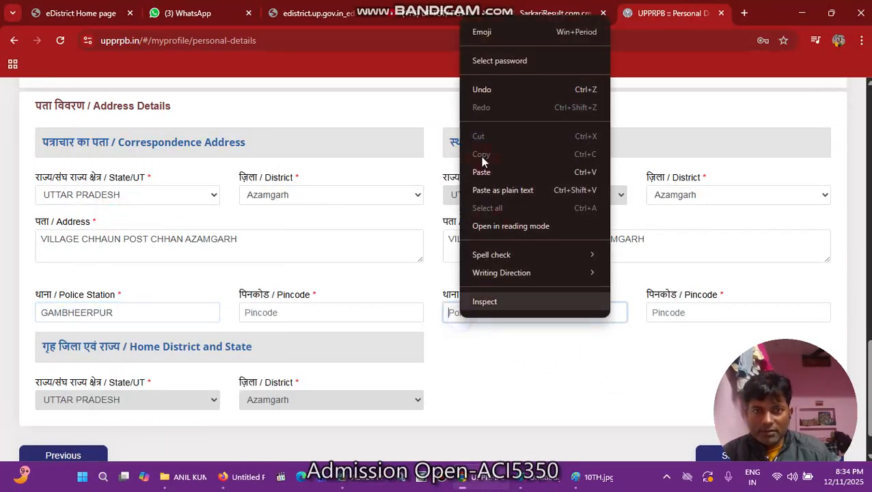
click(491, 172)
Enter the address pincode for correspondence and copy it into the permanent address pincode
click(342, 313)
text(276302)
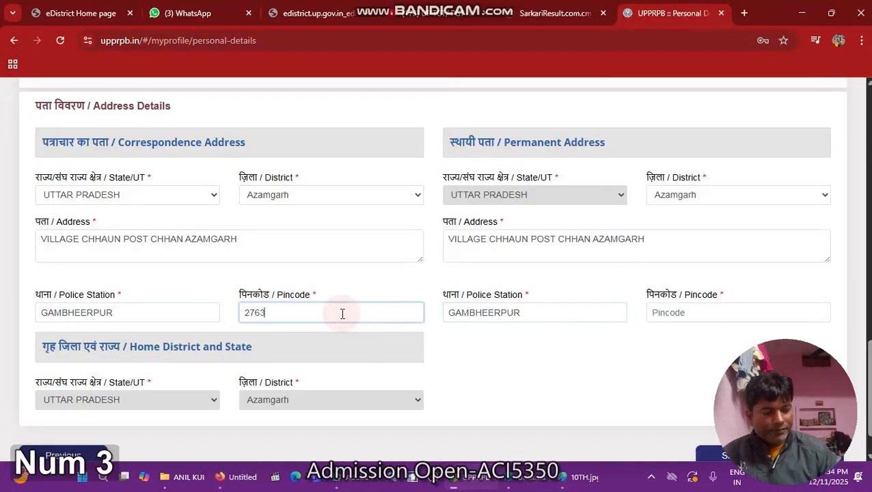
drag(340, 311, 179, 321)
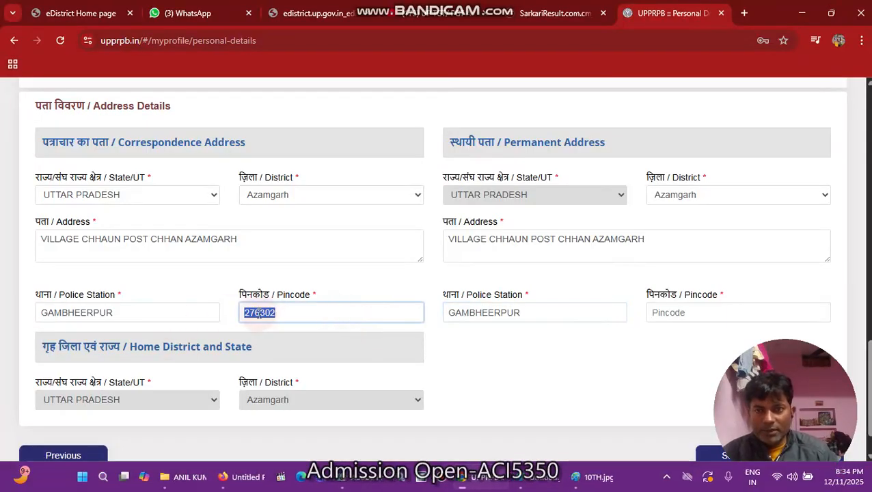
right_click(255, 313)
click(279, 215)
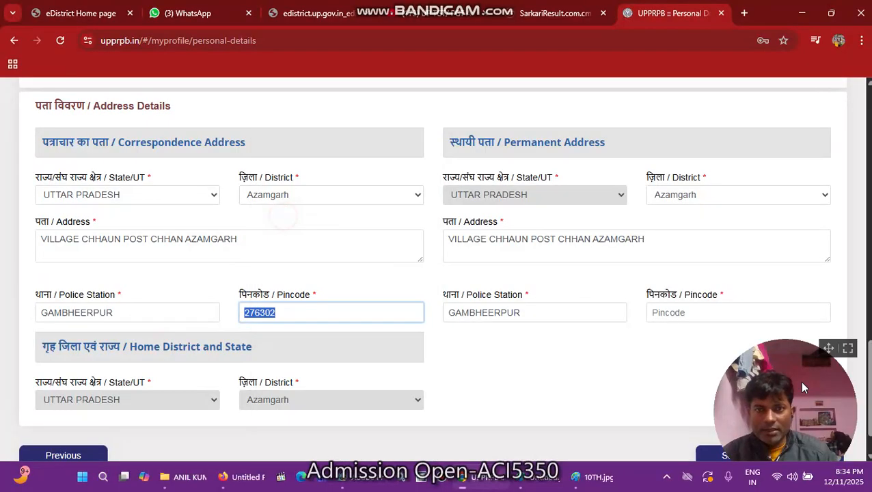
click(668, 313)
right_click(668, 314)
click(692, 170)
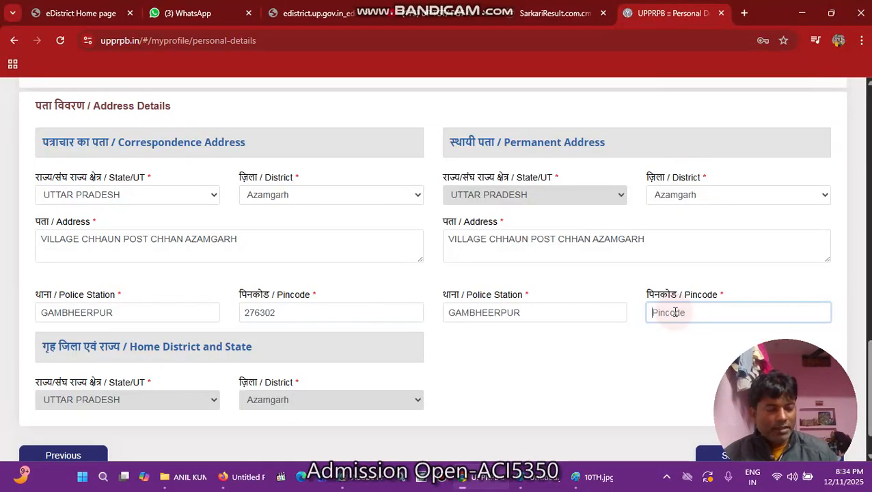
text(2)
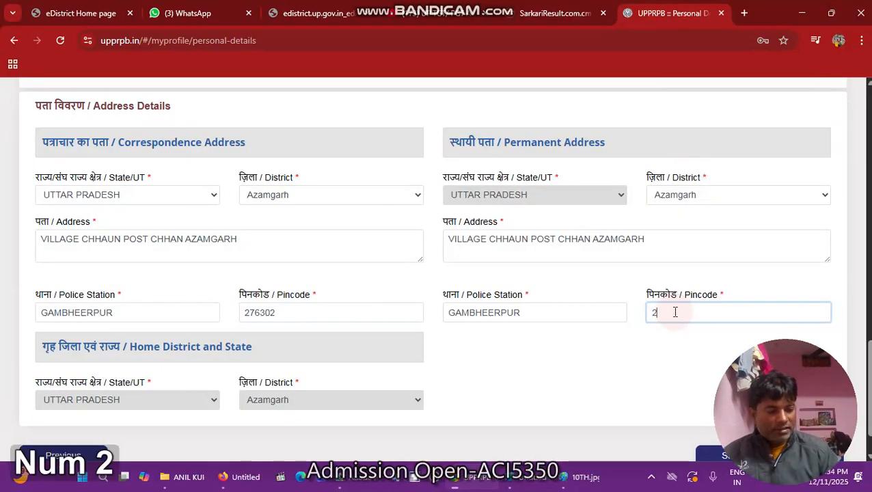
text(76302)
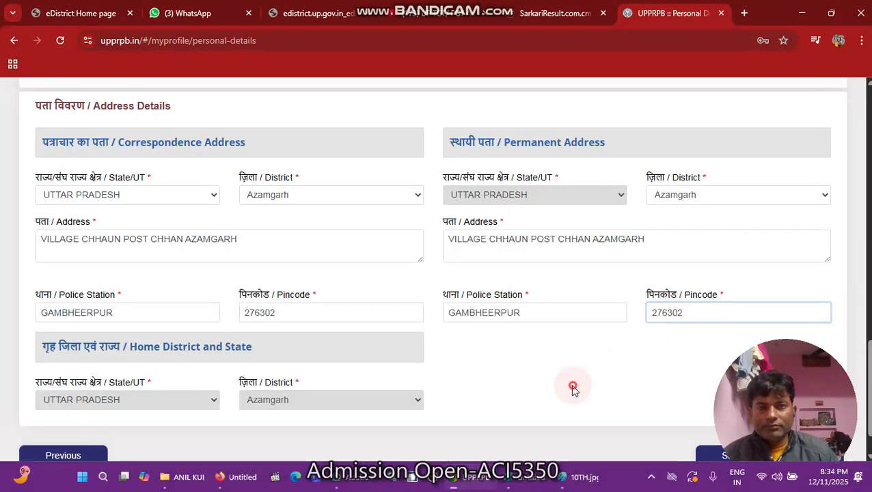
scroll(245, 340, down, 1)
click(51, 403)
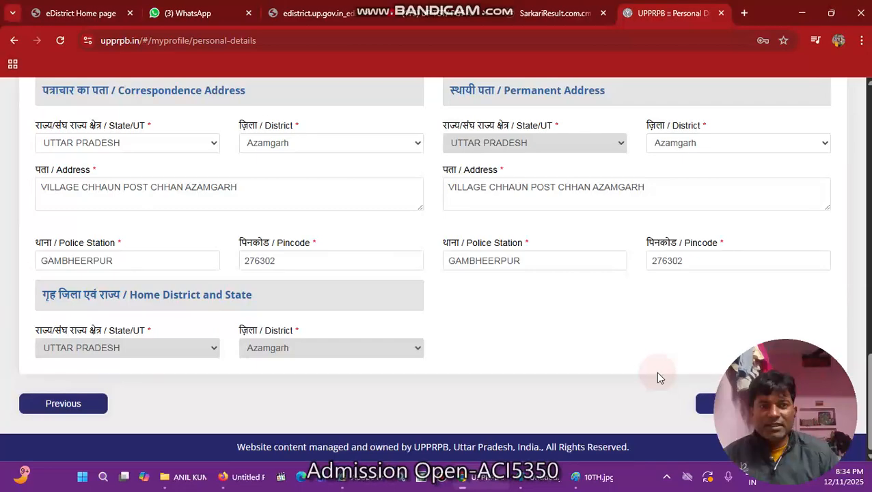
drag(830, 369, 570, 375)
Save the personal details, move to Other Details, and decline Chrome's update-address offer
click(733, 408)
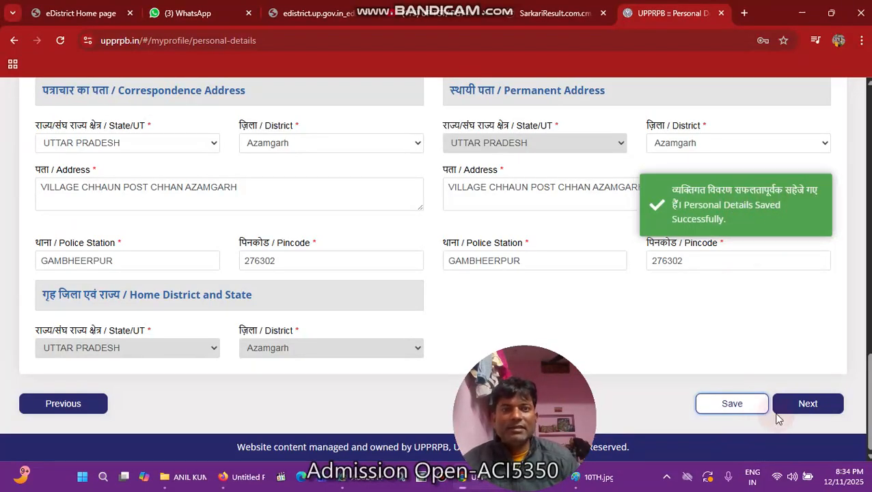
click(804, 412)
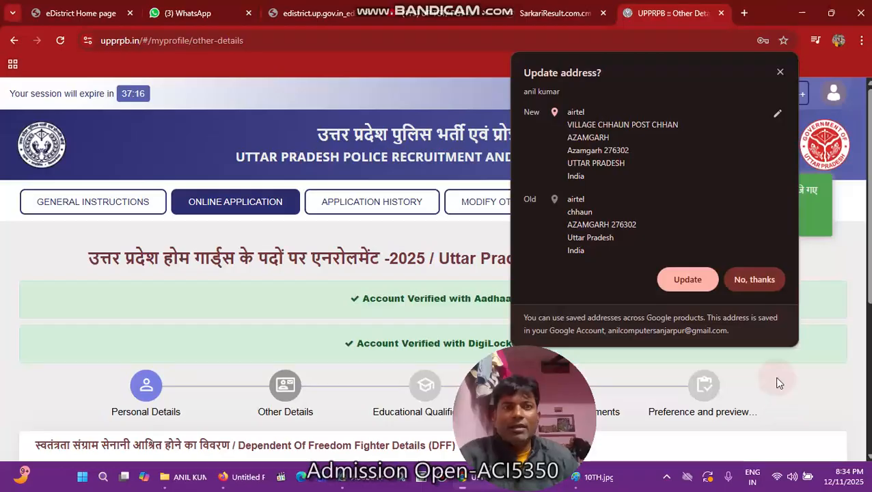
click(755, 279)
scroll(391, 312, down, 4)
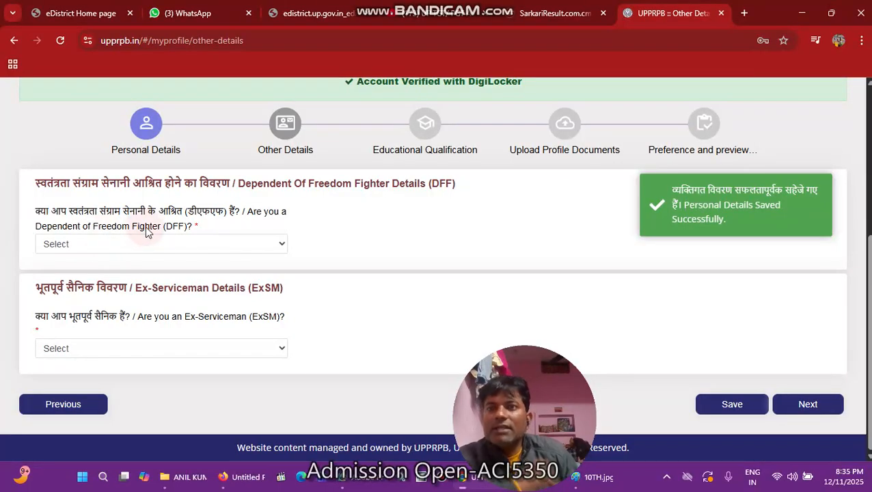
Answer No to freedom-fighter dependent and ex-serviceman, then save Other Details
click(180, 239)
click(96, 291)
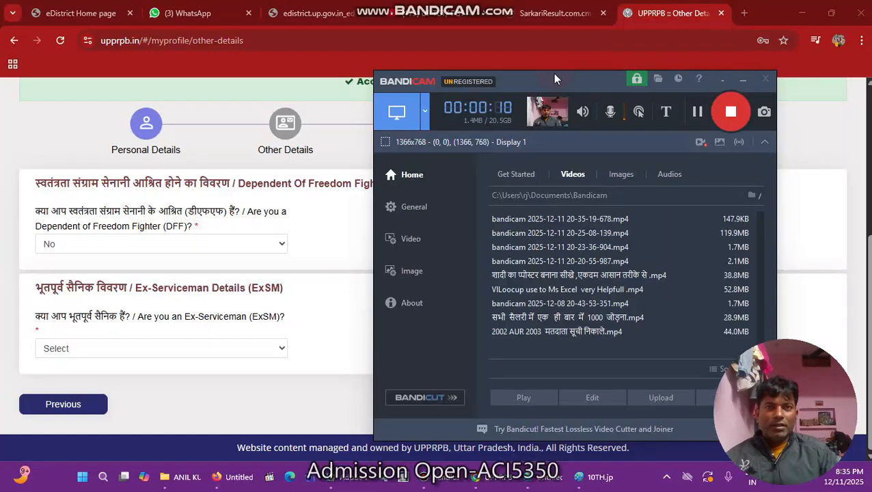
drag(601, 102, 567, 98)
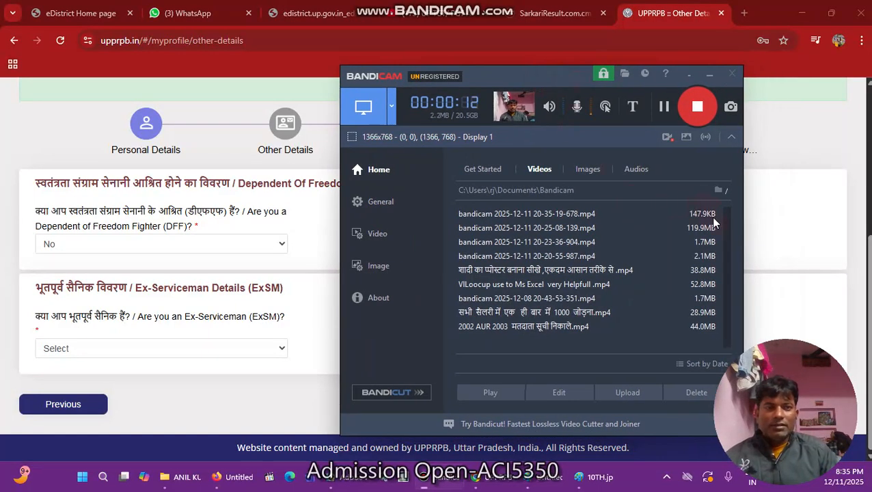
click(689, 76)
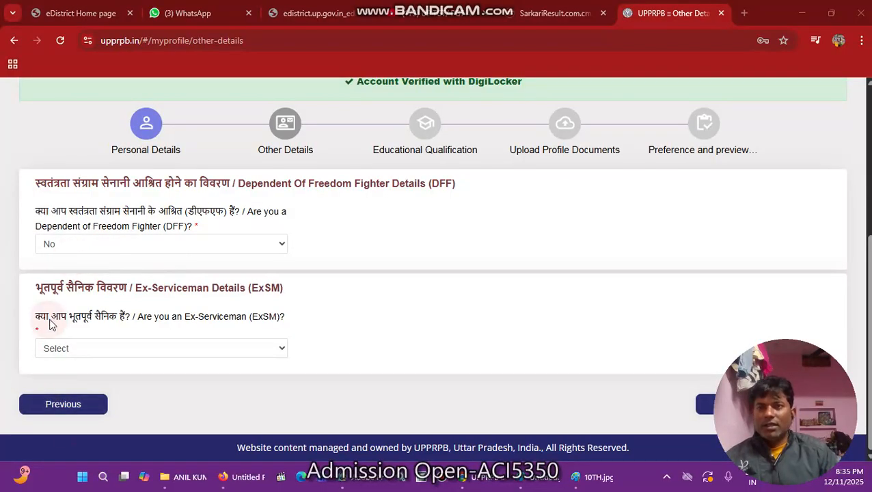
click(103, 349)
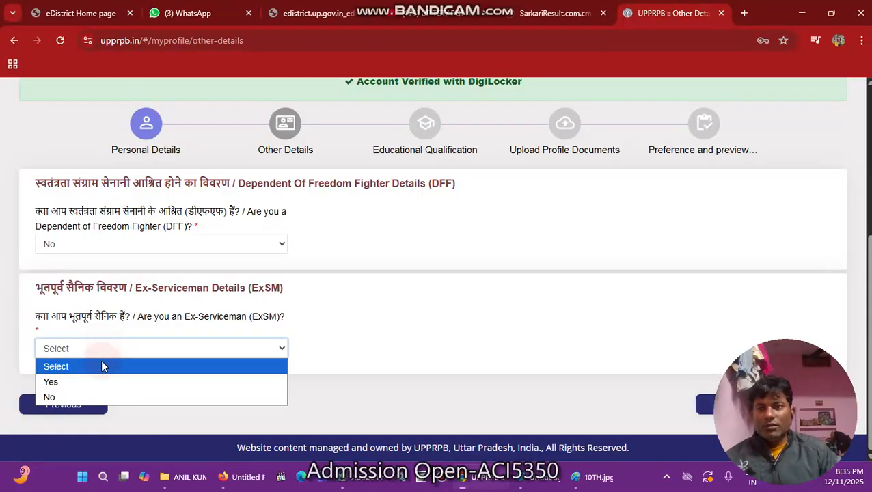
click(79, 398)
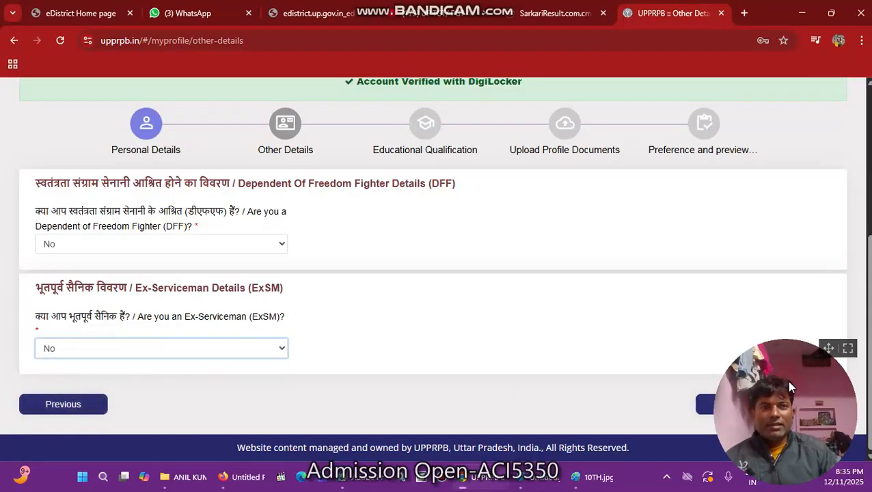
drag(825, 349, 415, 356)
click(734, 406)
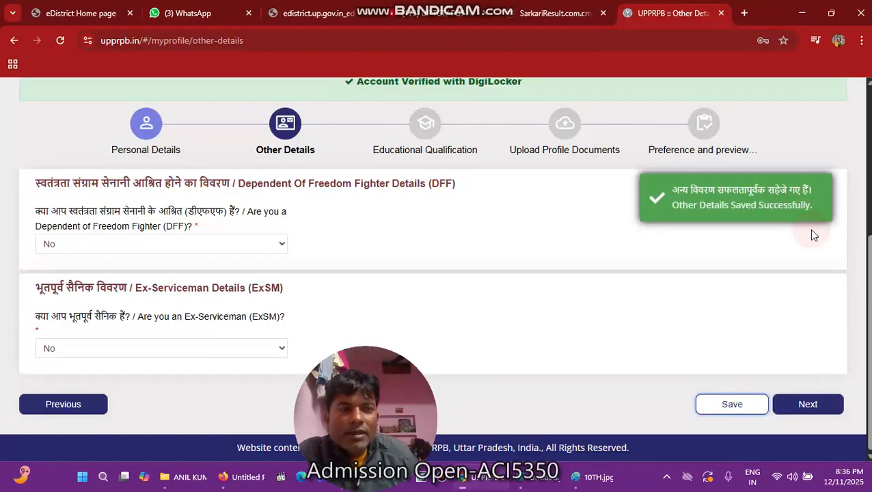
For 10th standard, choose the UP high school board, passing date 30/05/2014, and enter the roll number
click(805, 405)
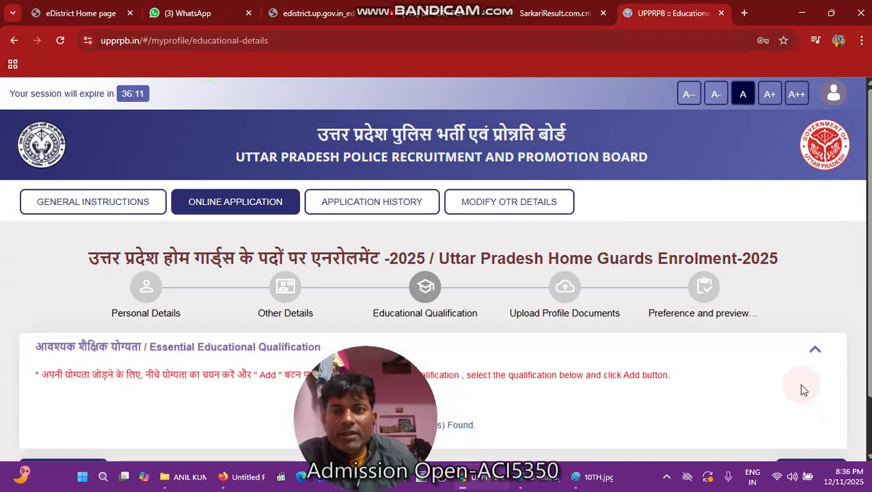
scroll(182, 299, down, 3)
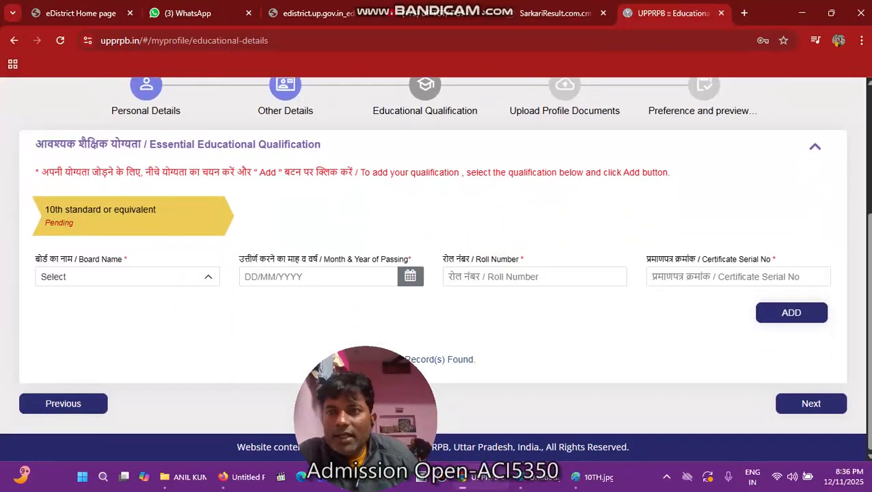
click(116, 282)
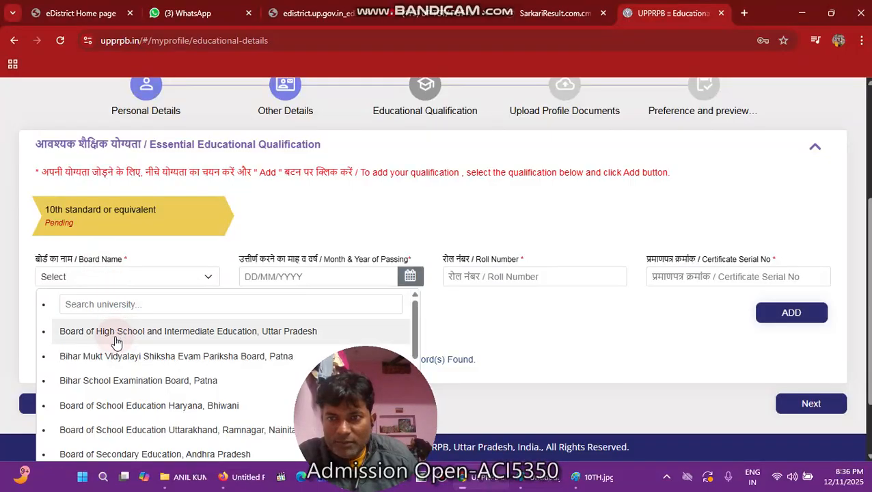
click(146, 335)
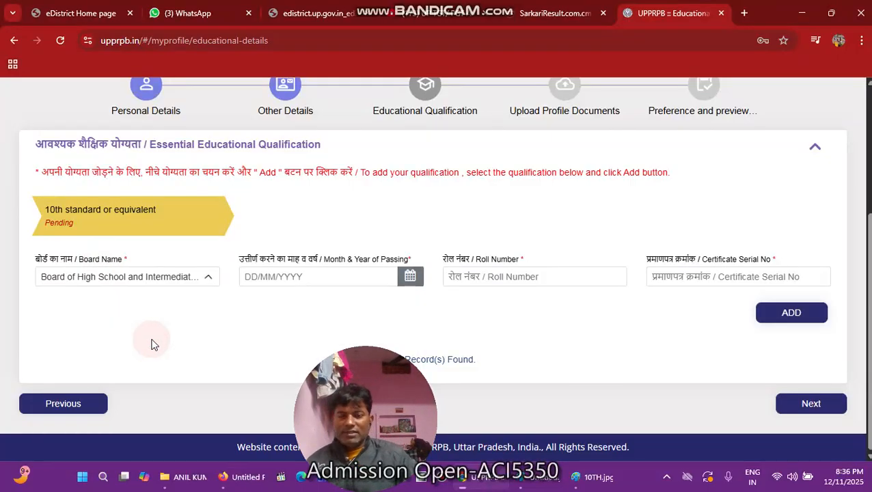
click(409, 277)
click(337, 109)
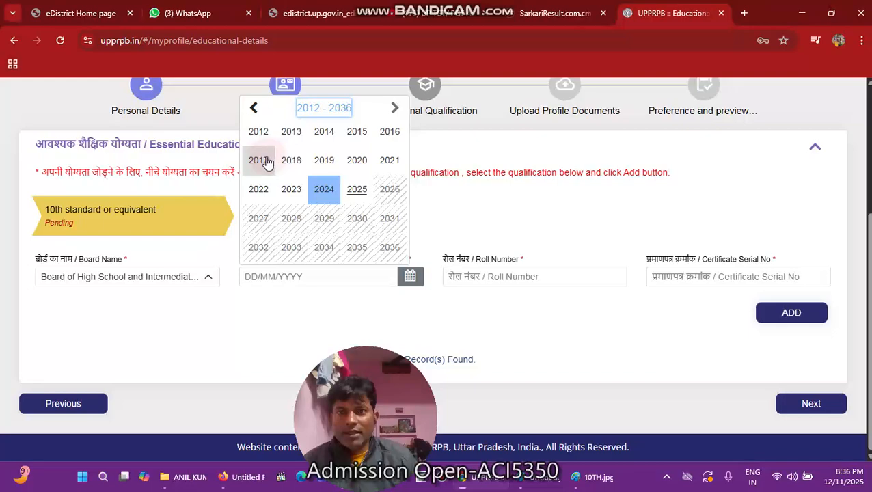
click(329, 137)
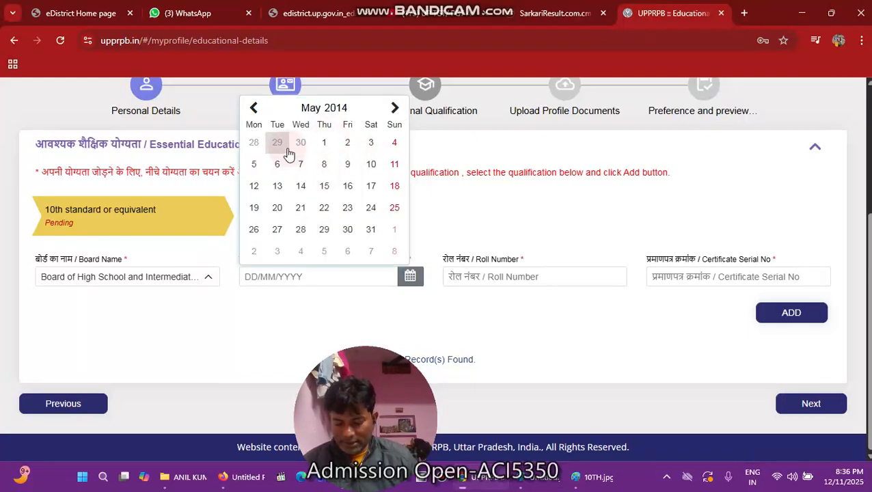
click(348, 230)
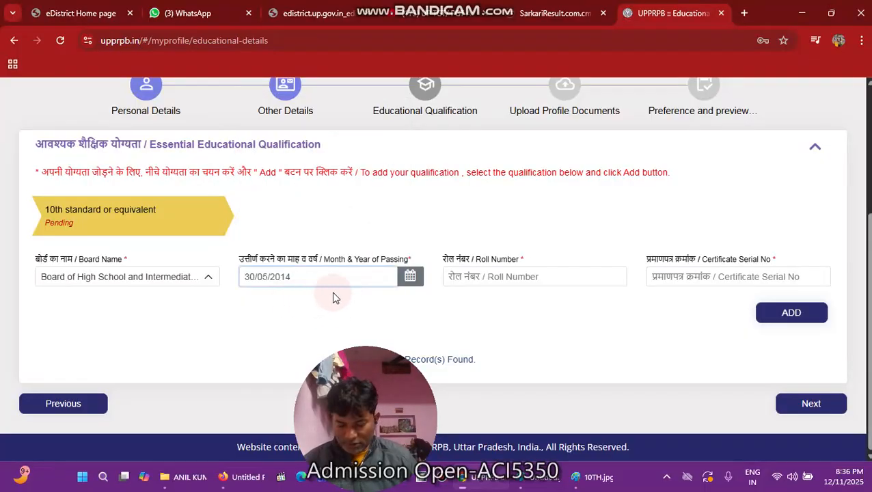
click(506, 276)
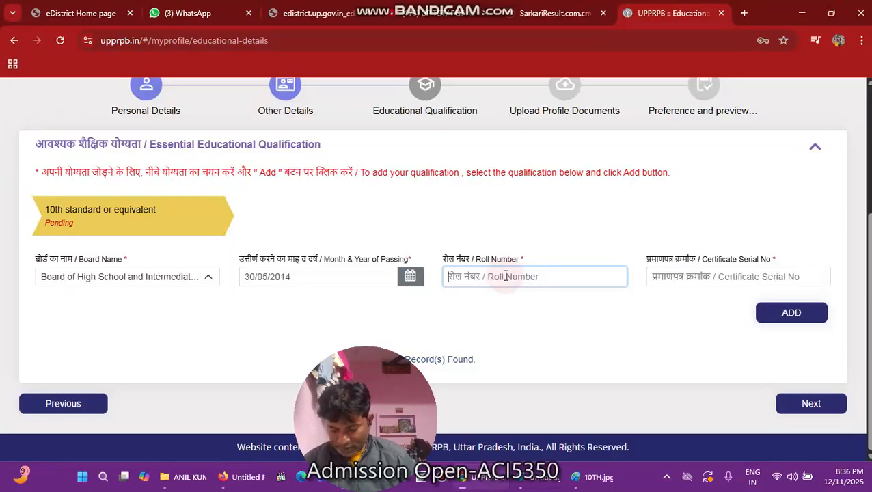
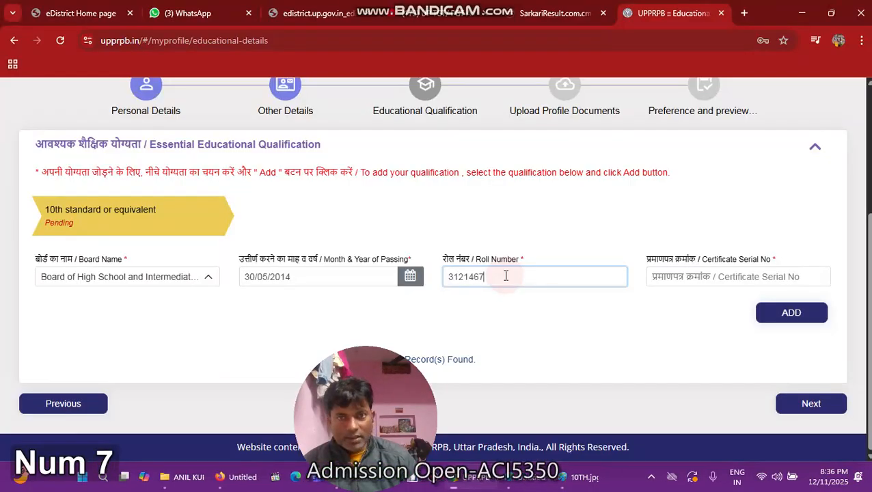
click(692, 276)
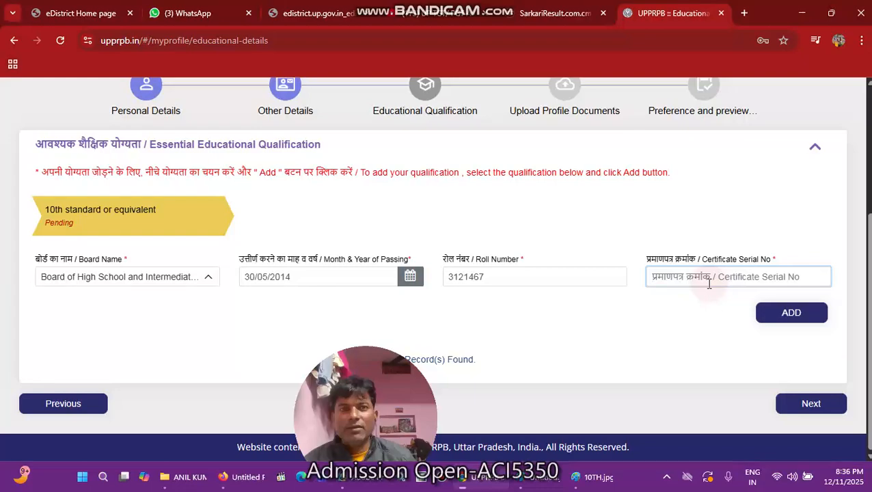
Open 10TH.jpg from the documents folder in Microsoft Office Picture Manager
mouse_move(244, 477)
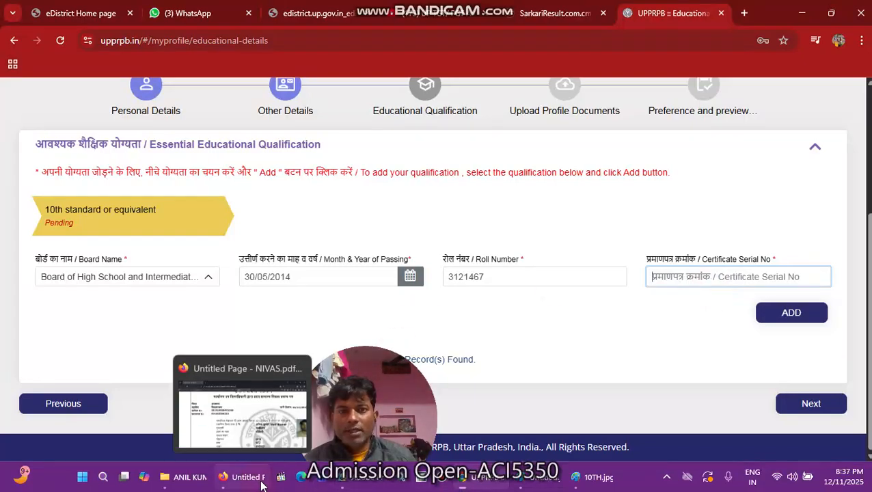
click(244, 427)
click(244, 478)
click(184, 477)
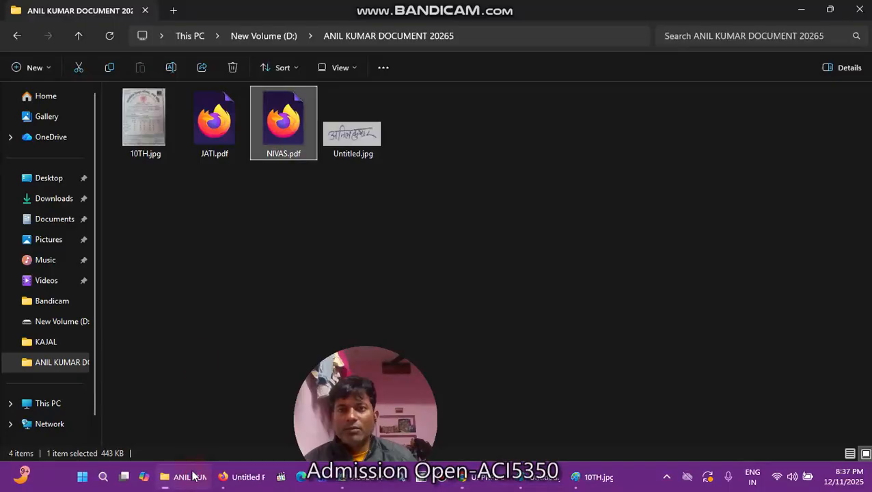
click(132, 138)
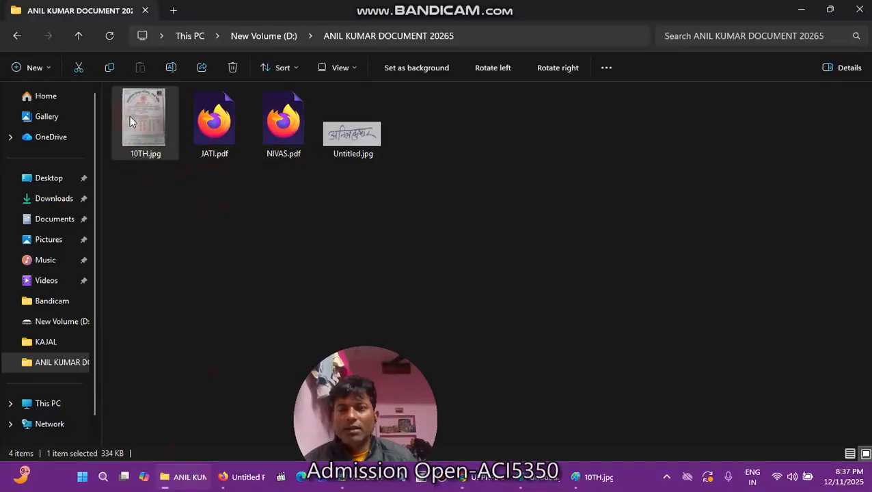
right_click(130, 123)
click(125, 122)
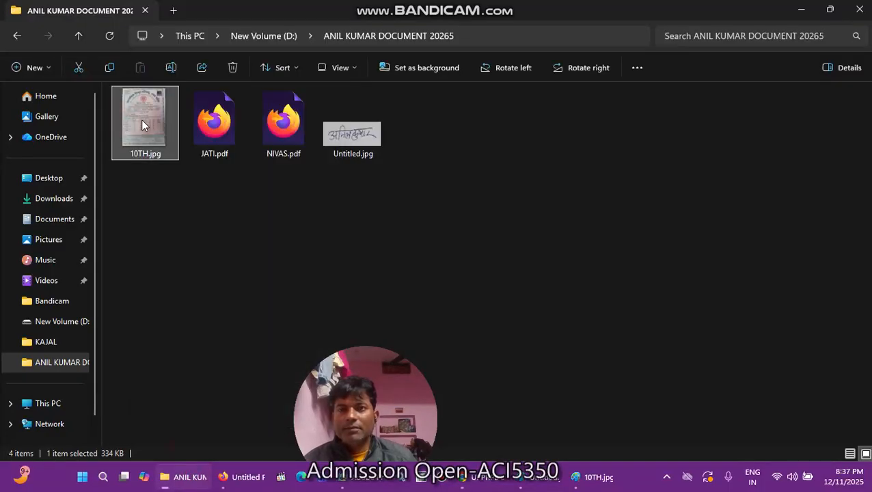
right_click(140, 119)
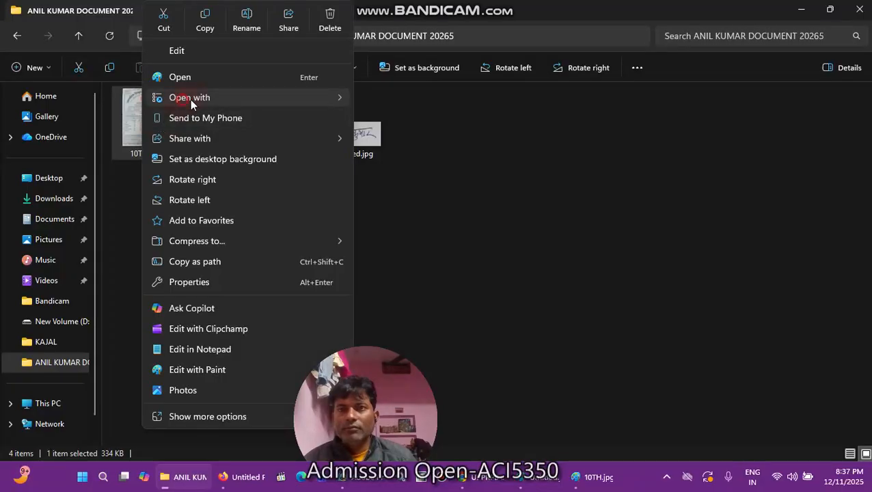
mouse_move(183, 103)
click(405, 104)
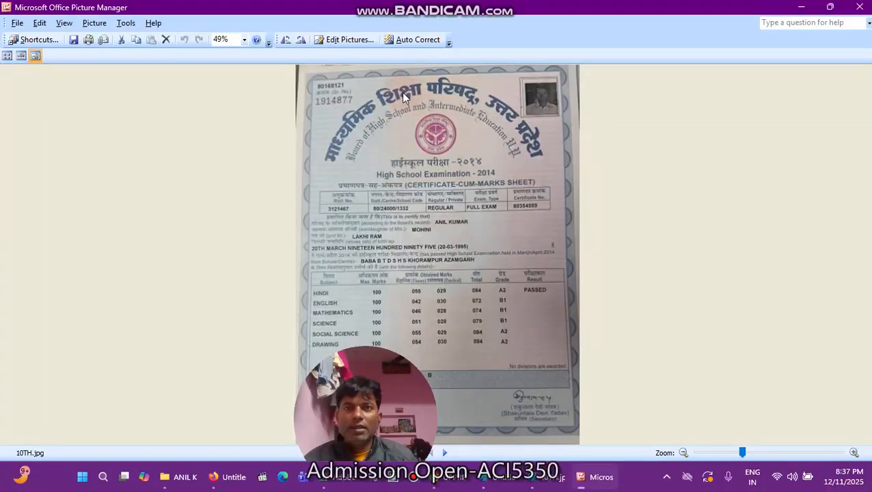
Zoom the marksheet to 100% to read its certificate number, then return to the portal form
click(244, 39)
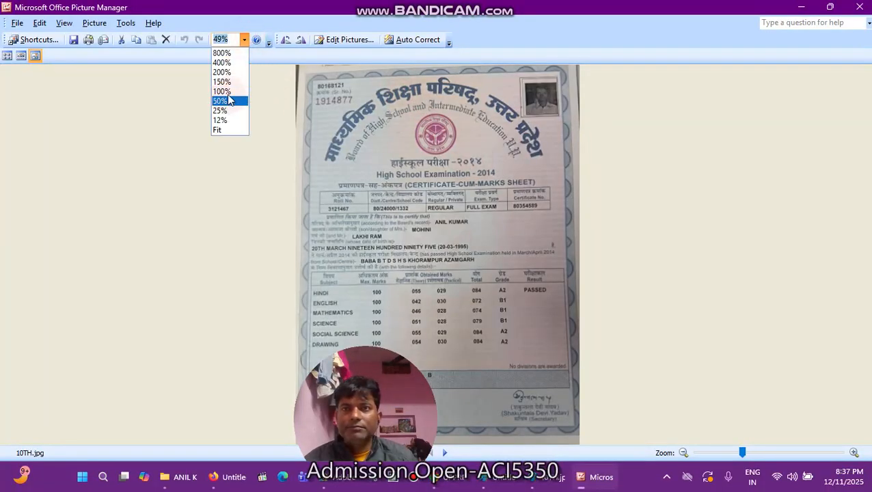
click(233, 91)
scroll(543, 173, up, 1)
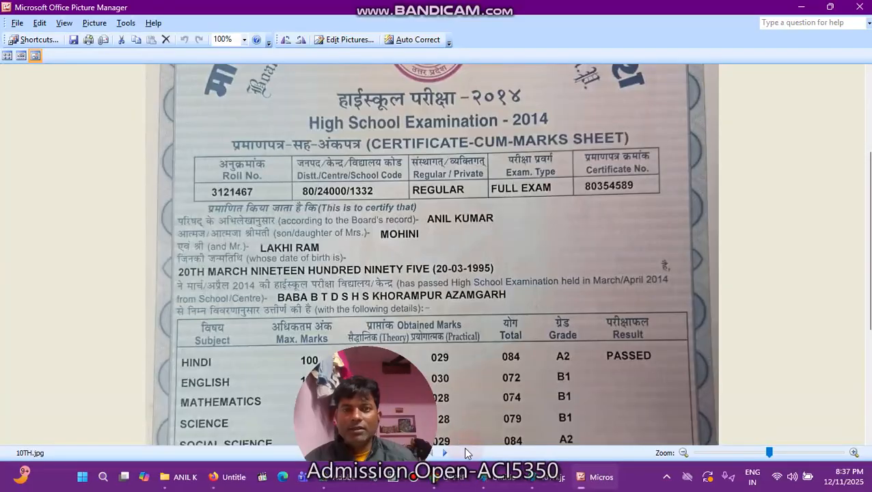
click(457, 482)
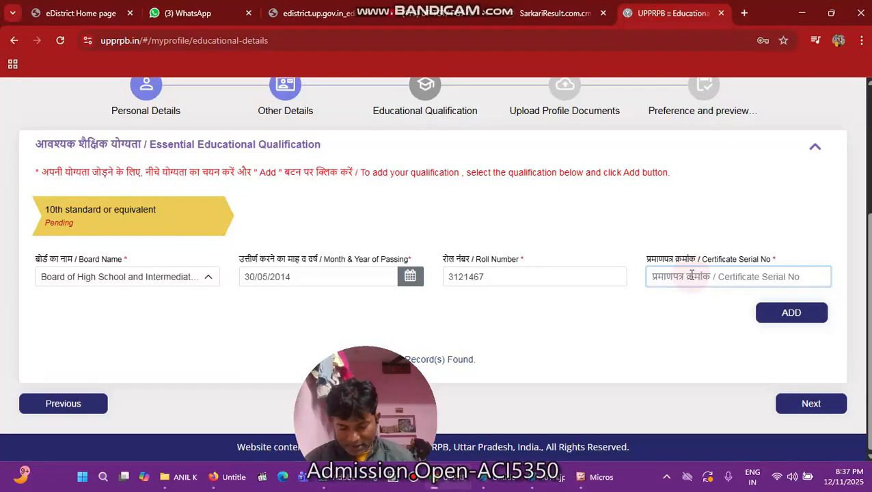
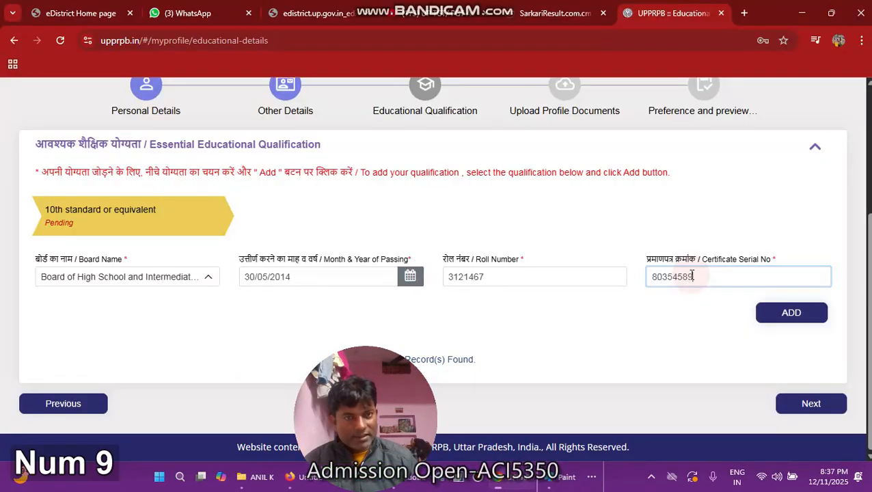
Enter the marksheet's certificate serial number, add the 10th qualification, and continue to Upload Documents
click(786, 314)
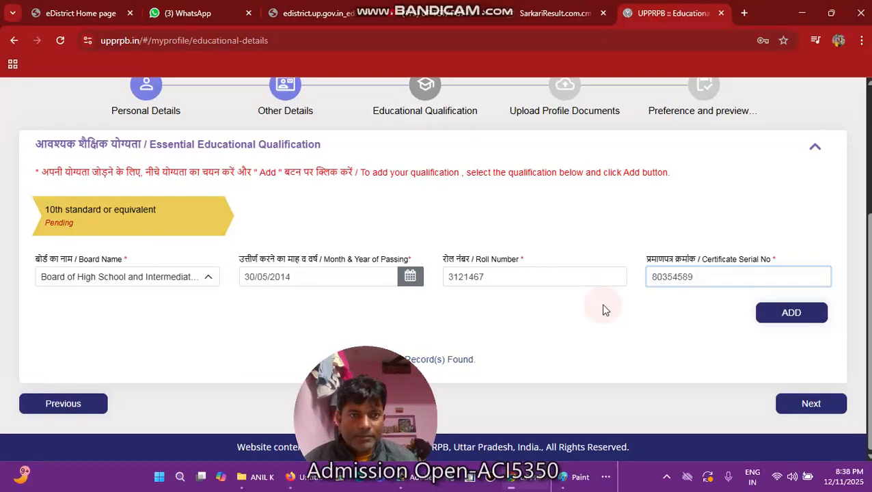
click(799, 316)
click(63, 405)
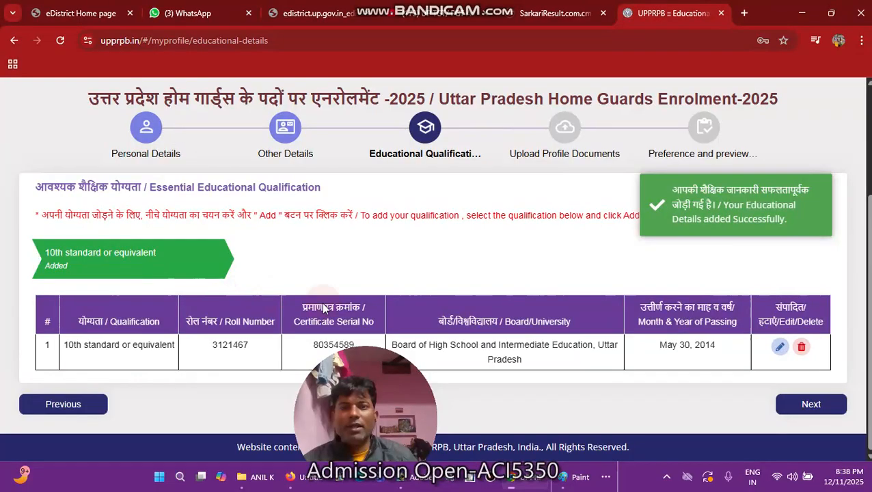
click(813, 413)
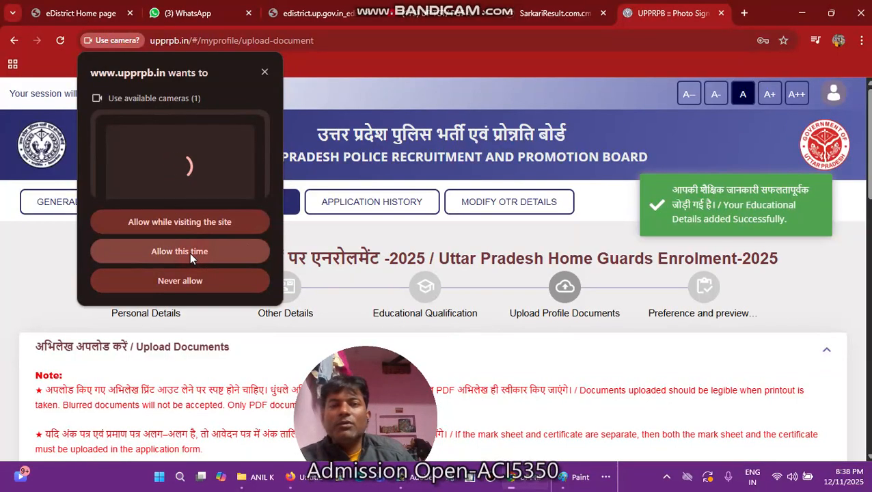
Allow camera access, then start the Caste Certificate for SC upload and browse for its file
click(189, 252)
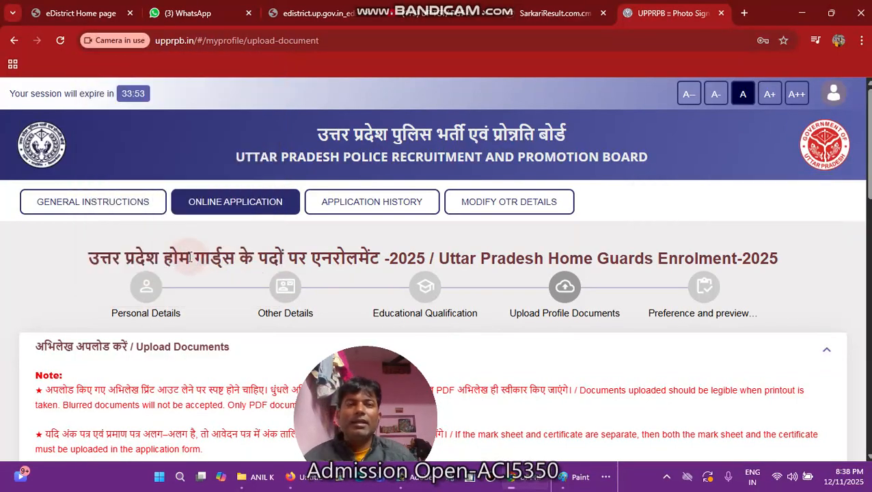
scroll(335, 287, down, 5)
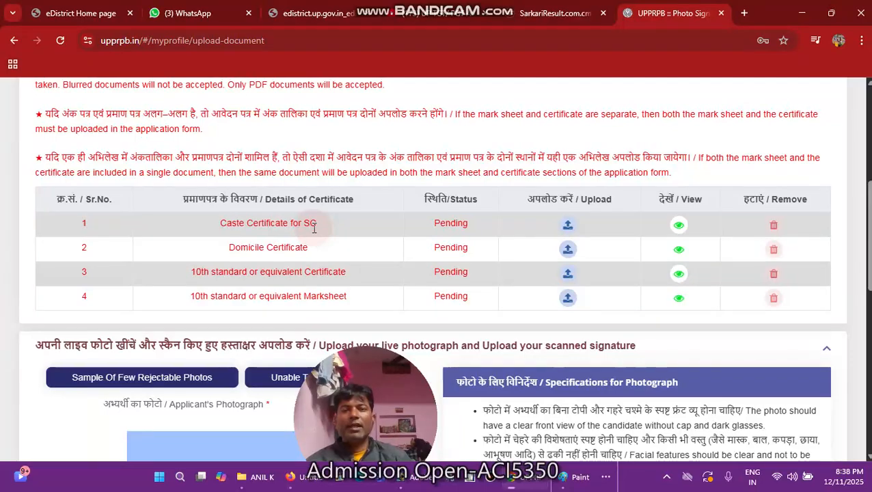
drag(408, 354, 476, 339)
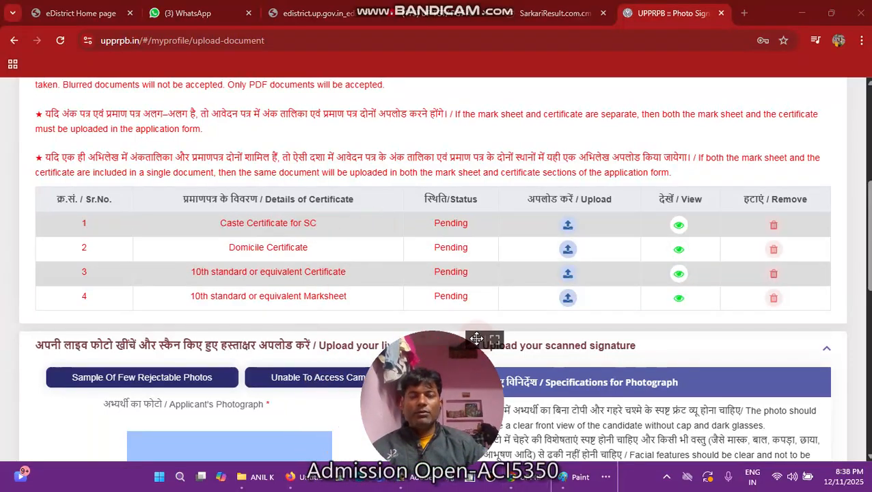
click(568, 226)
click(558, 156)
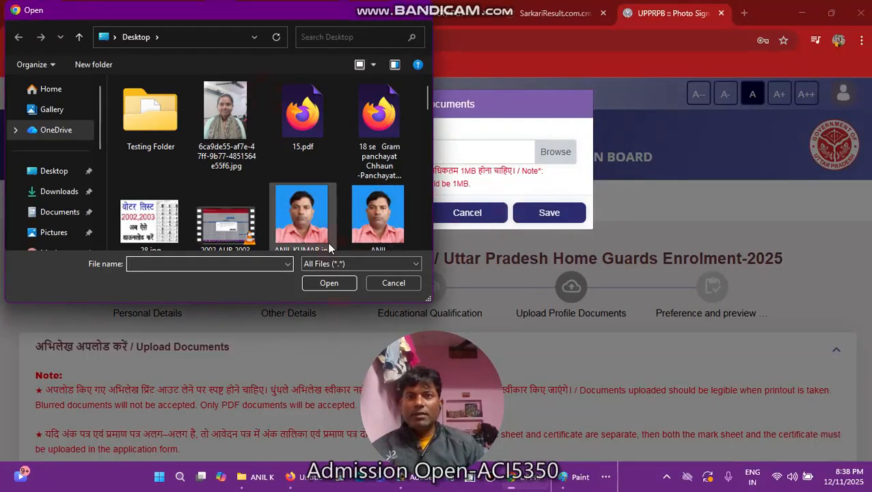
Upload JATI.pdf from the documents folder as the Caste Certificate for SC and confirm
scroll(72, 133, down, 4)
click(78, 149)
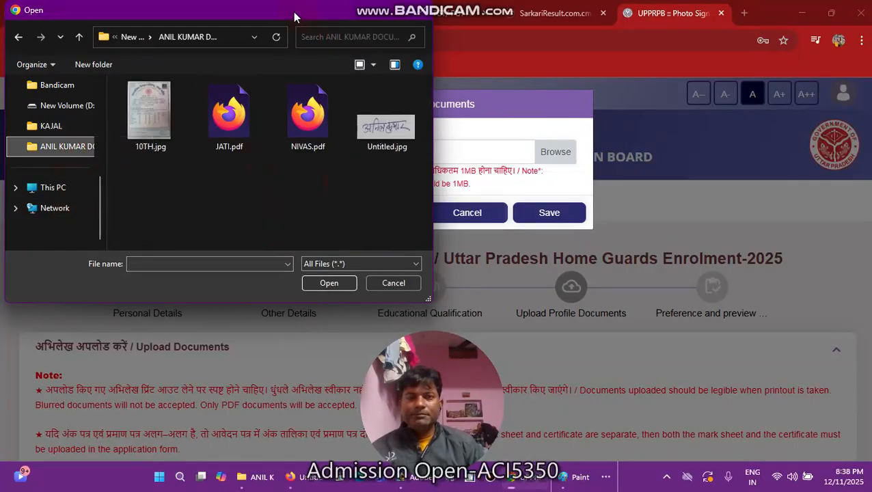
click(221, 123)
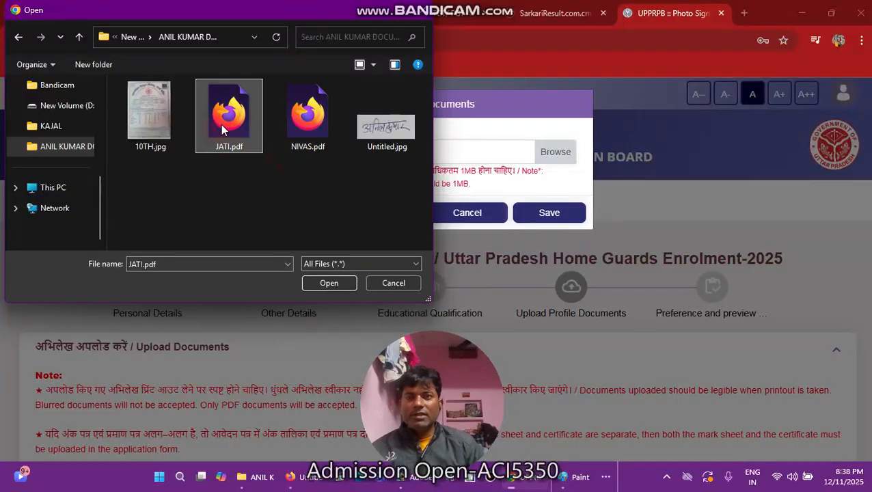
click(333, 282)
click(549, 214)
click(563, 211)
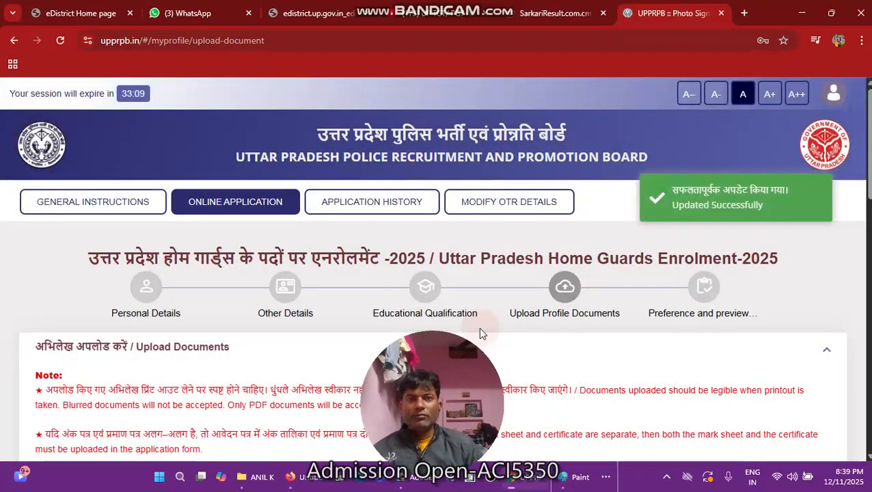
Preview the uploaded caste certificate PDF, then close the preview
scroll(527, 347, down, 5)
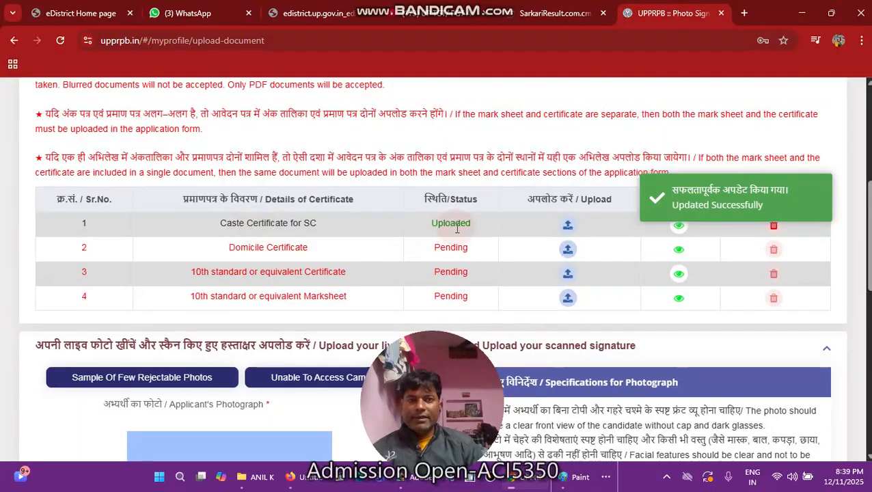
click(680, 227)
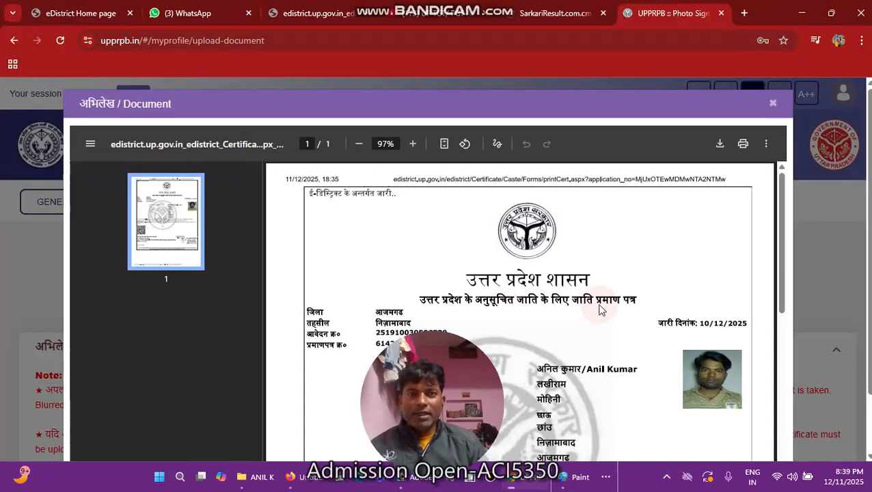
click(774, 103)
scroll(618, 290, down, 5)
scroll(617, 293, down, 2)
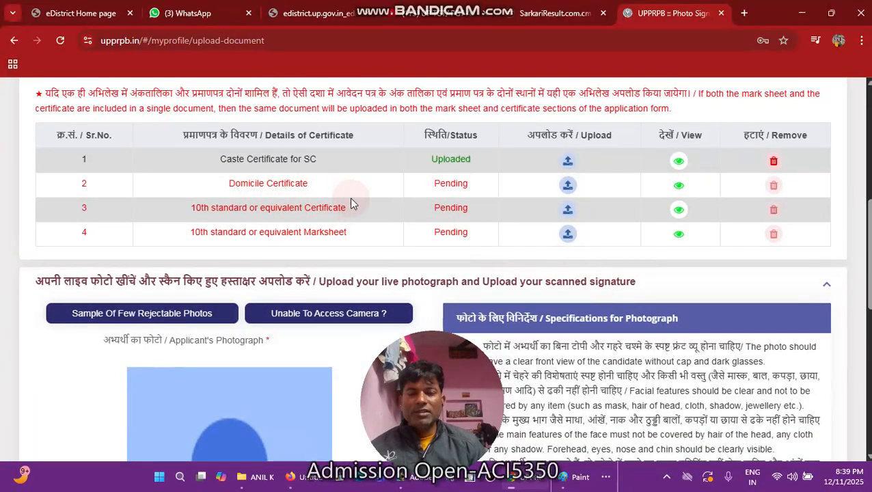
Upload NIVAS.pdf as the Domicile Certificate and confirm the save
click(567, 188)
click(565, 151)
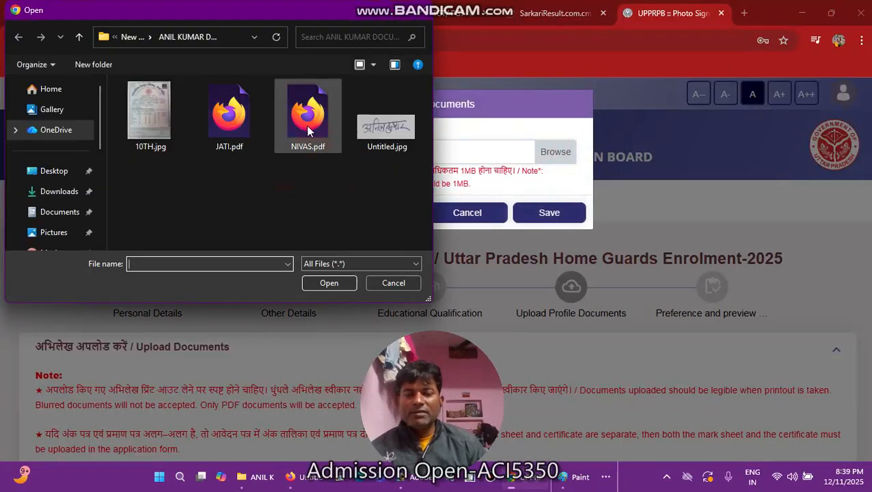
click(308, 134)
click(333, 282)
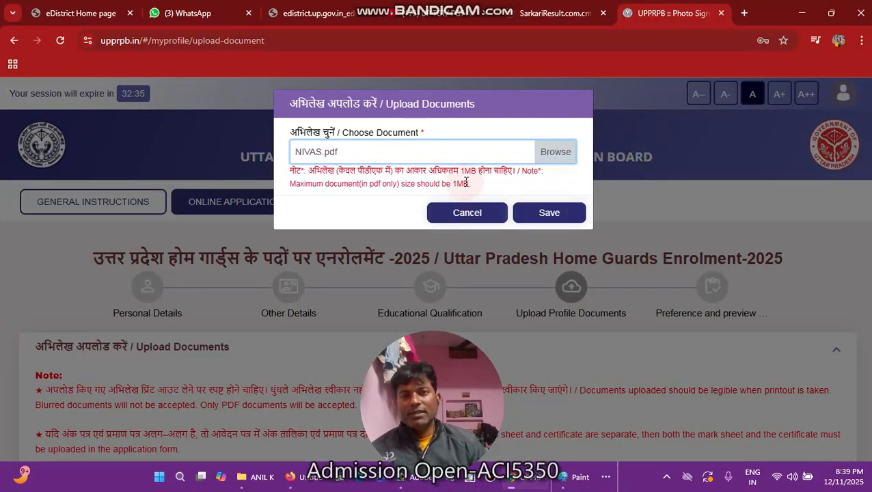
click(546, 214)
click(548, 215)
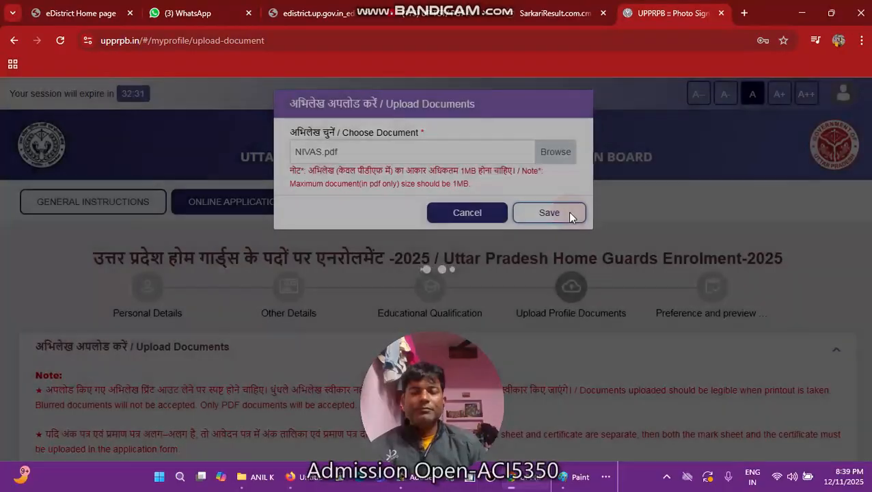
Move down to the 10th standard certificate row and start its upload
scroll(631, 241, down, 4)
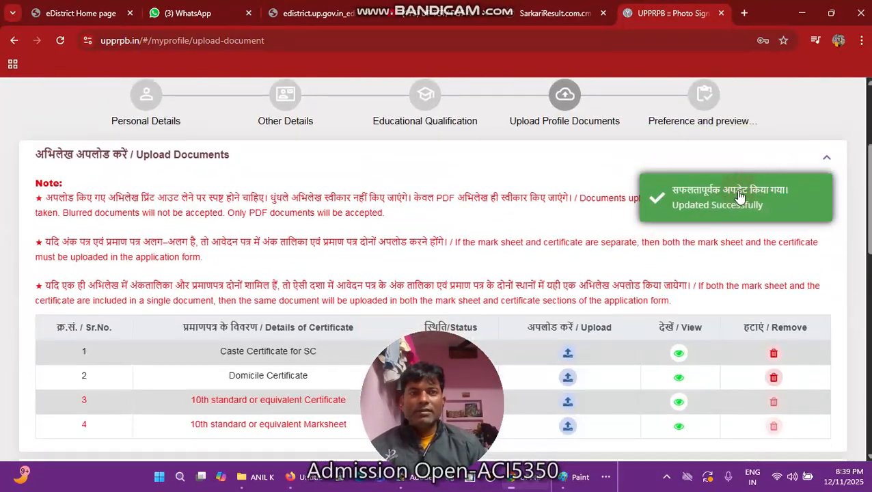
scroll(785, 205, down, 3)
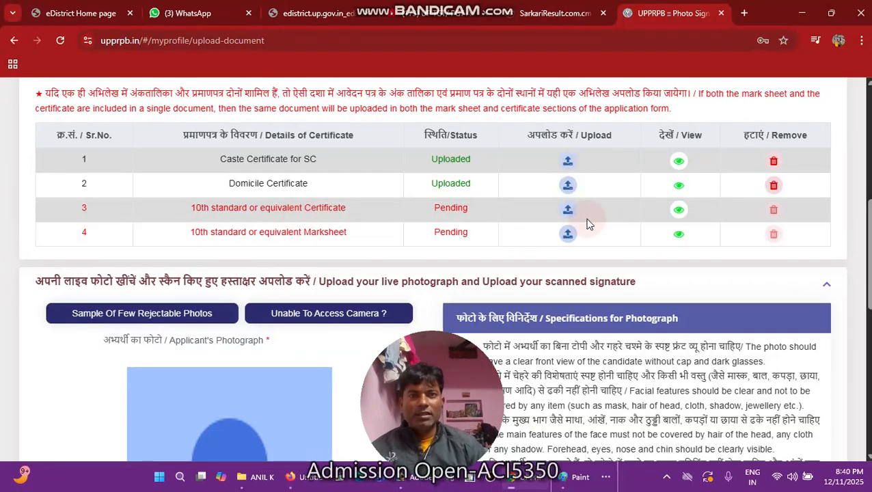
click(568, 209)
Cancel the 10th certificate file picker without a file and switch to Photoshop
click(557, 144)
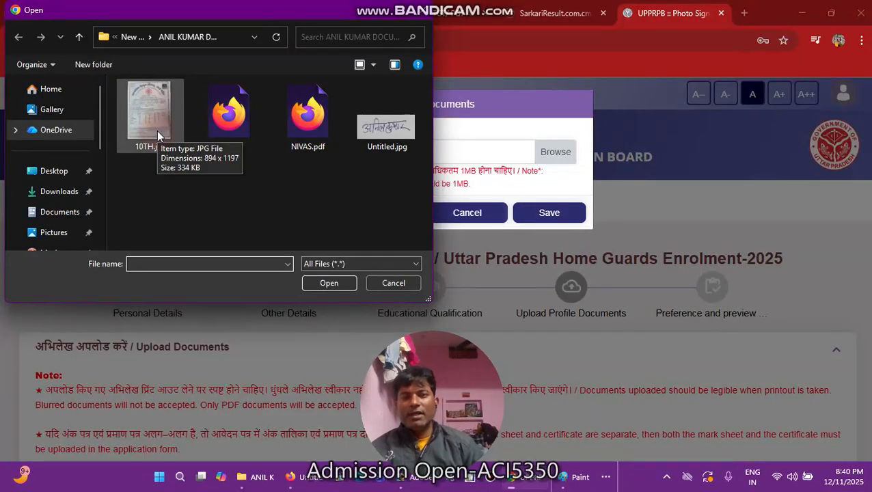
click(398, 283)
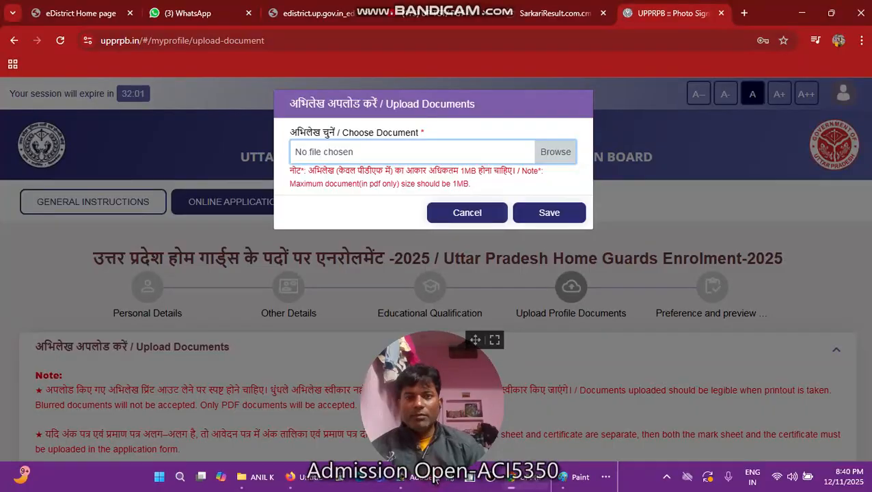
click(415, 482)
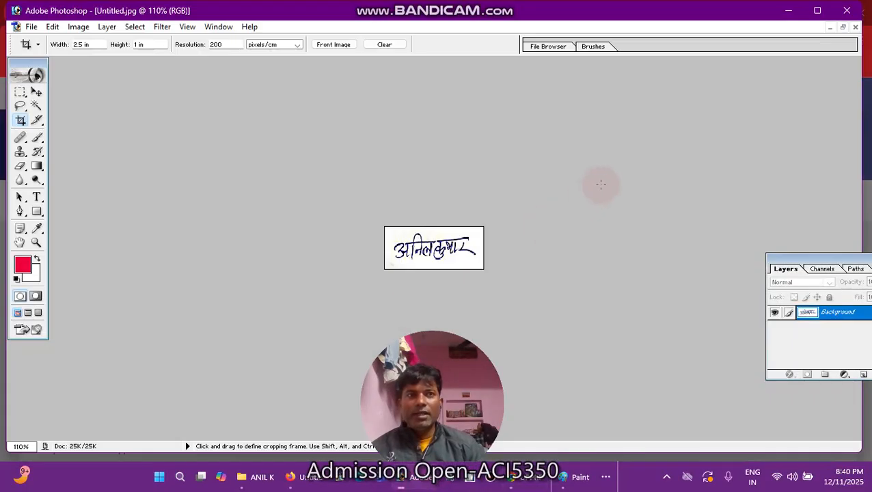
Maximize Photoshop and minimize the Bandicam recorder window, returning focus to Photoshop
click(817, 10)
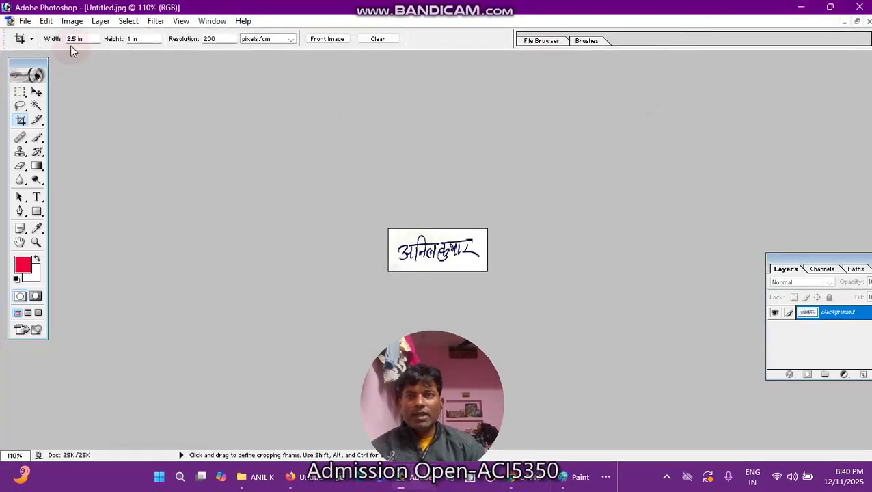
click(25, 22)
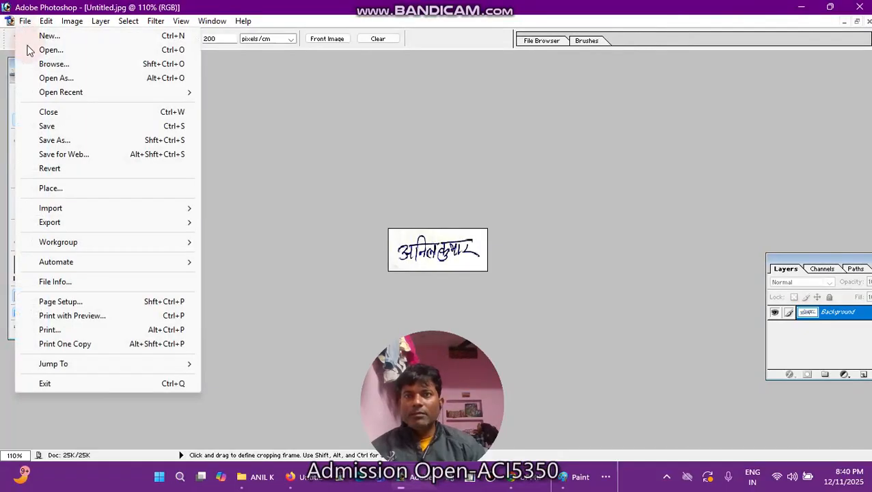
click(488, 484)
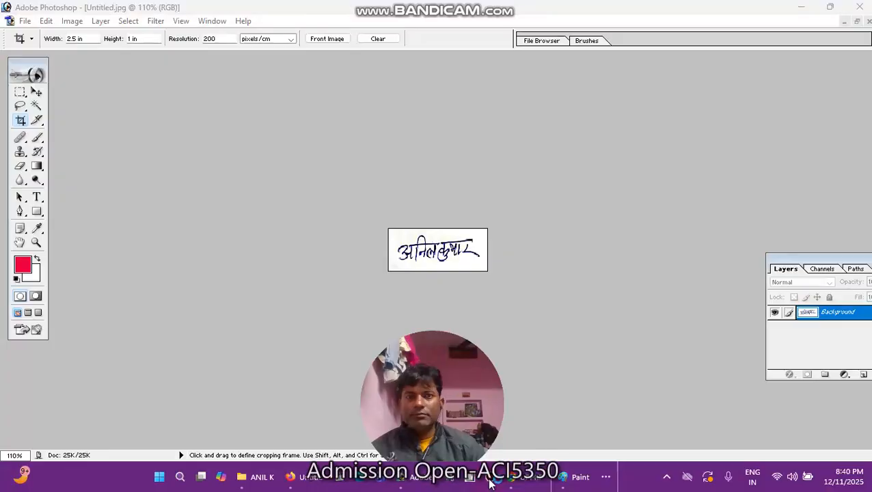
click(491, 482)
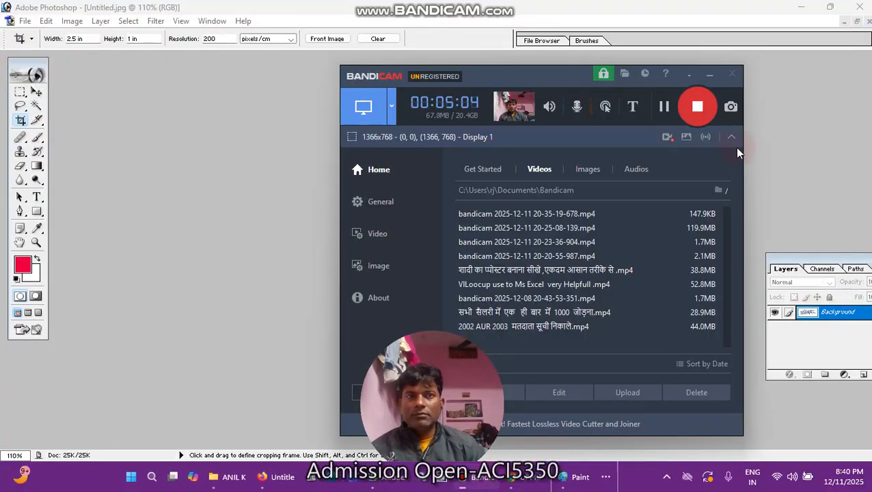
click(688, 75)
click(240, 225)
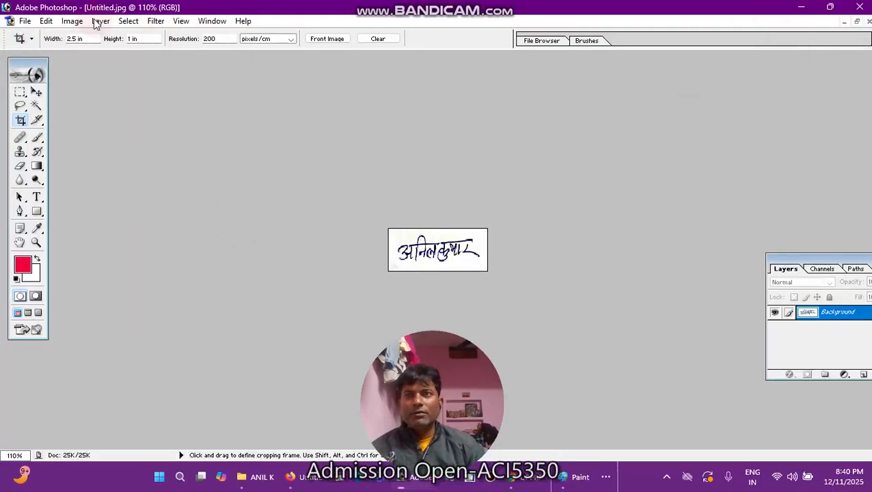
click(27, 22)
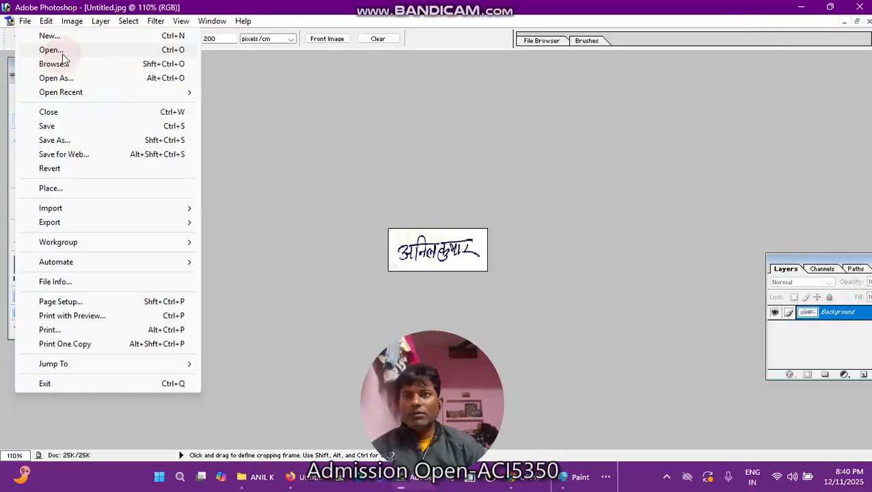
Open 10TH.jpg from the documents folder on New Volume (D:)
click(61, 51)
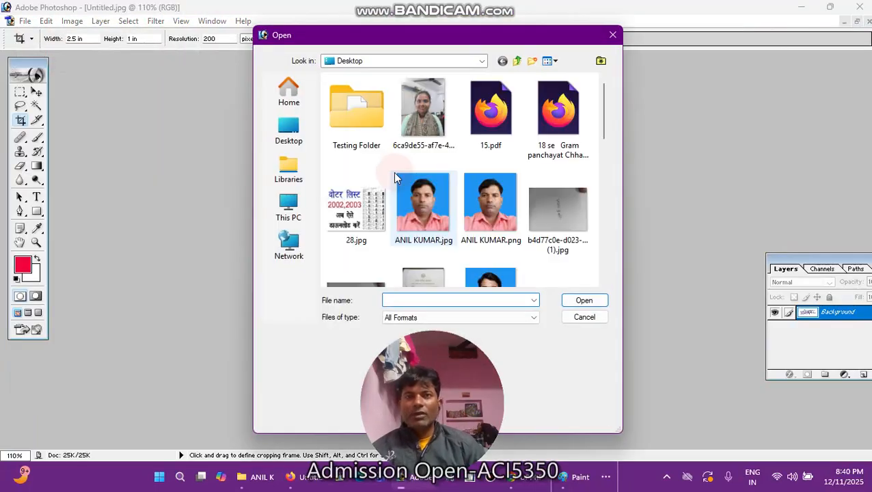
click(291, 207)
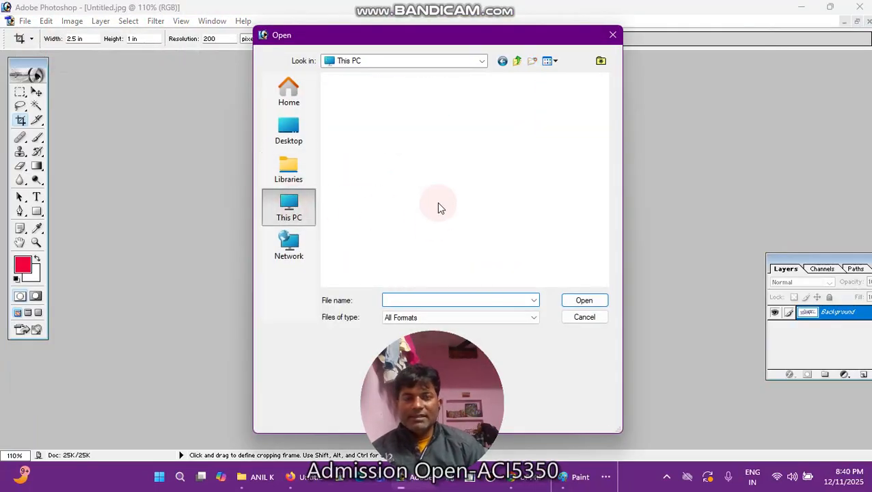
double_click(398, 146)
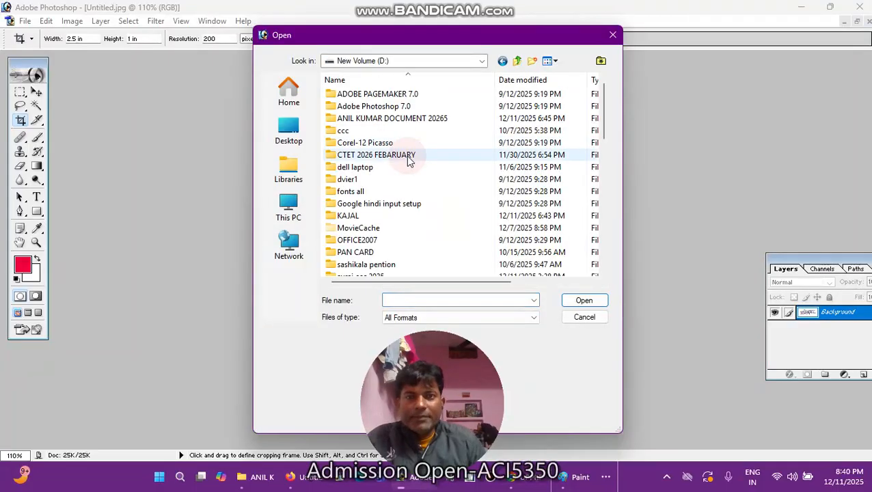
double_click(364, 119)
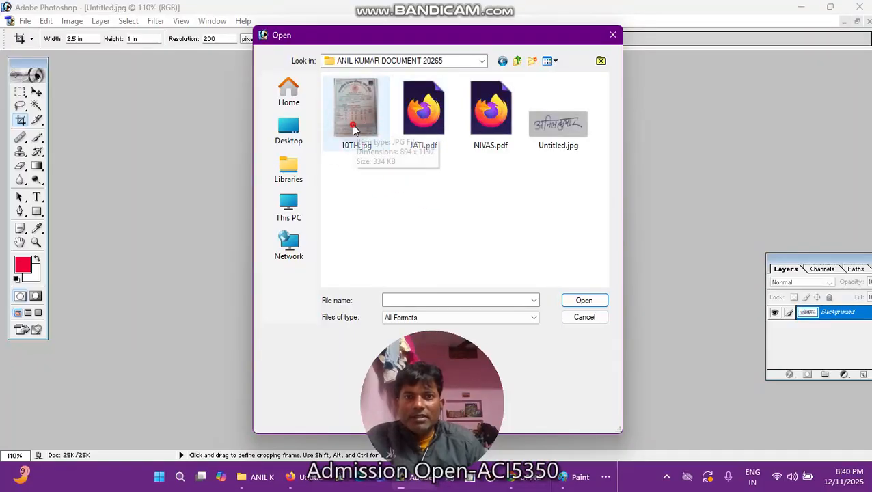
double_click(354, 129)
Fit the 10TH.jpg scan on screen and brighten it with Auto Levels
click(224, 66)
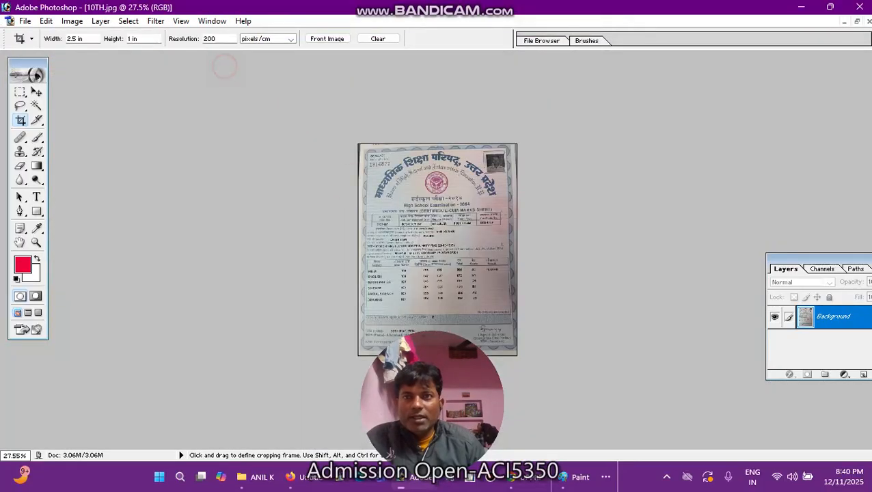
key(ctrl+0)
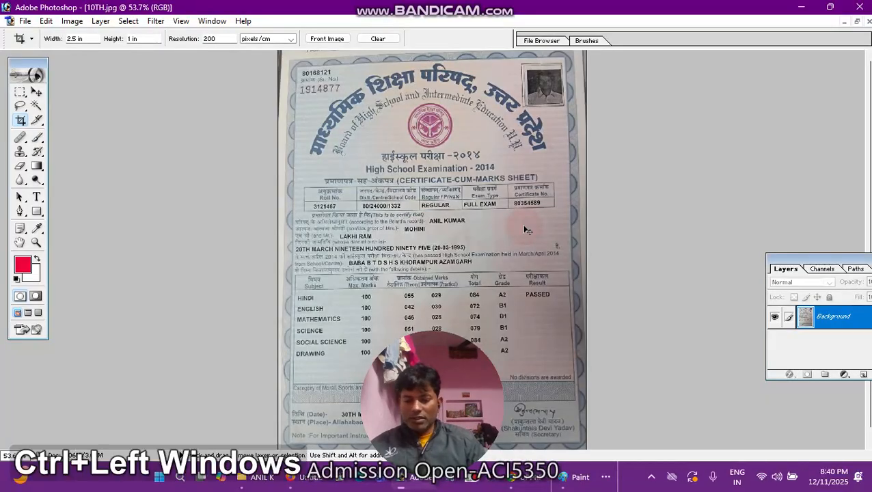
key(ctrl+shift+l)
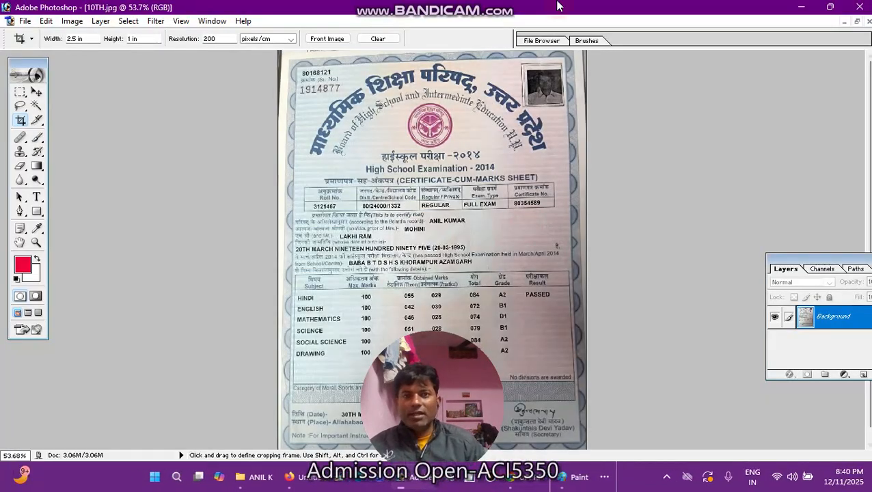
click(25, 21)
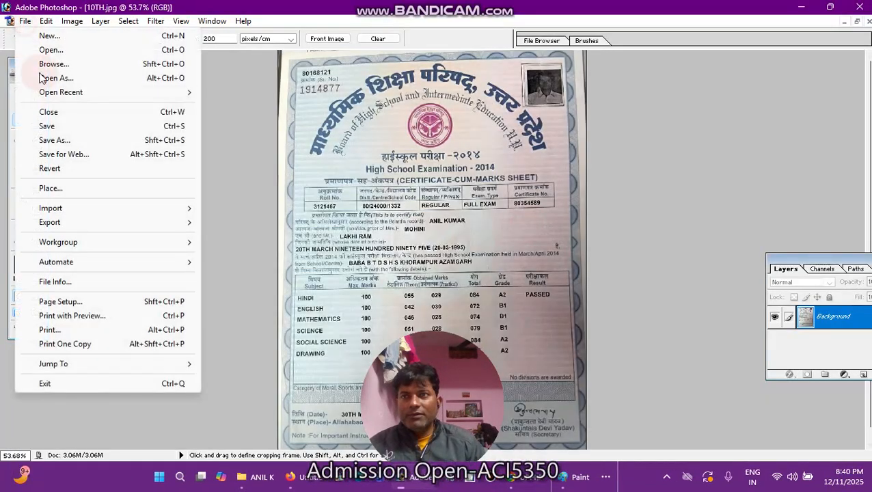
Save the certificate as 10TH.pdf in Photoshop PDF format, accepting the PDF options
click(51, 141)
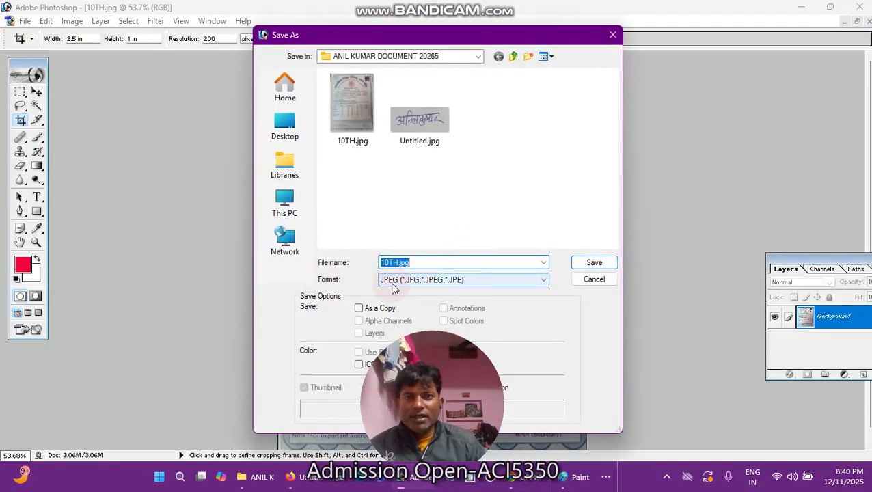
drag(471, 344, 730, 349)
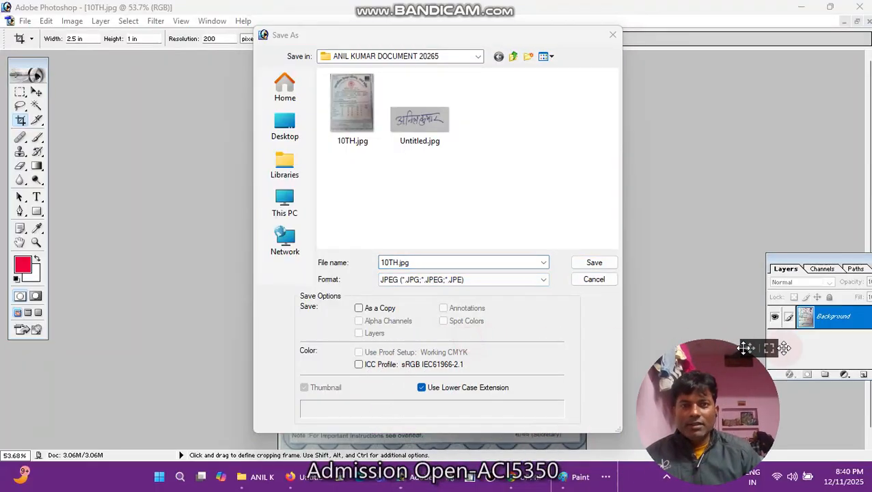
click(388, 285)
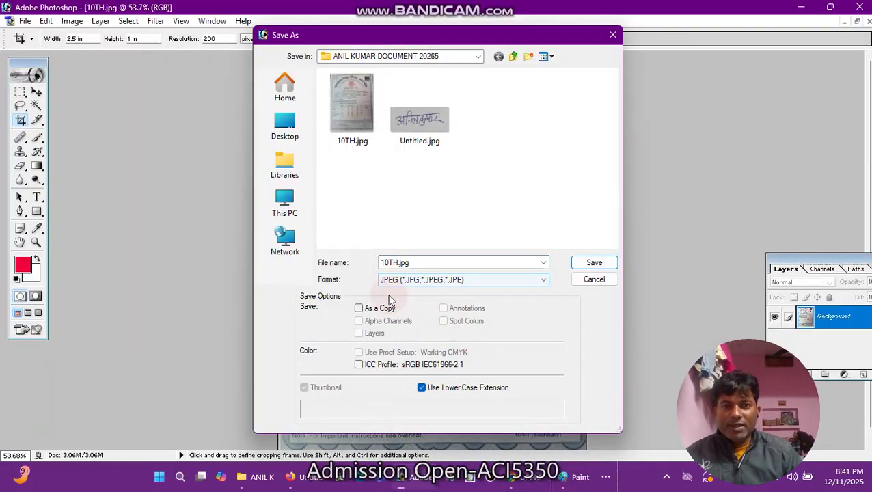
click(393, 280)
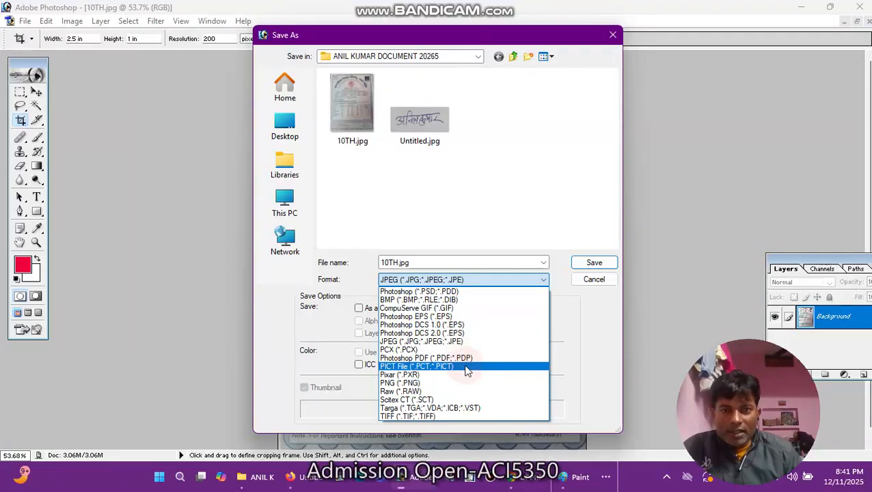
click(452, 359)
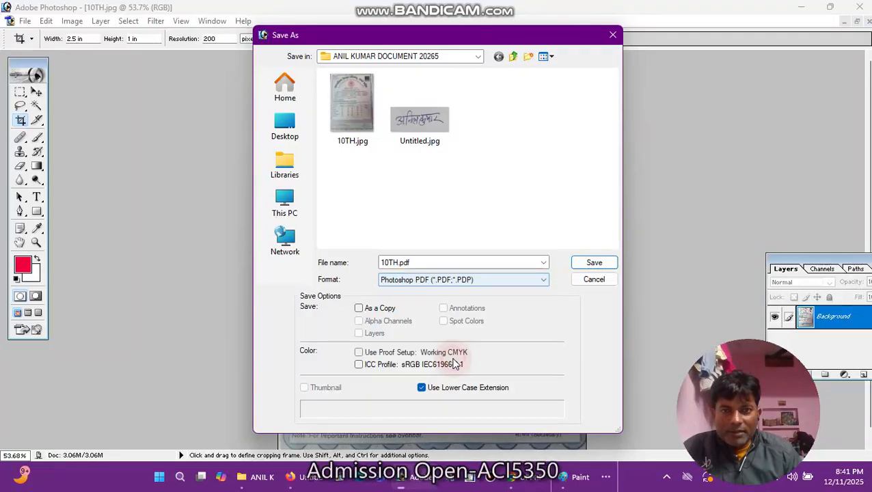
click(594, 264)
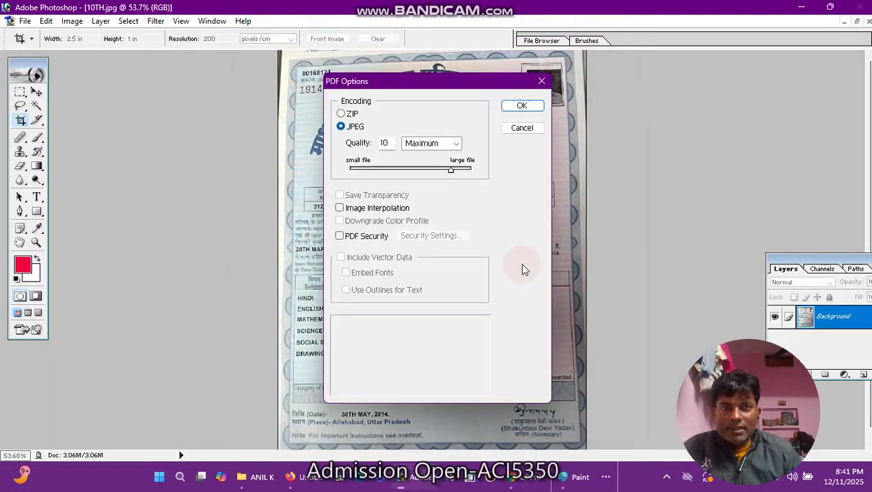
click(521, 106)
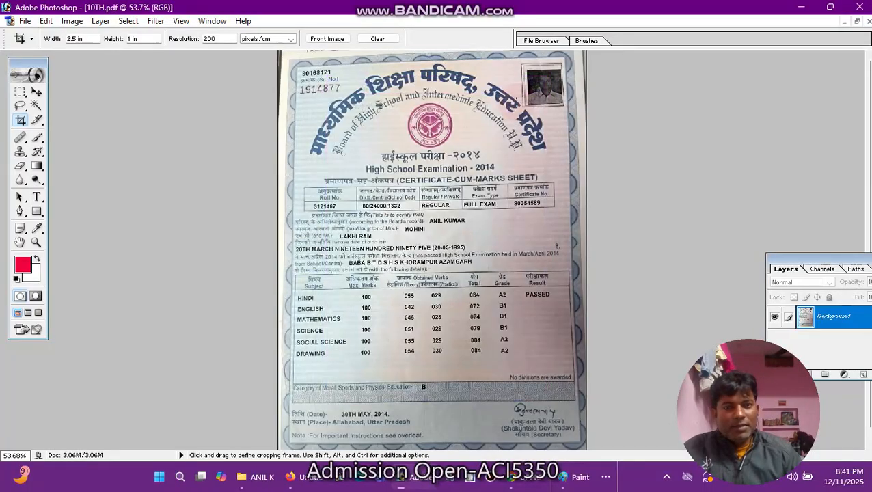
Back in the browser, upload 10TH.pdf as the 10th standard certificate and confirm
click(537, 485)
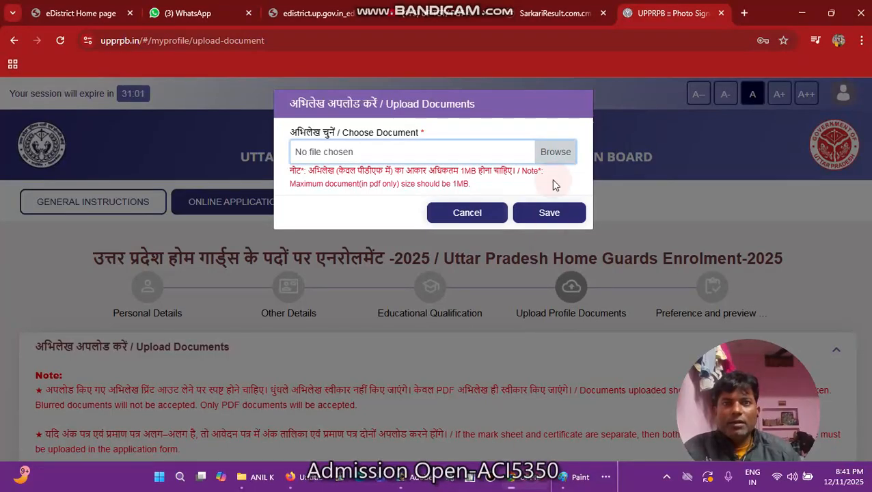
click(554, 152)
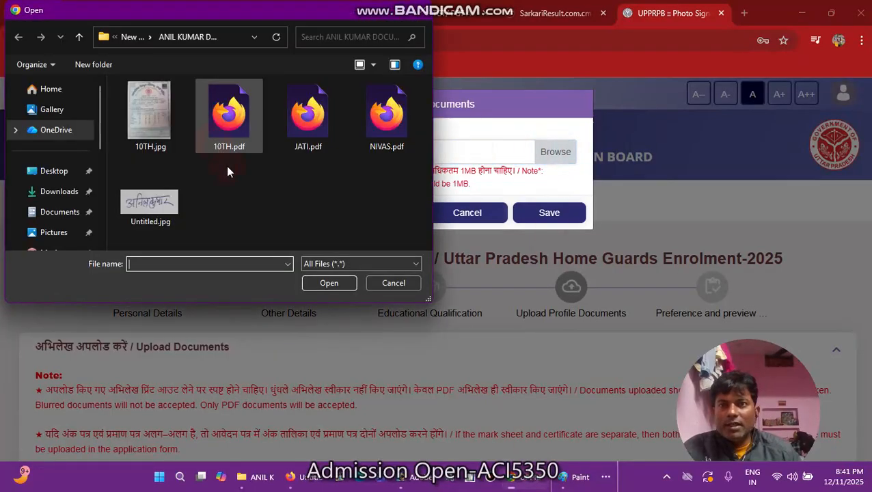
click(227, 128)
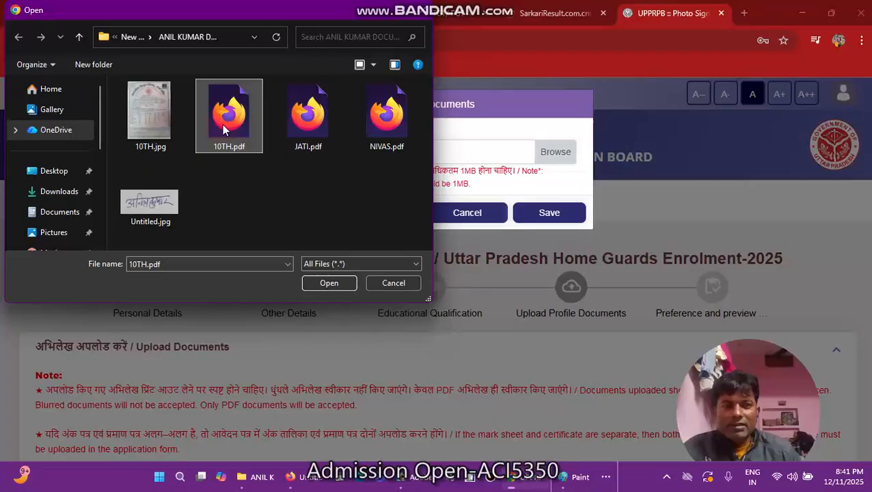
click(329, 283)
click(549, 213)
click(551, 213)
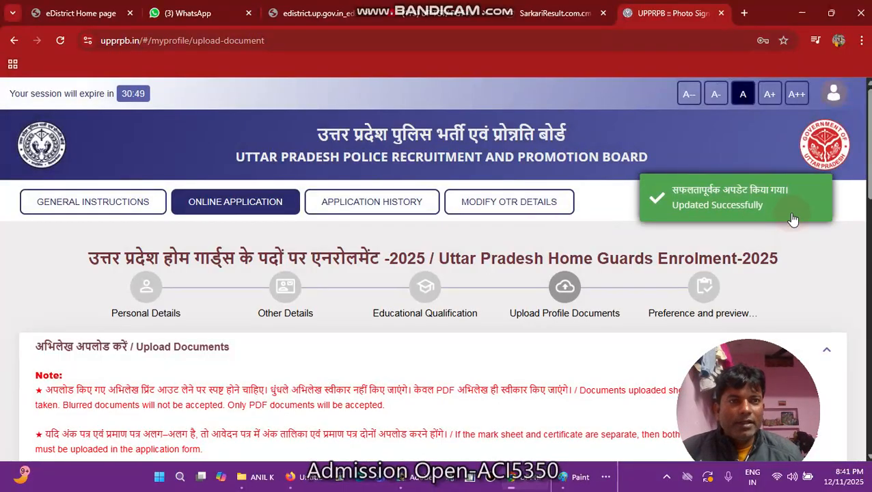
scroll(793, 223, down, 5)
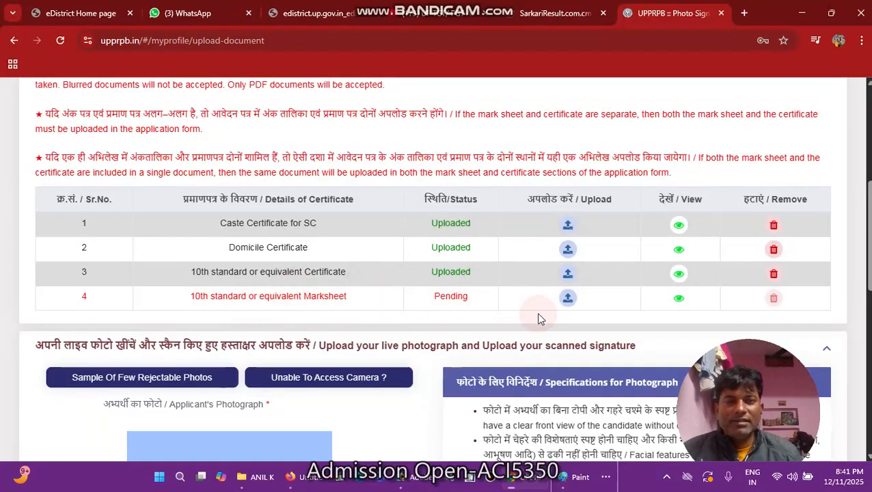
Upload 10TH.pdf for the 10th standard marksheet in row 4 and confirm
click(568, 300)
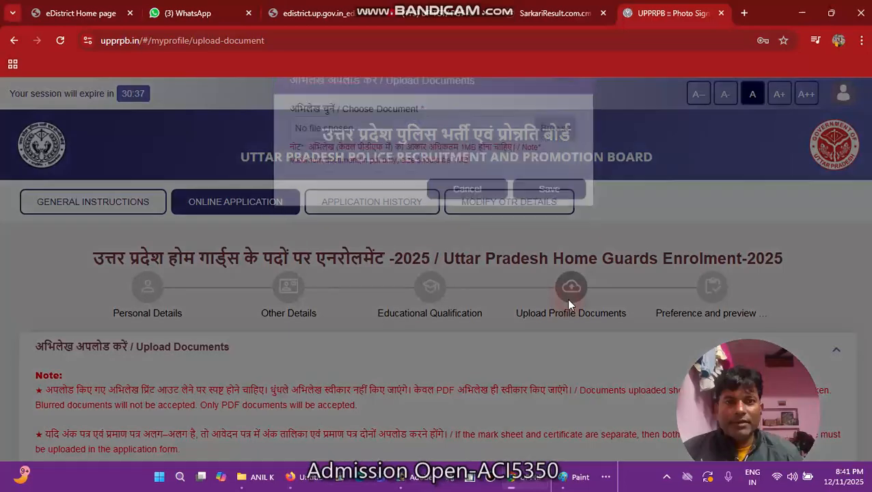
click(554, 155)
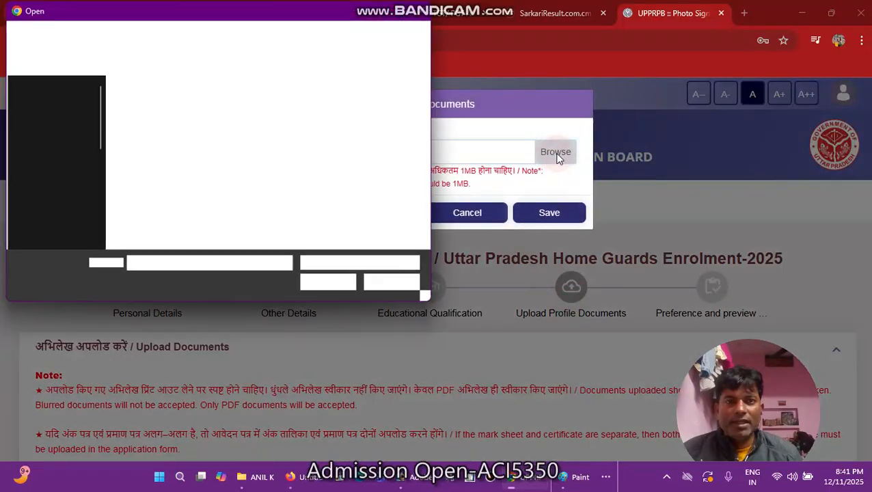
click(345, 285)
click(569, 214)
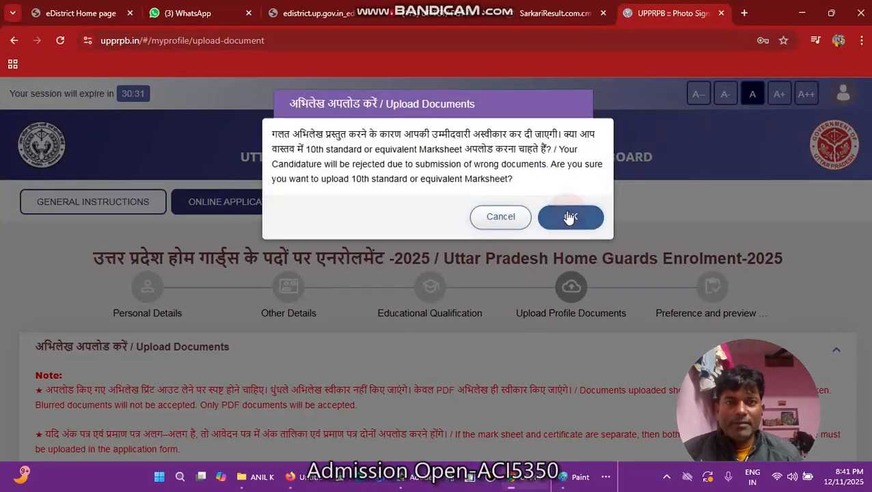
click(570, 216)
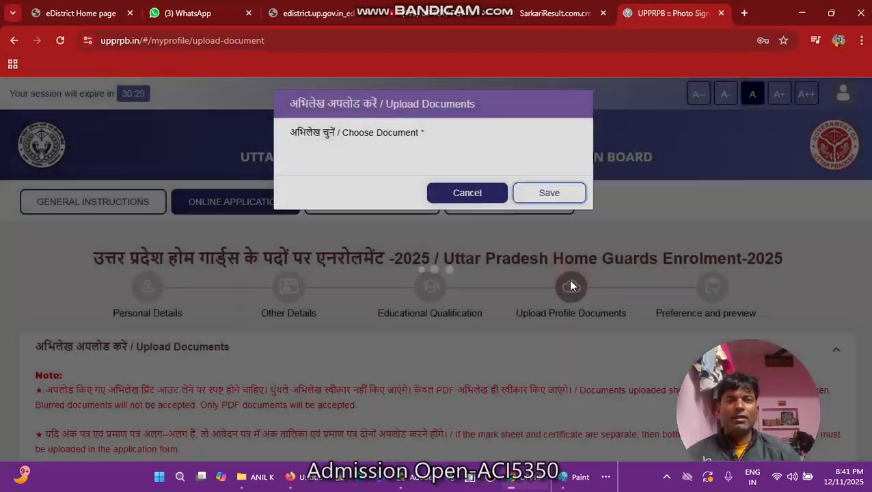
scroll(621, 307, down, 5)
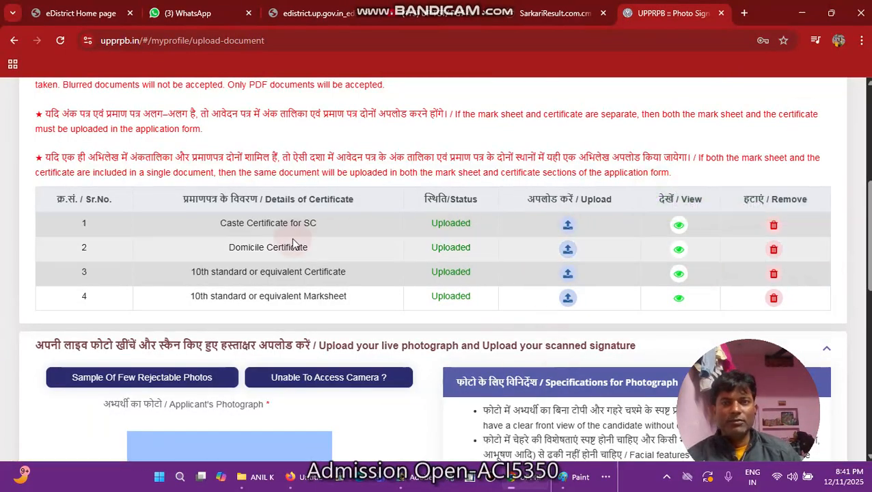
click(679, 225)
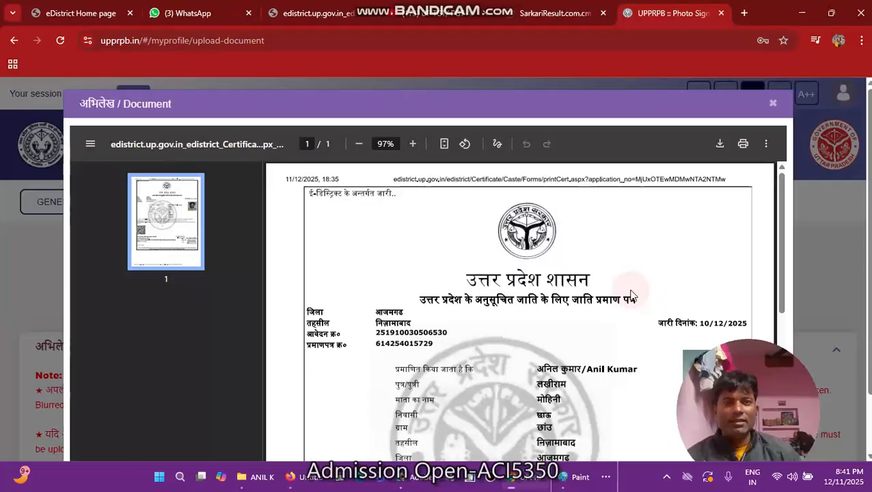
click(775, 105)
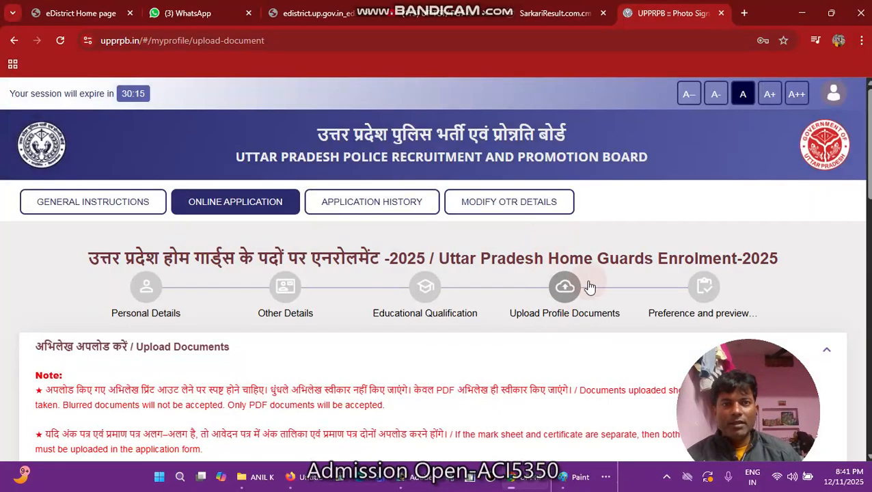
scroll(584, 273, down, 5)
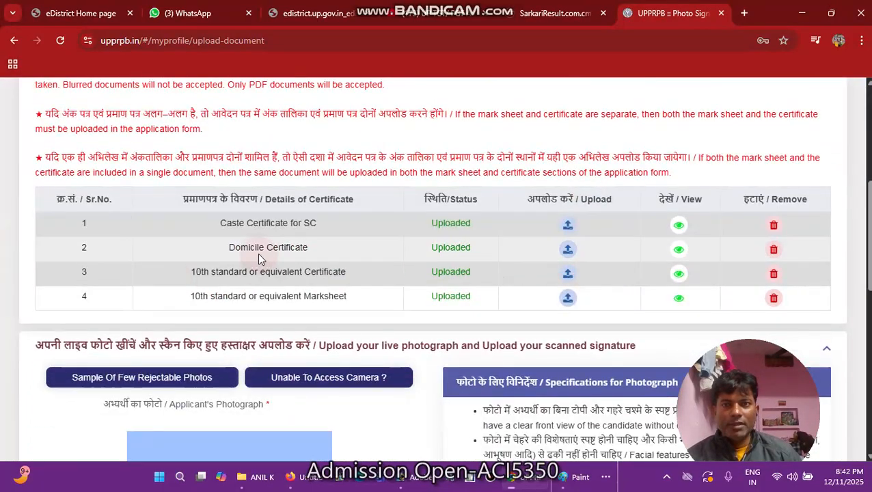
click(681, 250)
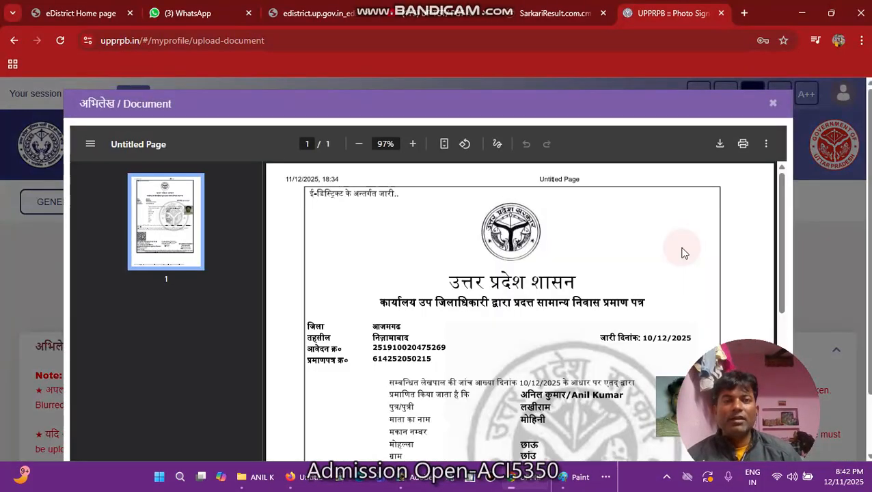
click(772, 104)
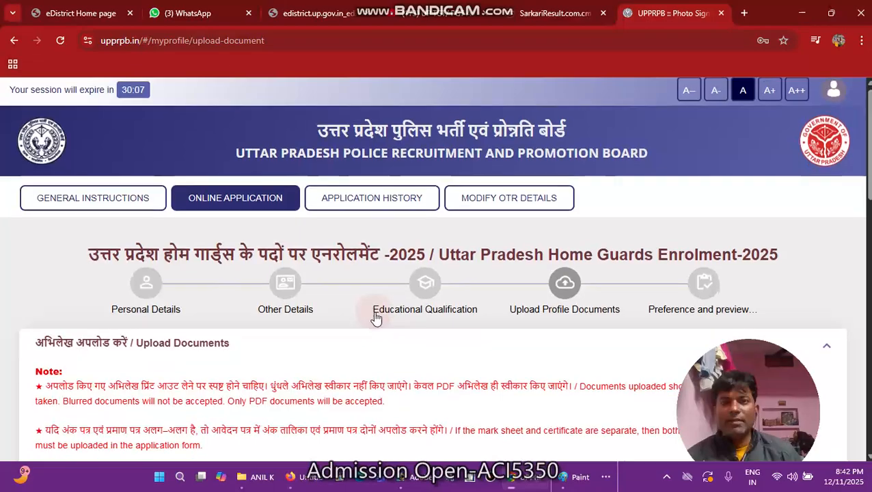
scroll(383, 287, down, 5)
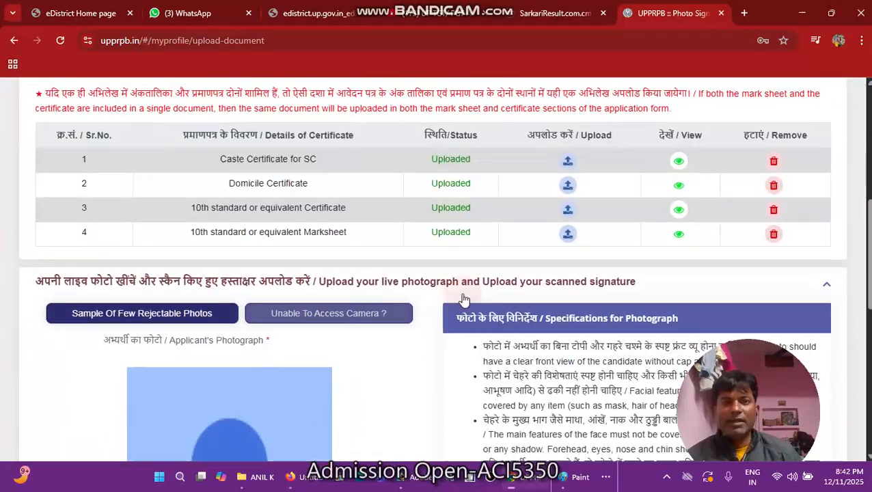
click(679, 211)
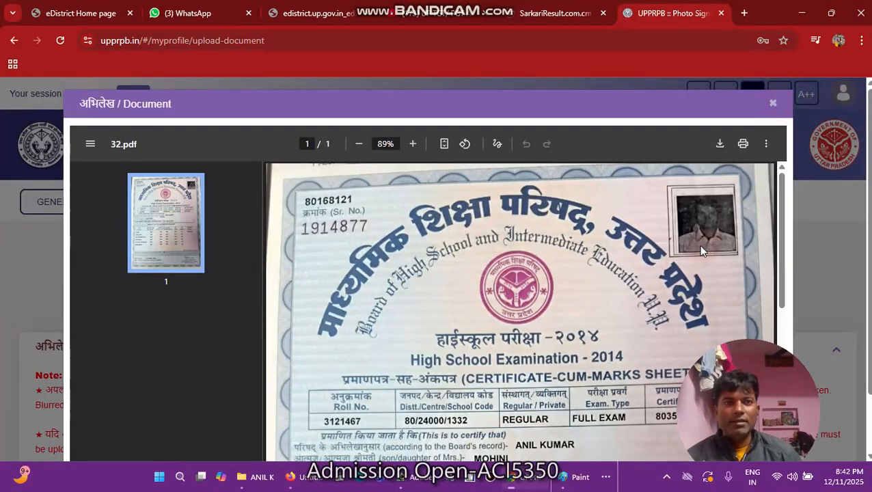
click(773, 103)
scroll(722, 305, down, 8)
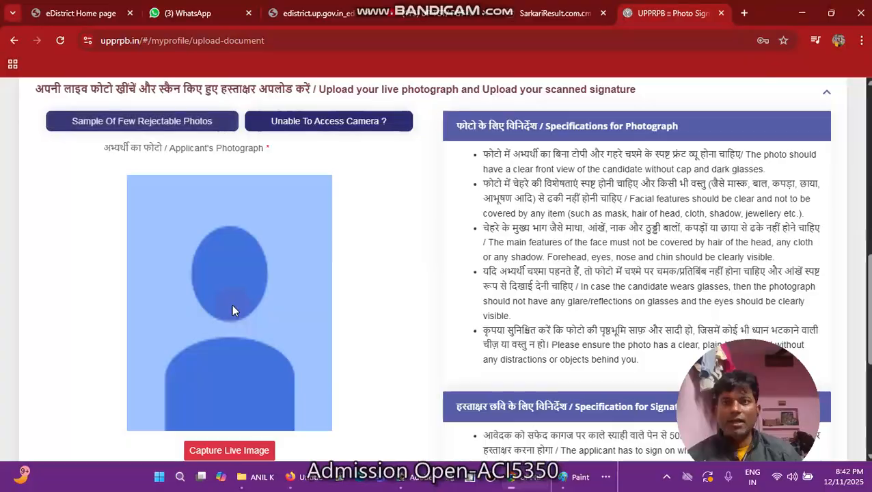
scroll(233, 308, down, 3)
click(231, 263)
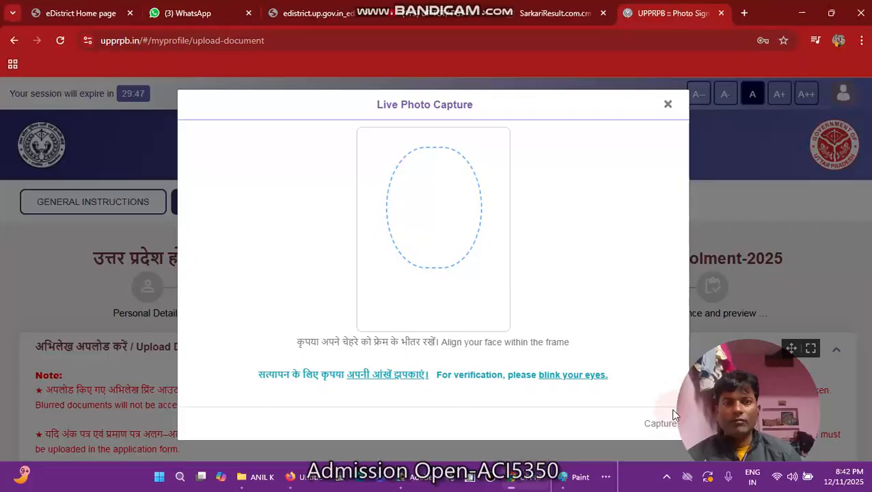
click(667, 105)
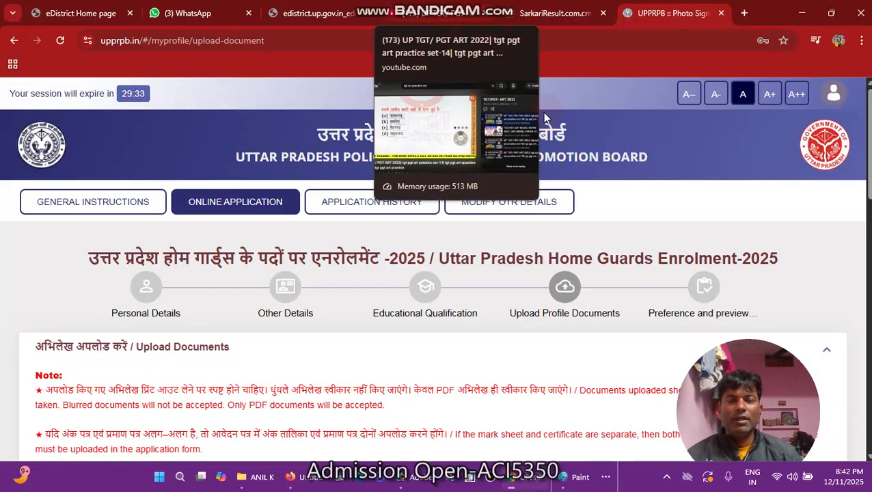
click(490, 484)
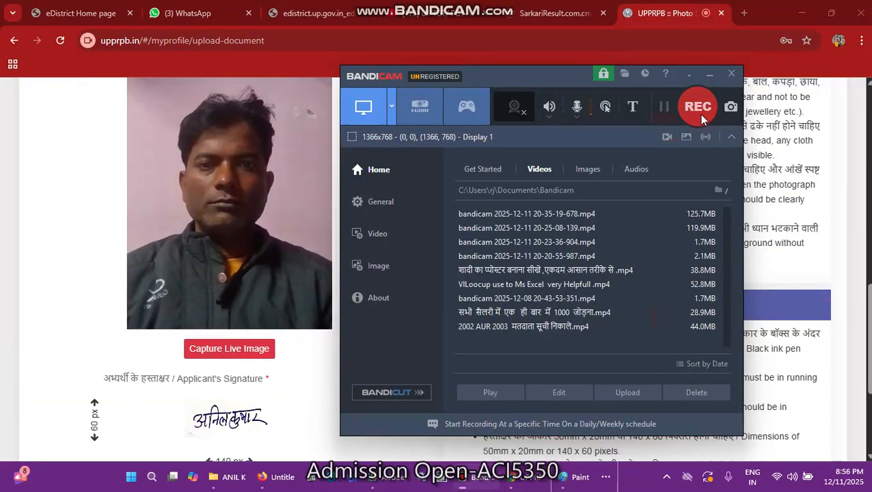
Minimize Bandicam and review the captured live photograph and signature image on the page
click(689, 75)
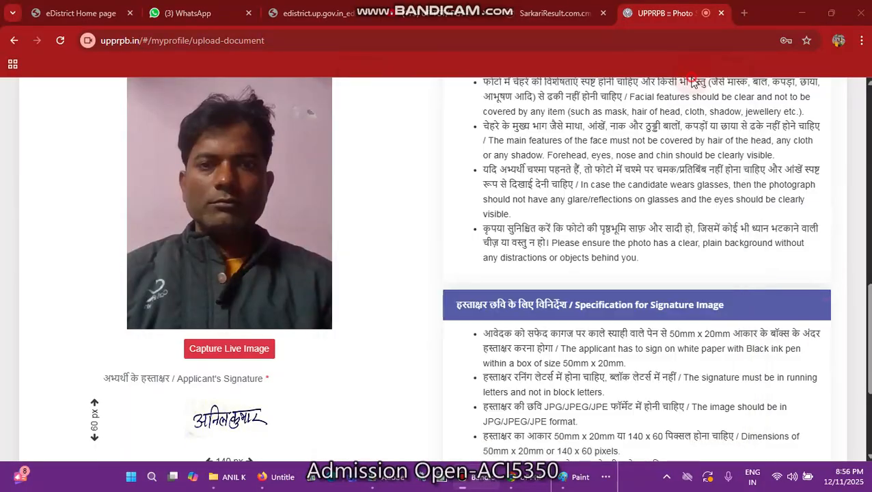
scroll(299, 188, up, 3)
scroll(299, 189, down, 2)
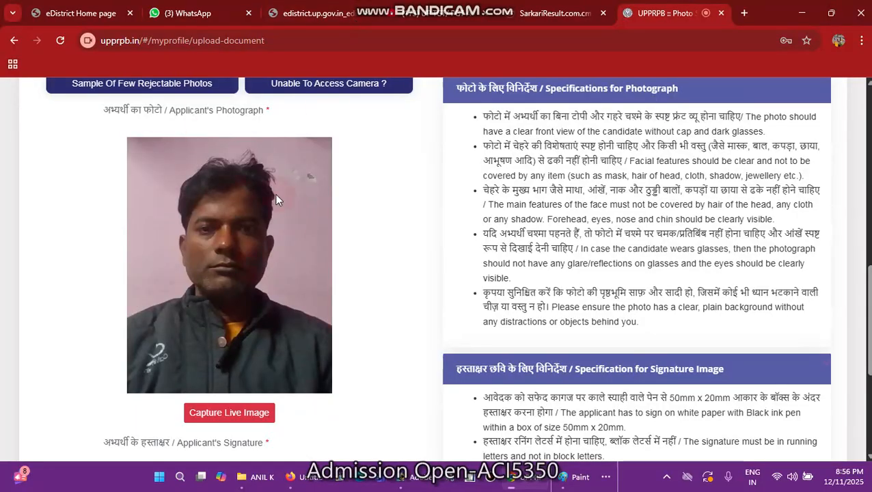
scroll(276, 195, down, 2)
scroll(307, 181, up, 3)
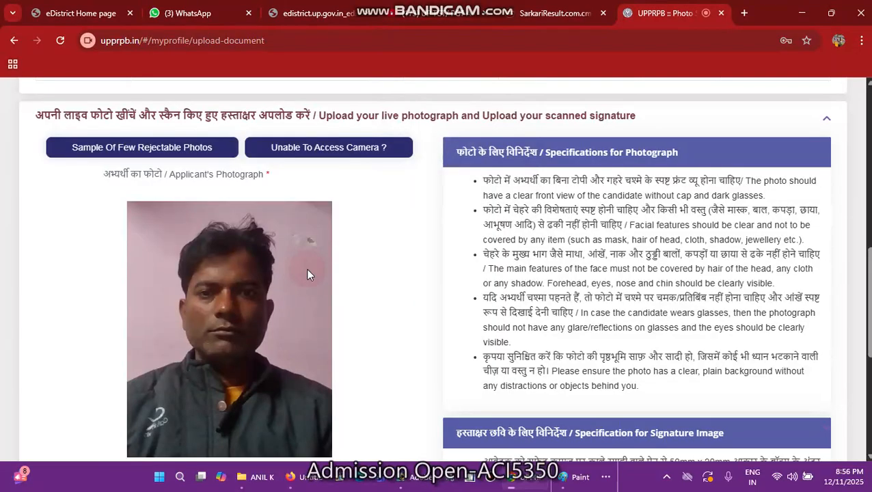
scroll(307, 274, down, 2)
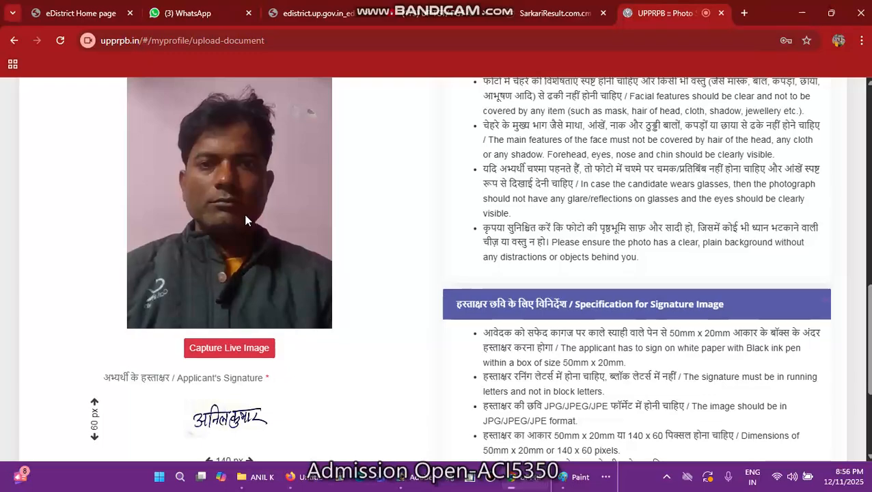
scroll(248, 221, down, 2)
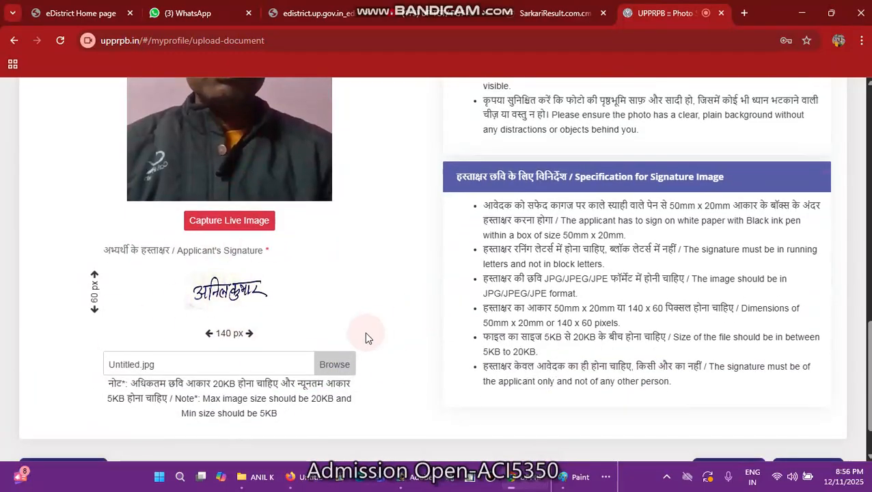
Upload Untitled.jpg as the signature image and close the crop preview
click(335, 368)
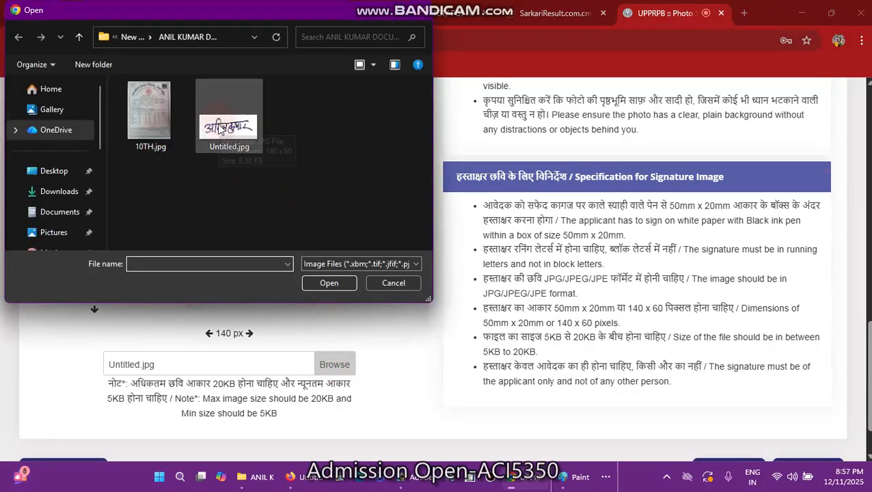
click(220, 131)
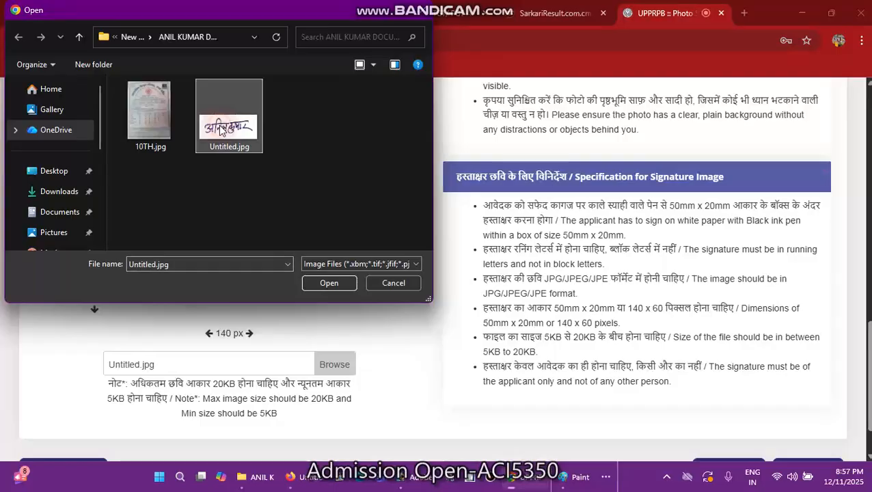
click(329, 283)
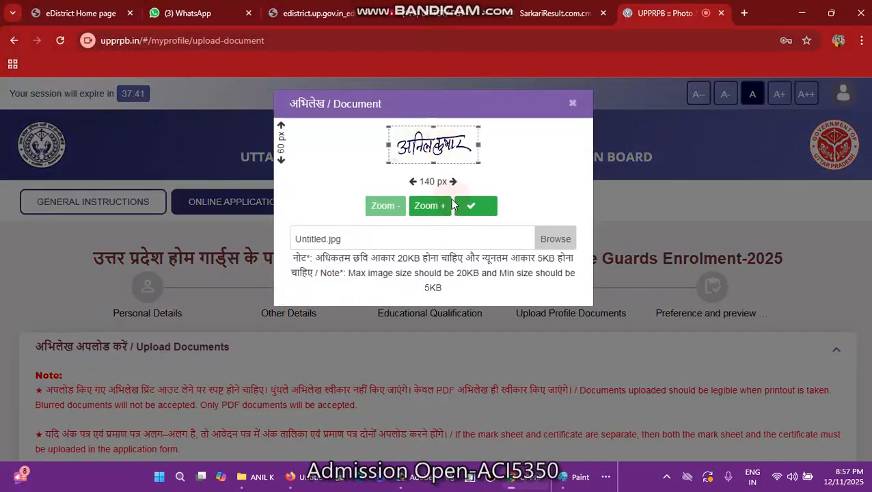
click(573, 103)
Save the profile photo and signature, then continue to the Preference and preview step
scroll(311, 308, down, 4)
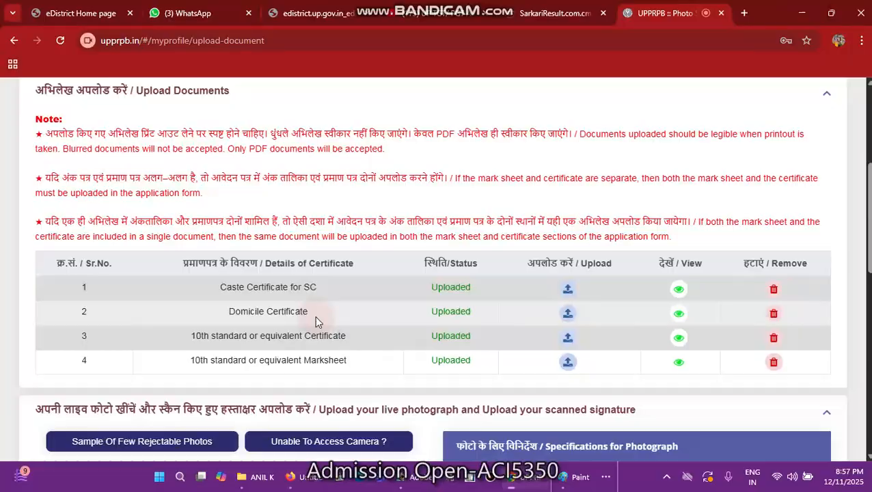
scroll(315, 316, down, 3)
scroll(314, 321, down, 1)
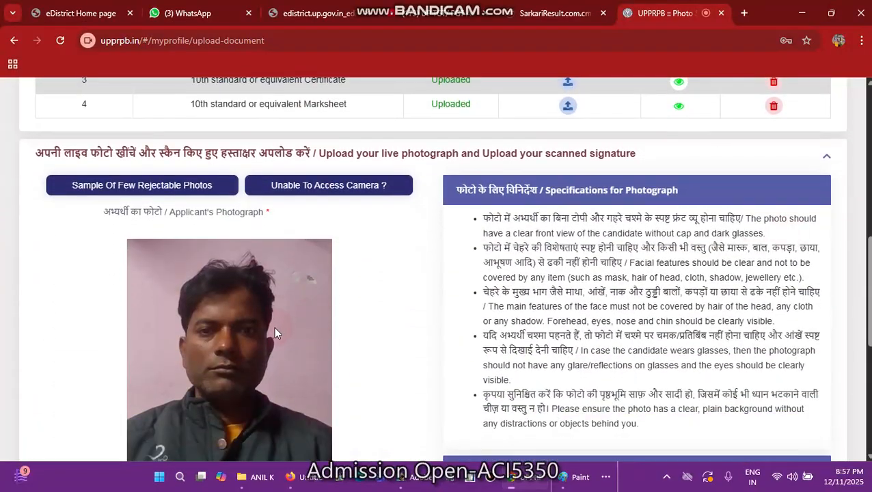
scroll(275, 322, down, 3)
scroll(274, 331, down, 3)
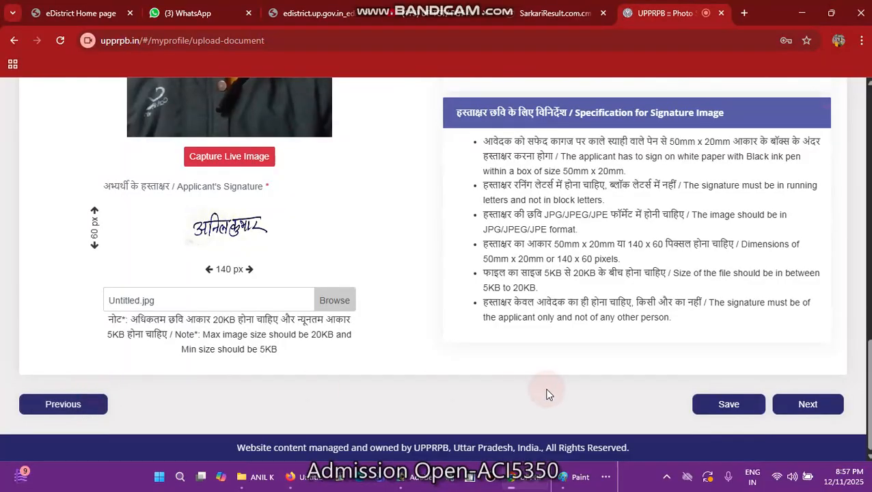
click(742, 413)
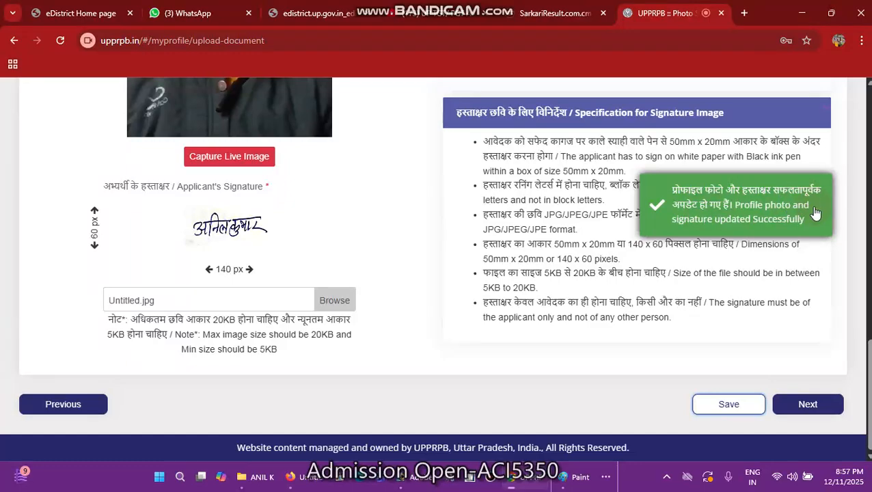
click(808, 404)
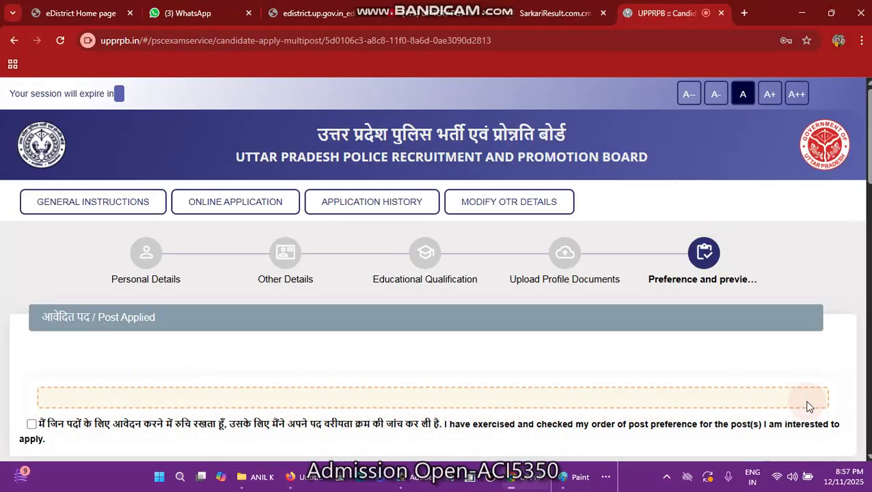
Select No for the N.C.C., Scout and Guide, and Apada Mitra Training certificate questions
scroll(191, 311, down, 2)
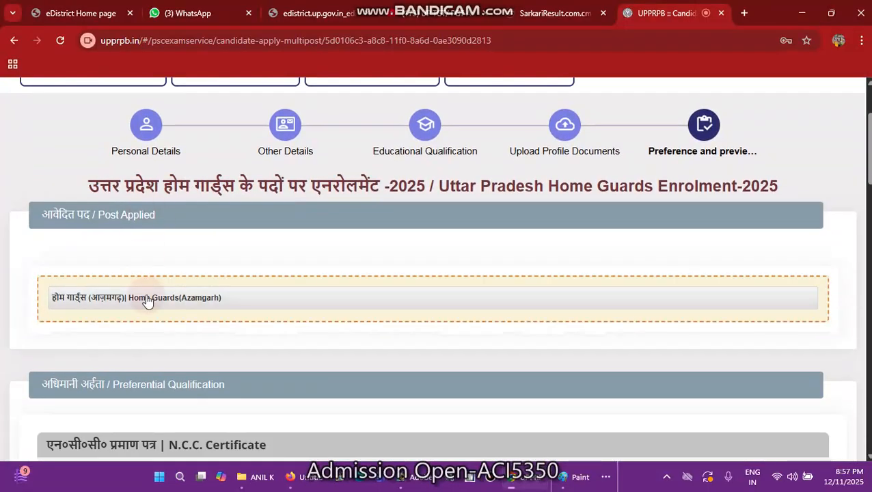
scroll(148, 299, down, 1)
scroll(149, 328, down, 3)
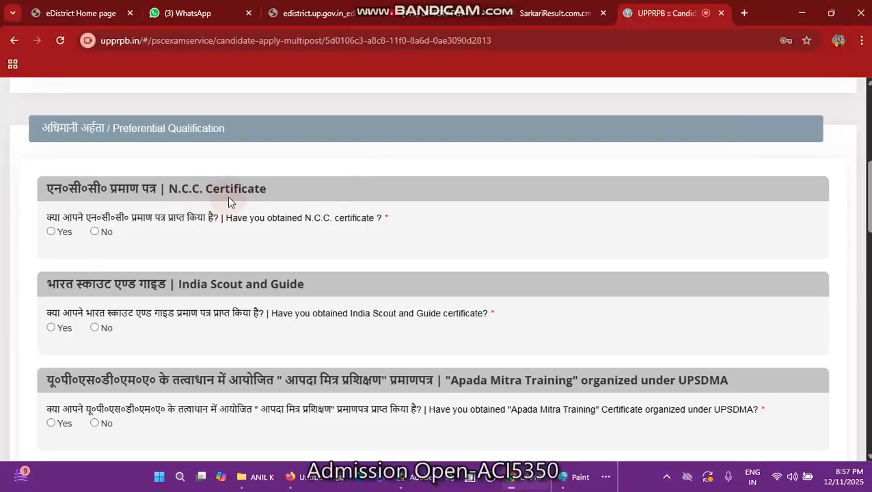
click(95, 232)
scroll(113, 270, down, 1)
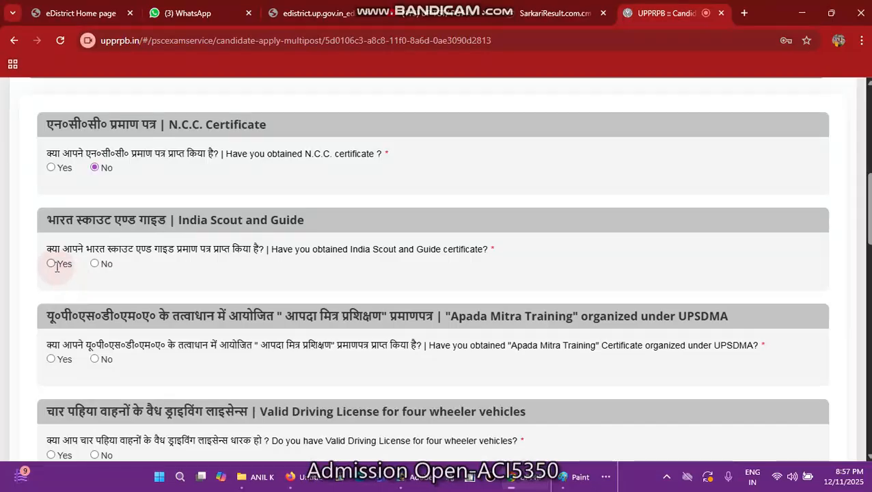
click(94, 264)
scroll(93, 271, down, 2)
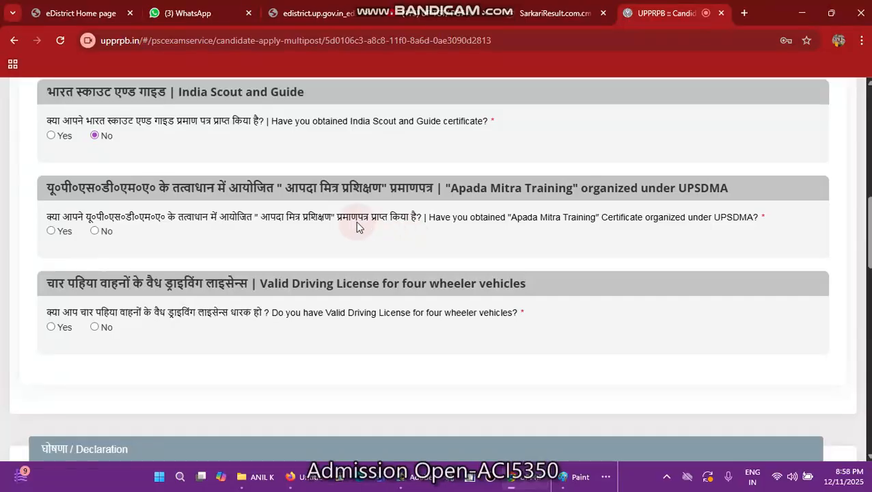
click(95, 232)
scroll(98, 236, down, 1)
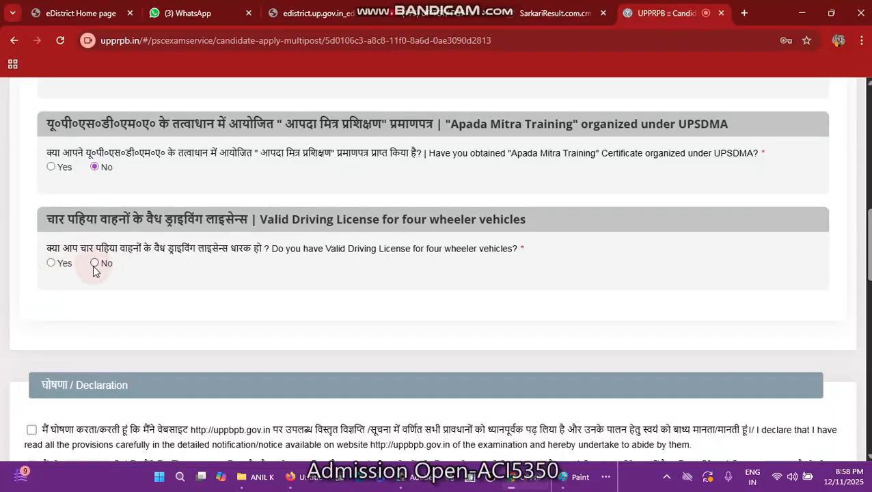
scroll(328, 253, down, 3)
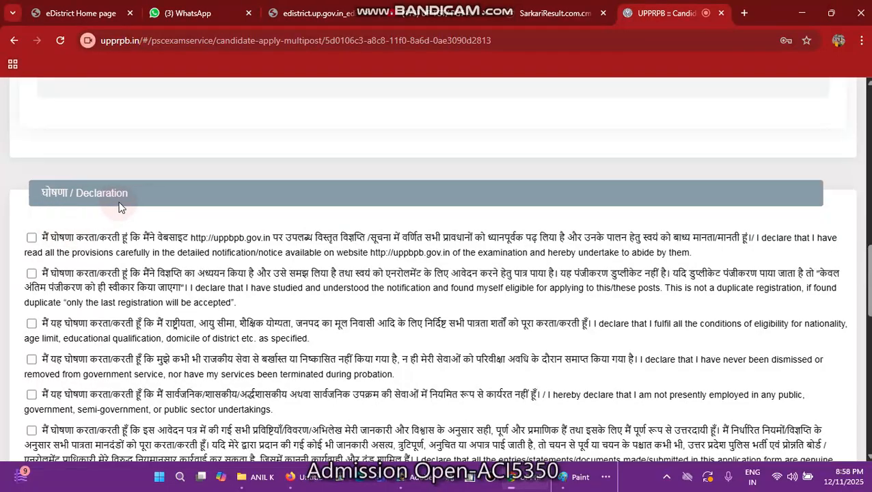
Tick all six Declaration statement checkboxes and scroll down to Additional Details
scroll(120, 206, down, 1)
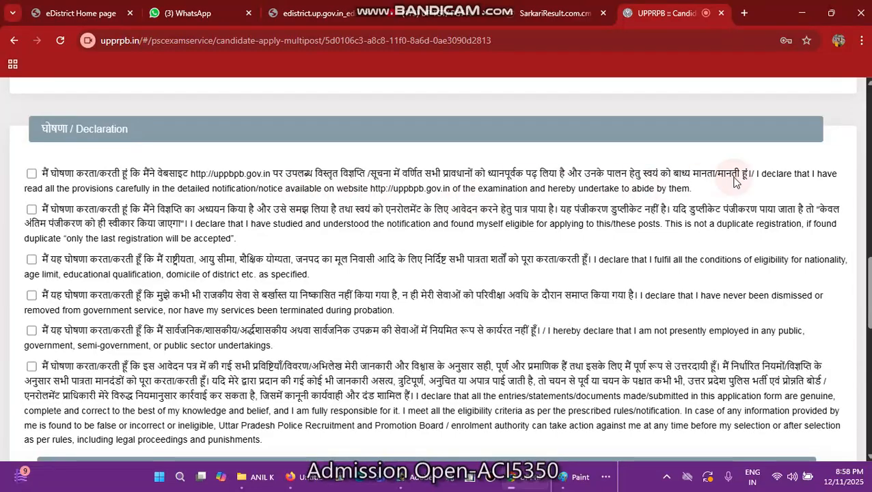
click(32, 174)
click(32, 210)
click(31, 260)
click(31, 296)
click(32, 331)
click(32, 367)
scroll(80, 258, down, 3)
scroll(79, 258, down, 2)
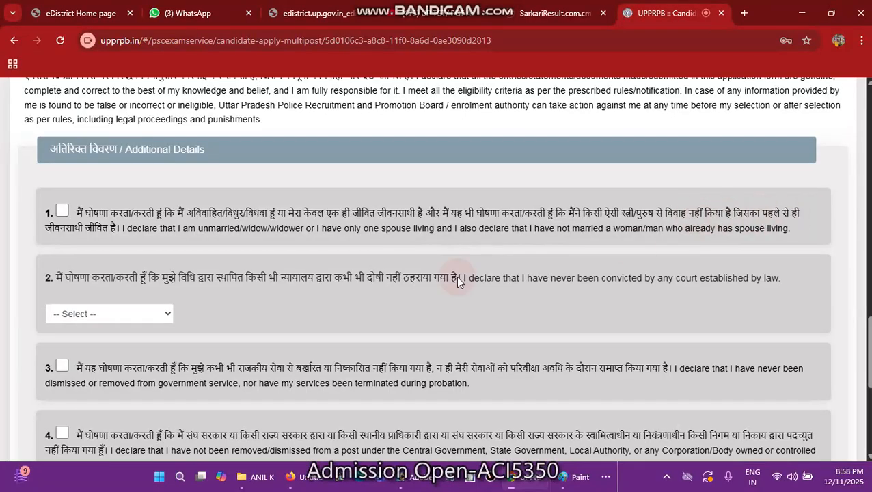
Tick the marital-status detail and answer No to additional detail 2
click(62, 211)
scroll(122, 258, down, 1)
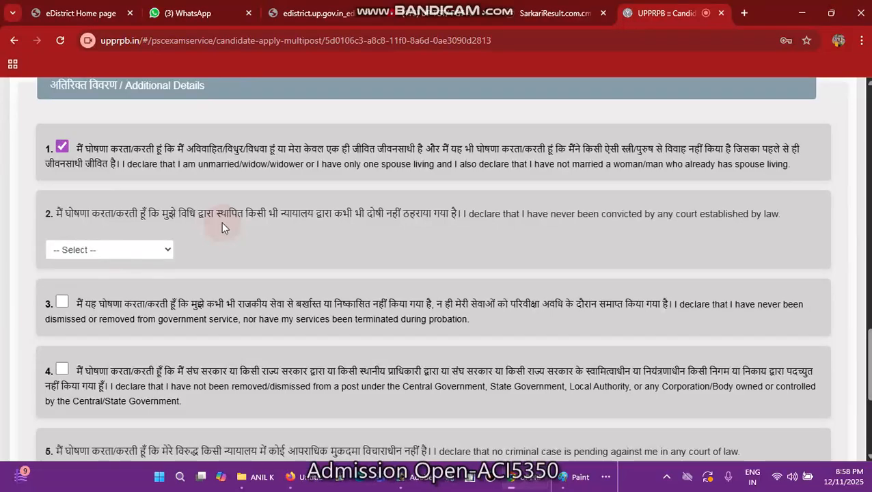
click(106, 252)
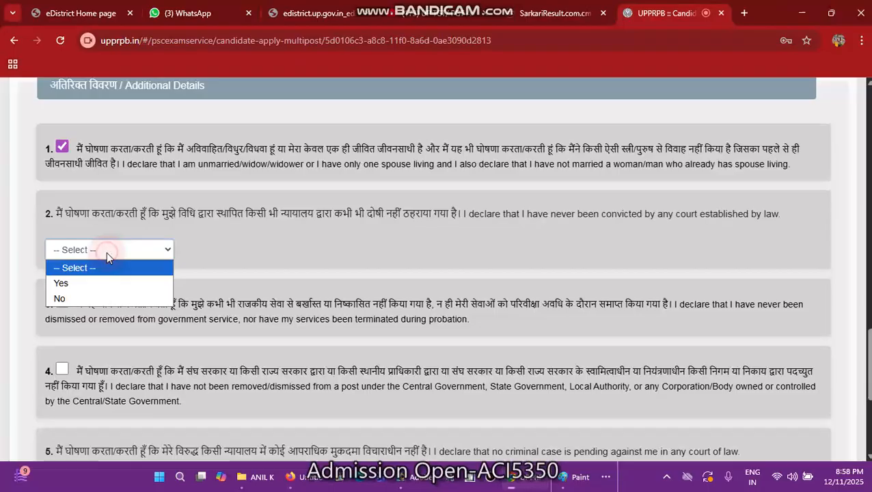
click(76, 299)
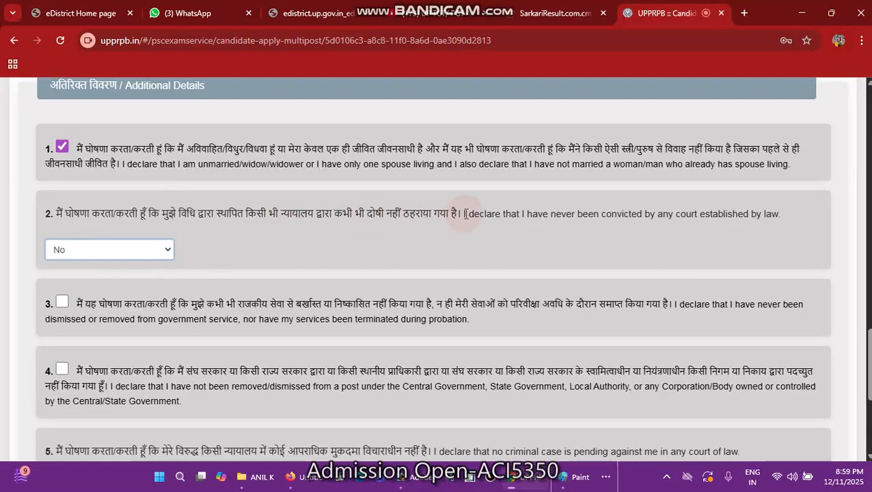
click(132, 251)
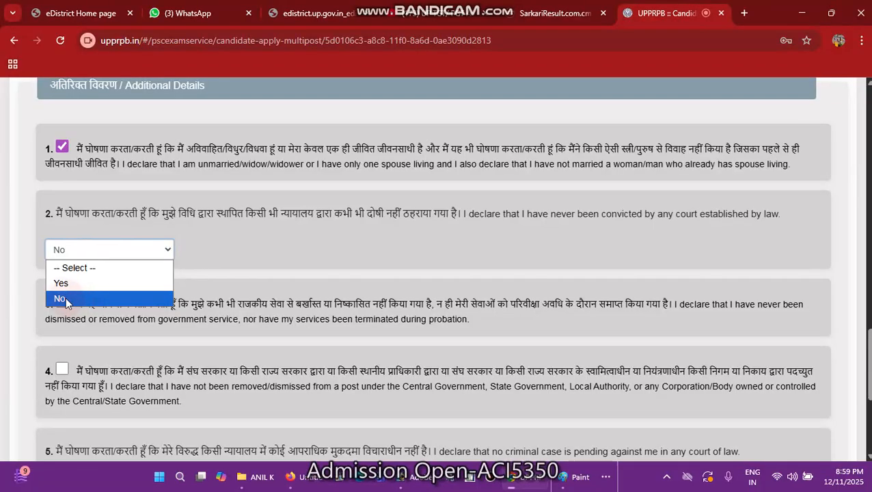
click(279, 239)
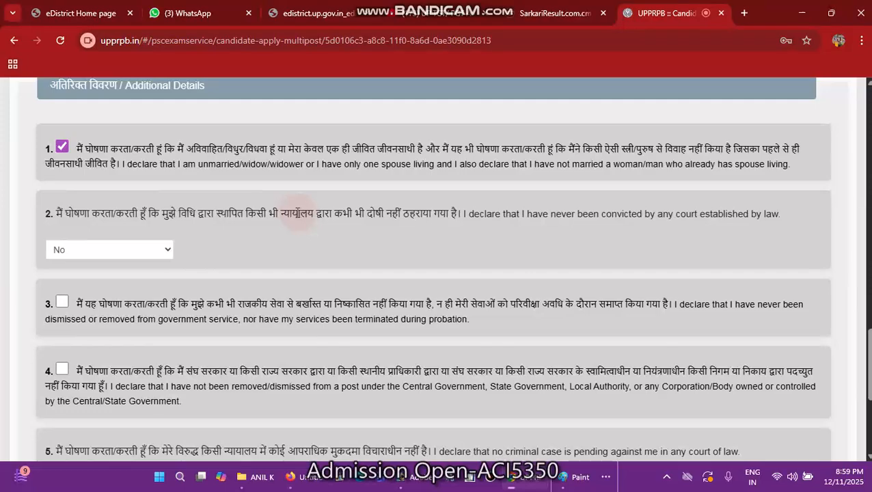
drag(281, 214, 466, 216)
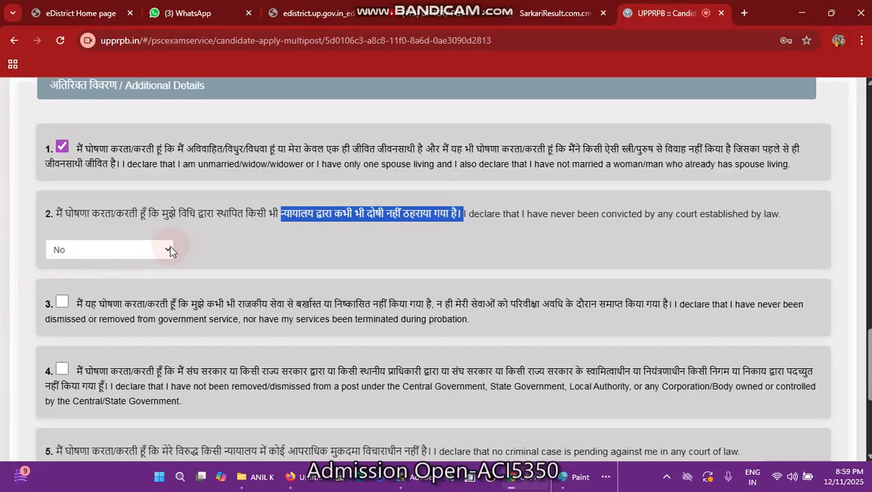
Tick the never-dismissed and never-removed declarations and answer No to the pending criminal case question
click(61, 302)
scroll(63, 301, down, 2)
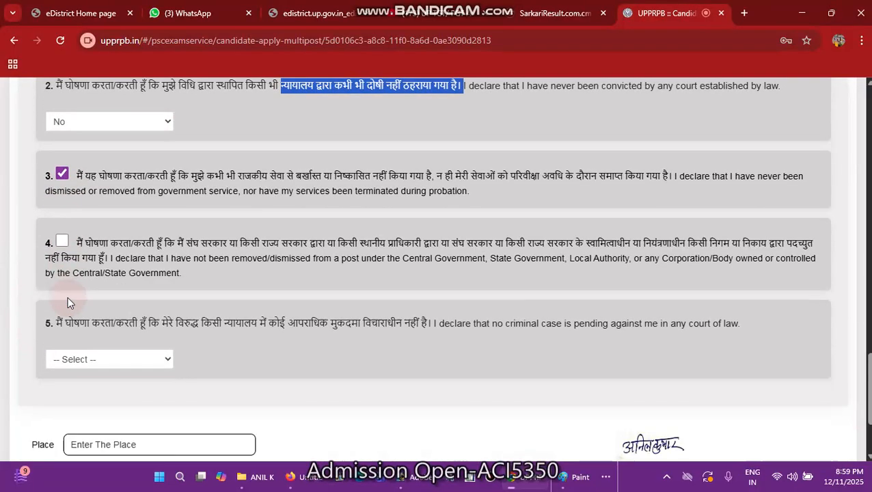
click(61, 243)
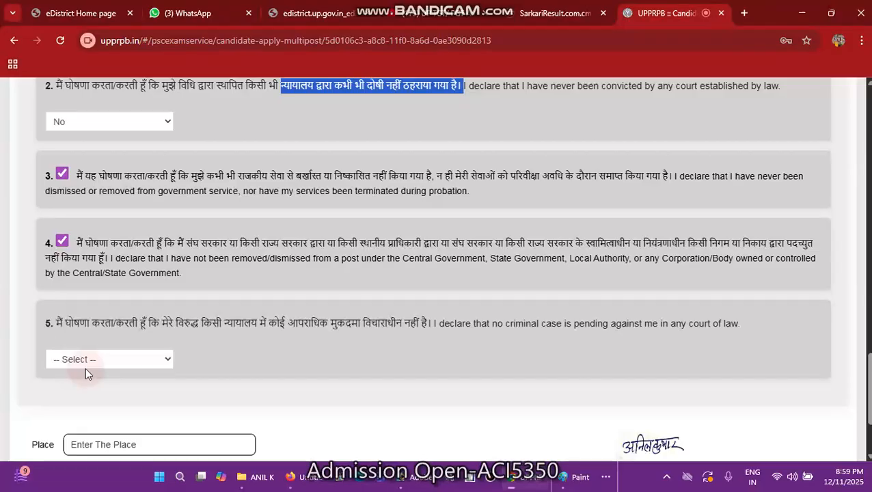
scroll(86, 367, down, 1)
click(113, 295)
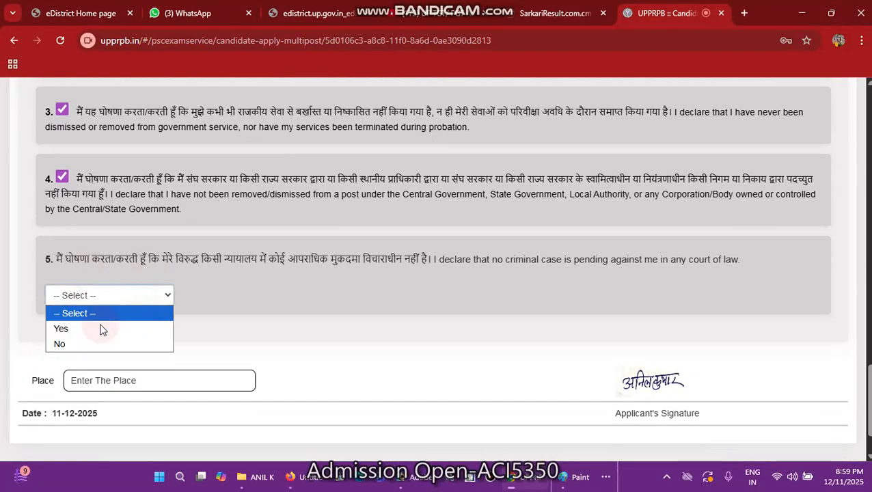
click(223, 278)
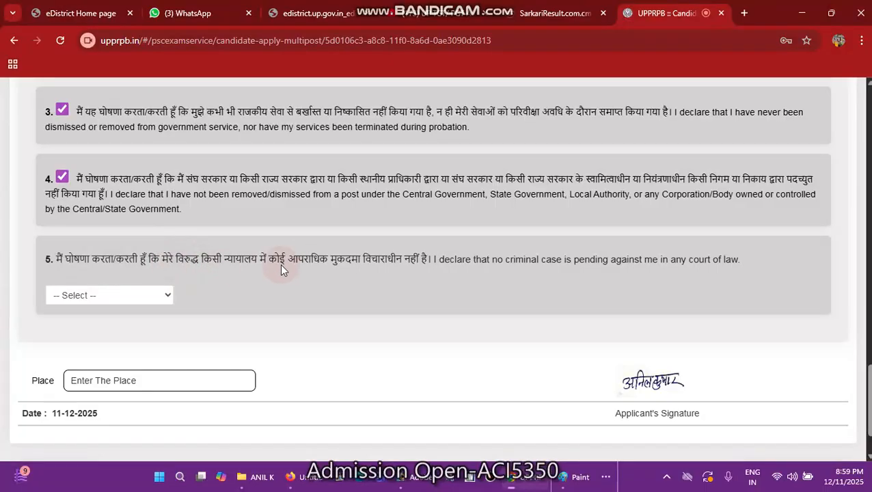
click(144, 295)
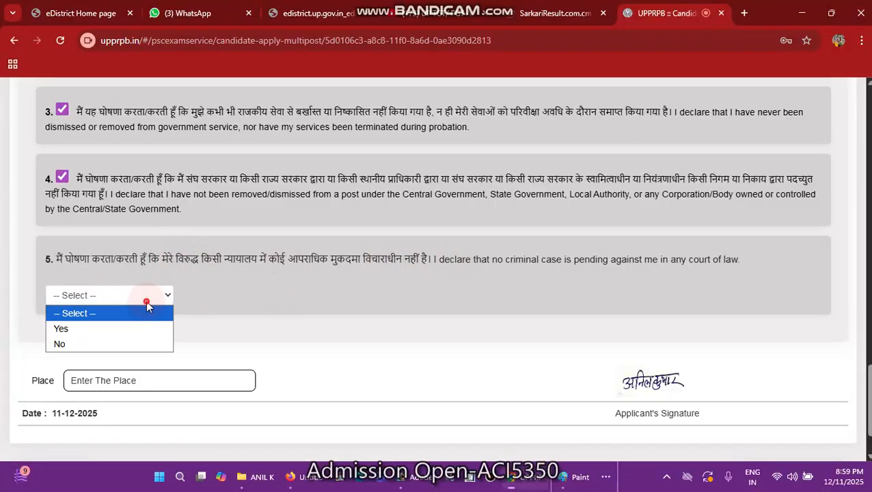
click(80, 345)
scroll(164, 255, down, 1)
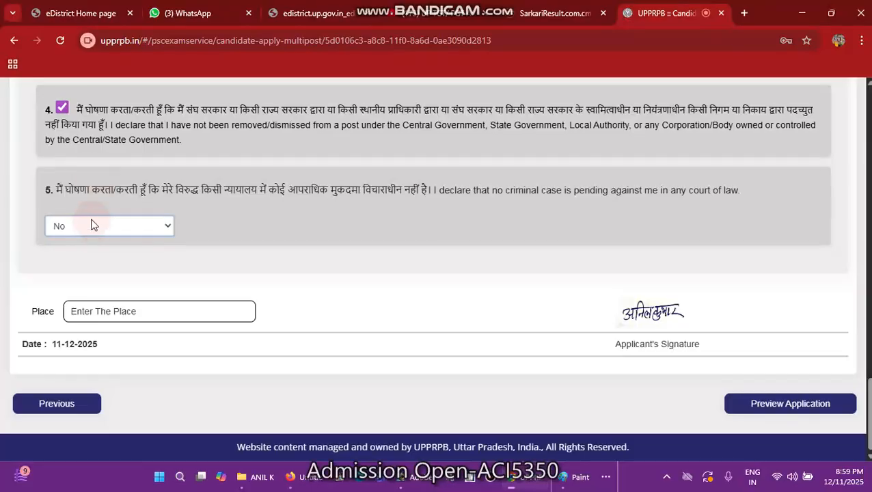
scroll(91, 229, up, 2)
scroll(61, 294, down, 2)
Enter 'CHHAUN AZAMGARH' as the Place and open the application preview
click(163, 315)
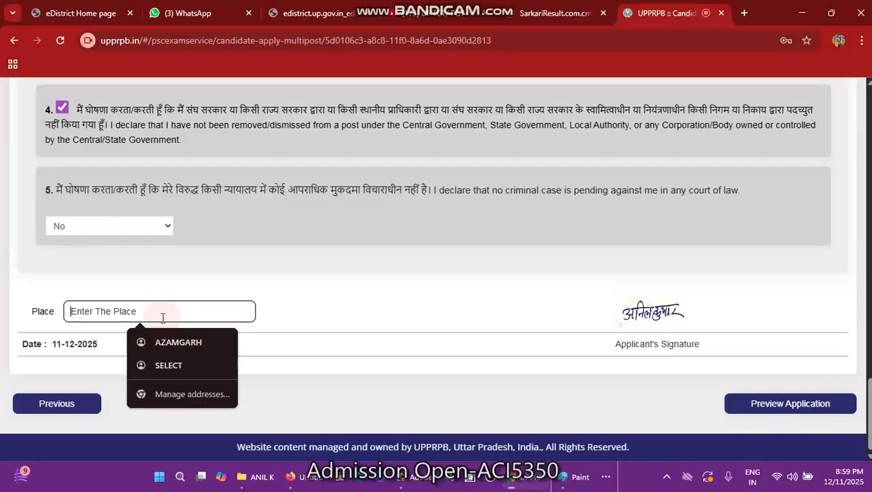
text(CHHAUN )
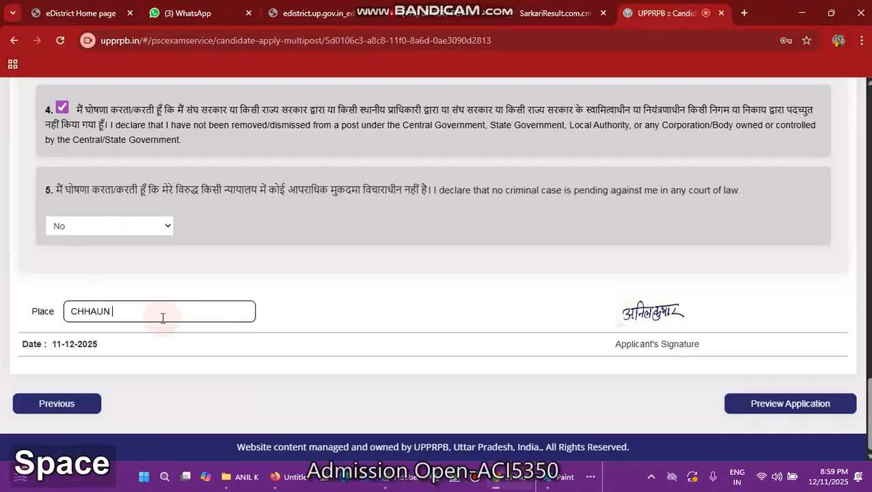
text(AZAMGARH)
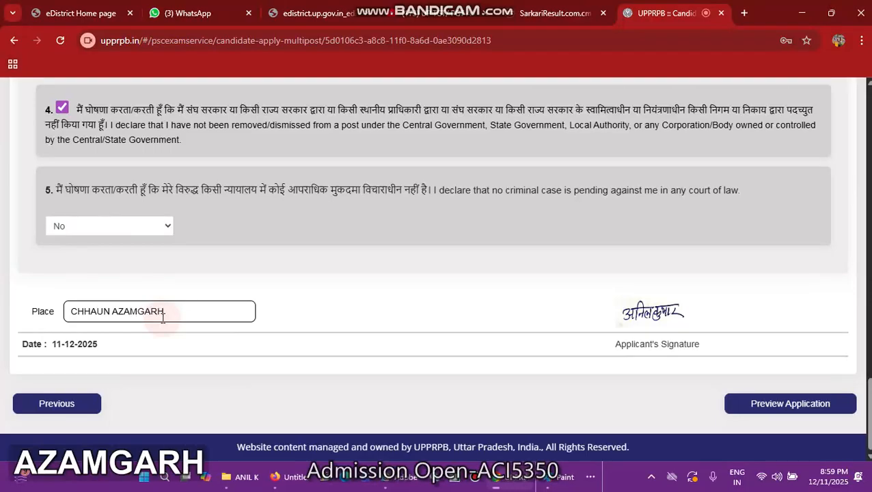
click(367, 288)
click(764, 404)
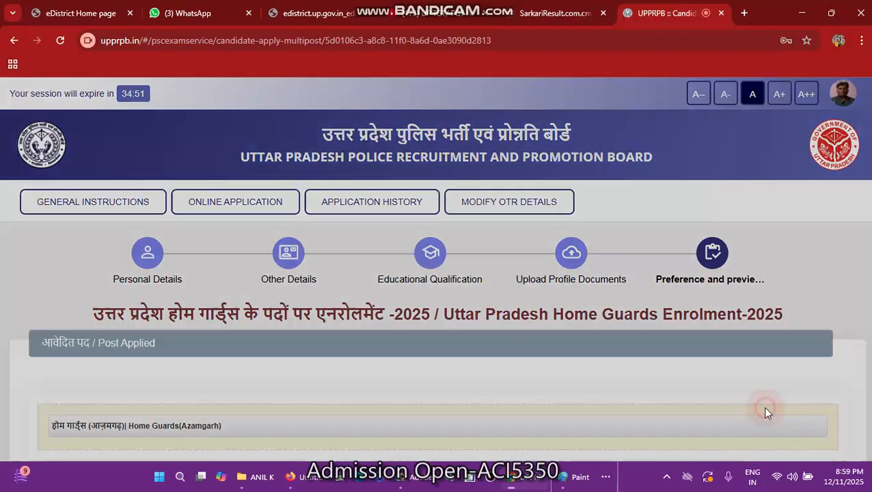
Review the full application preview and tick 'I have re-checked the above details'
scroll(316, 328, down, 2)
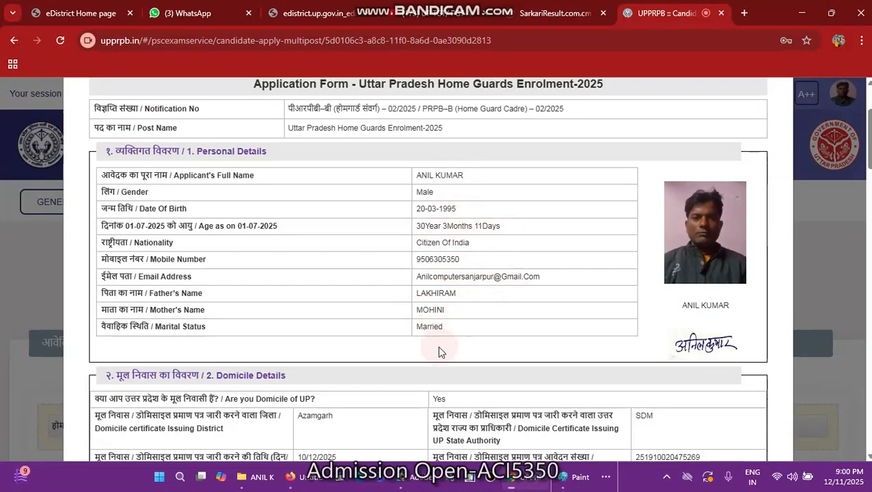
scroll(441, 345, down, 3)
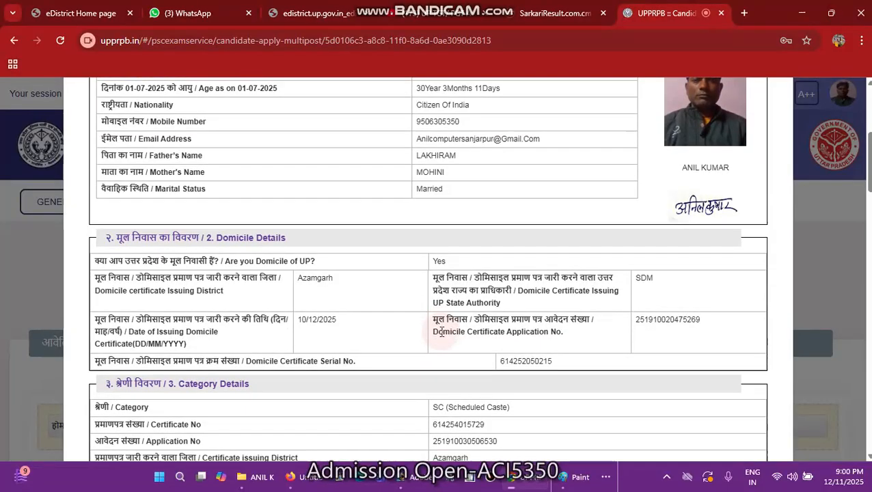
scroll(441, 333, down, 3)
scroll(441, 336, down, 3)
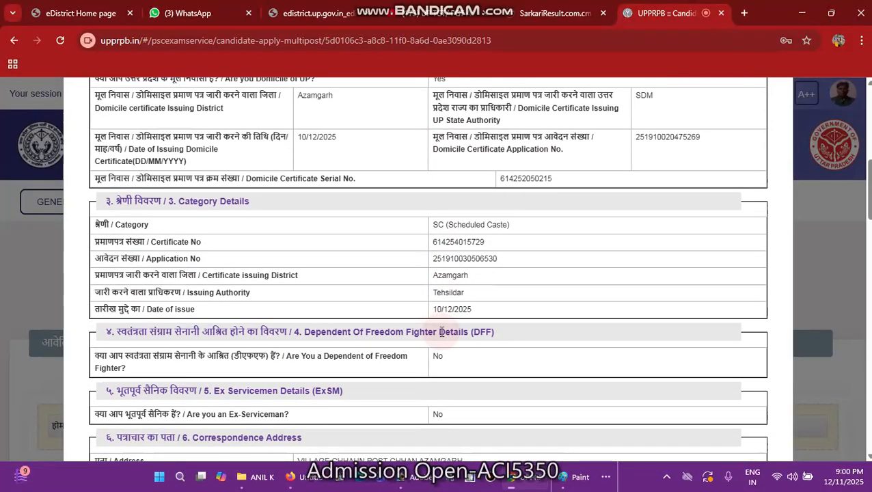
scroll(467, 308, down, 4)
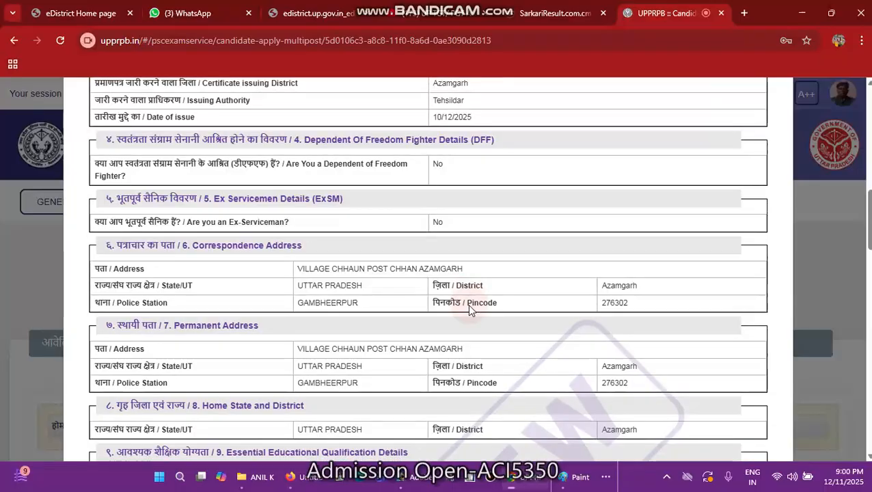
scroll(470, 309, down, 3)
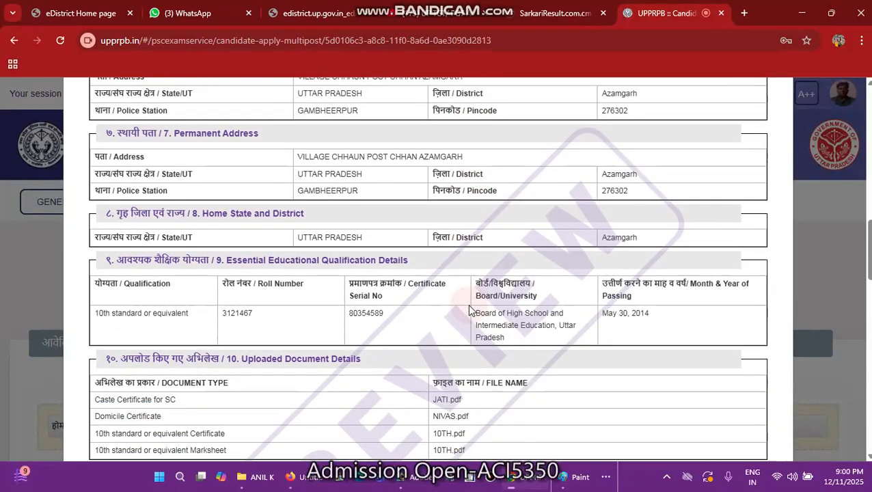
scroll(469, 310, down, 3)
scroll(468, 309, down, 2)
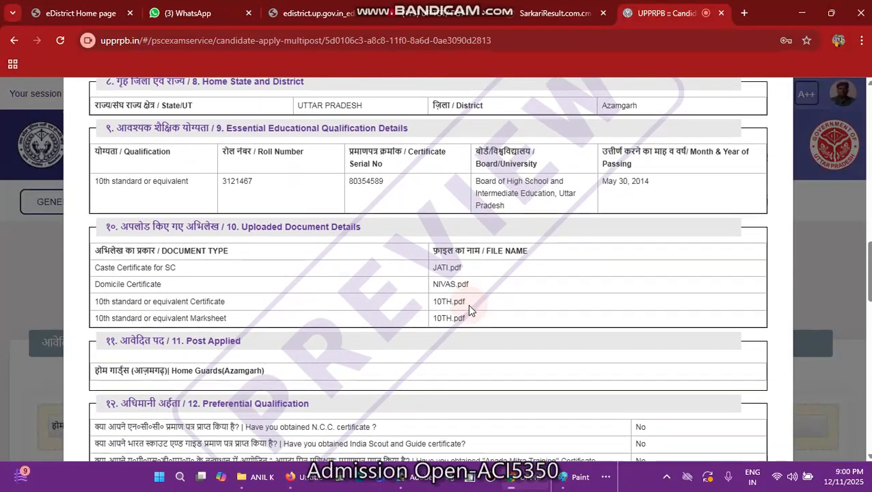
scroll(469, 310, down, 4)
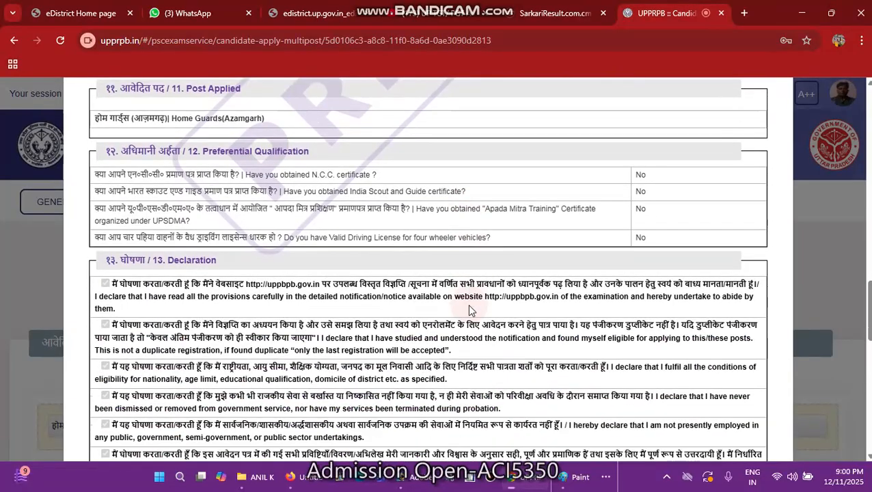
scroll(469, 309, down, 7)
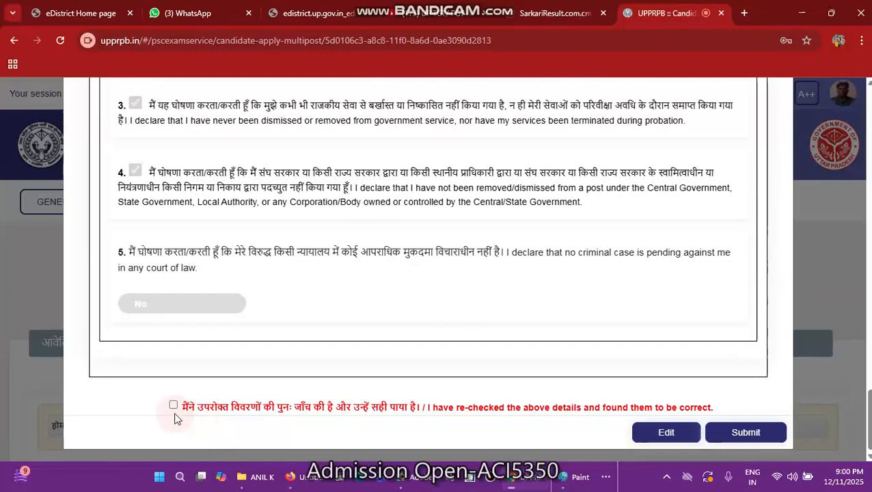
click(172, 408)
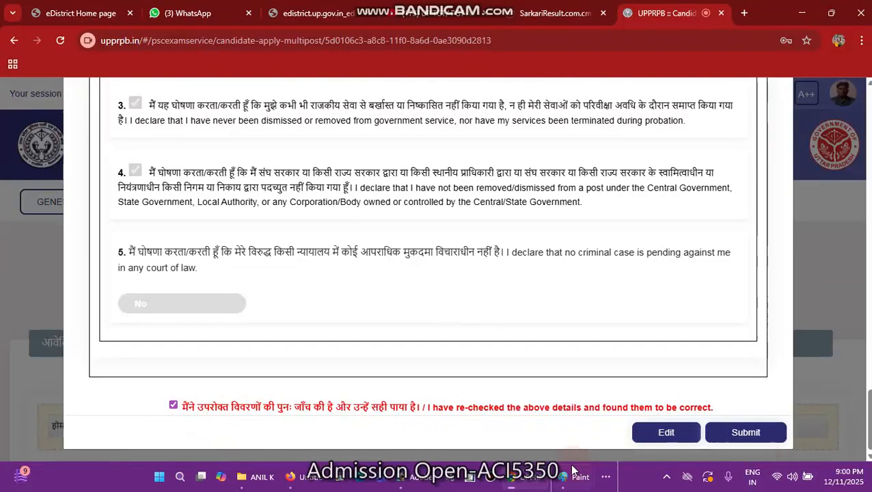
Submit the application and confirm, reaching the ₹300.00 fee payment page
click(744, 432)
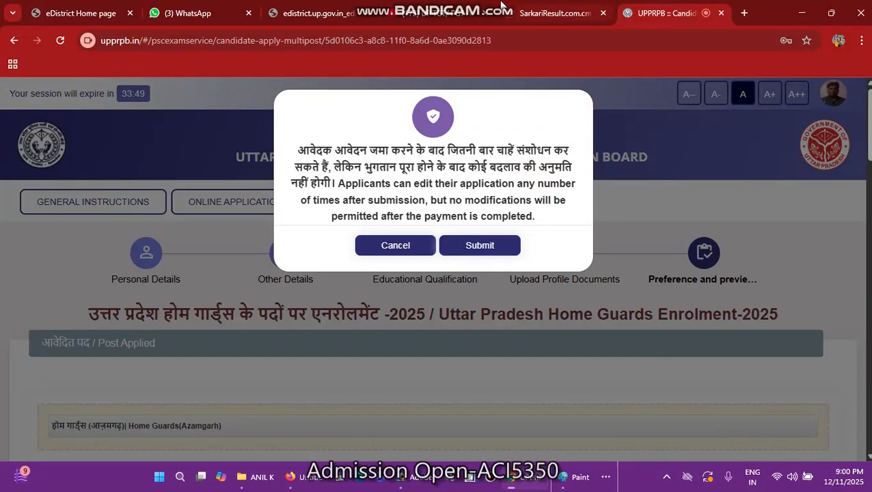
click(474, 249)
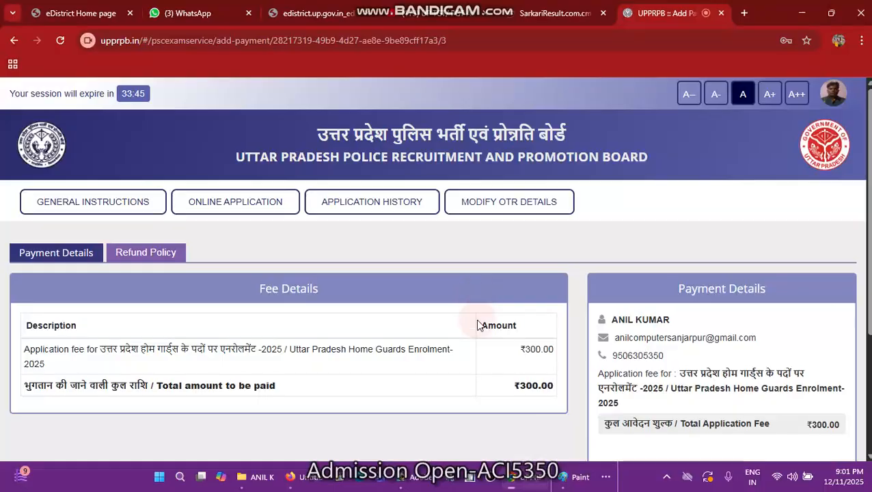
scroll(478, 326, down, 2)
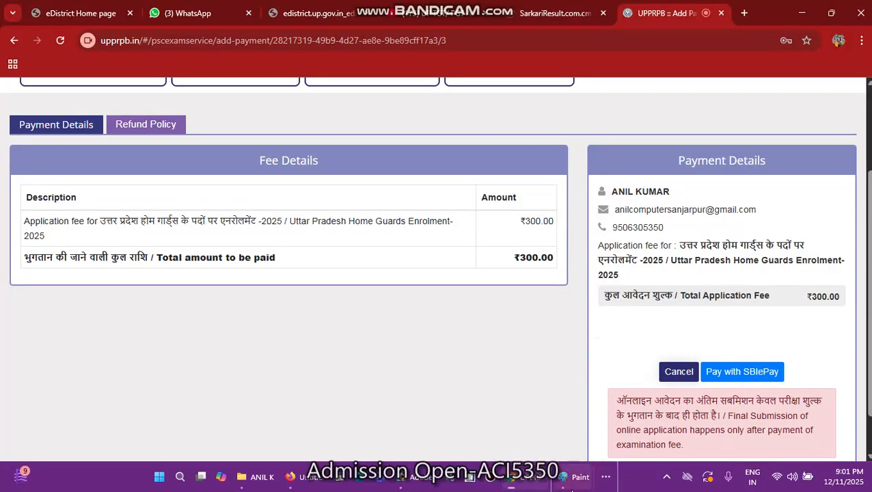
click(492, 481)
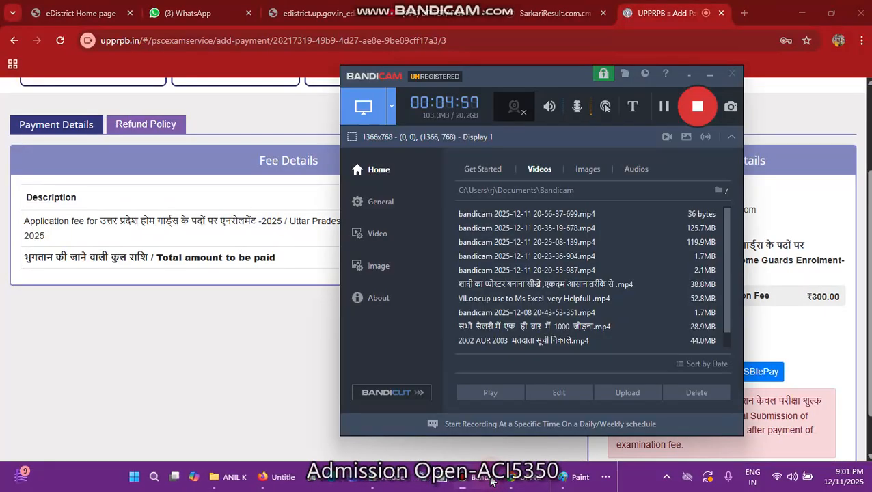
Stop the Bandicam screen recording
click(696, 110)
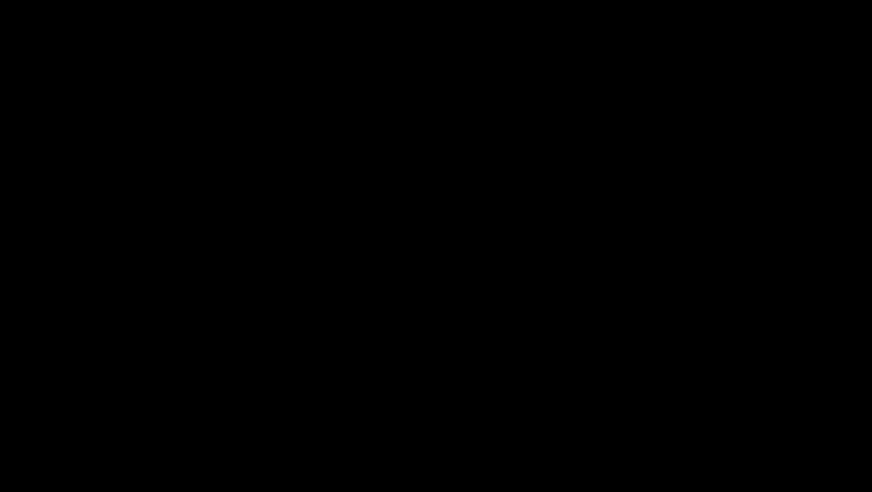